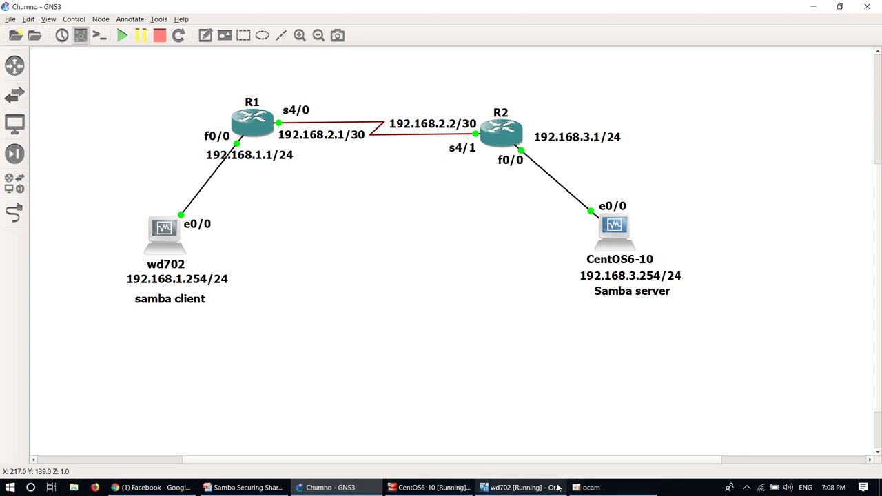
On wd702, open a command prompt and ping 192.168.3.254 with 0% packet loss.
left_click(522, 487)
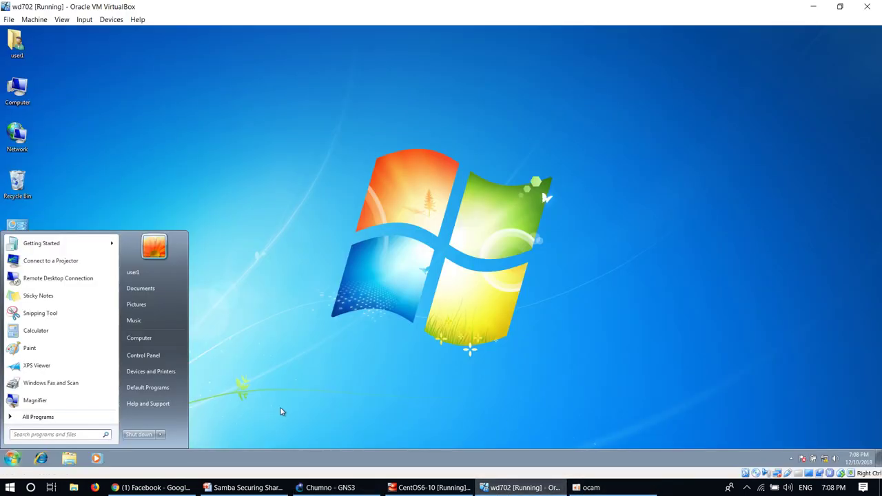
type("cmd")
key("Return")
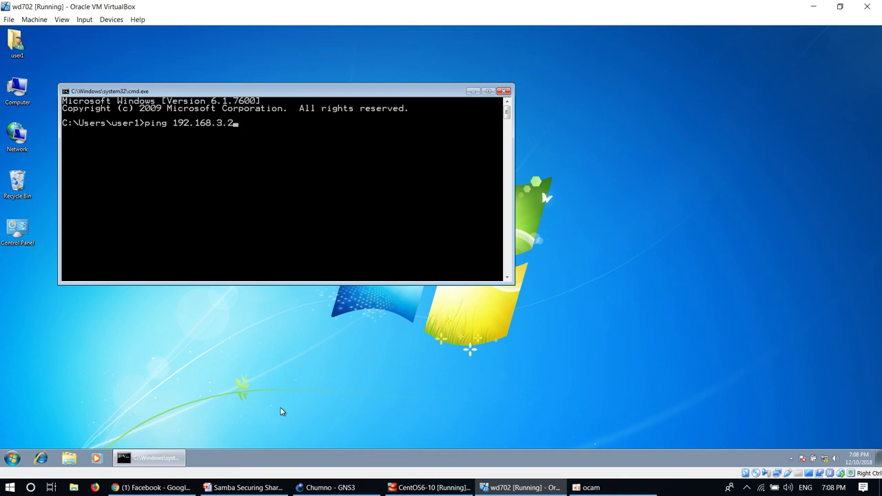
type("4")
key("Return")
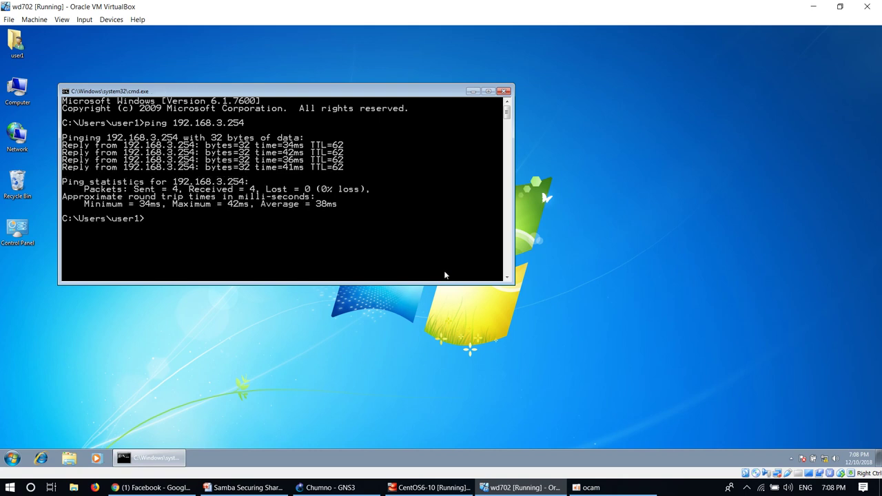
Close cmd and open \\192.168.3.254 from the Run box to list its RuPPdir share.
left_click(504, 91)
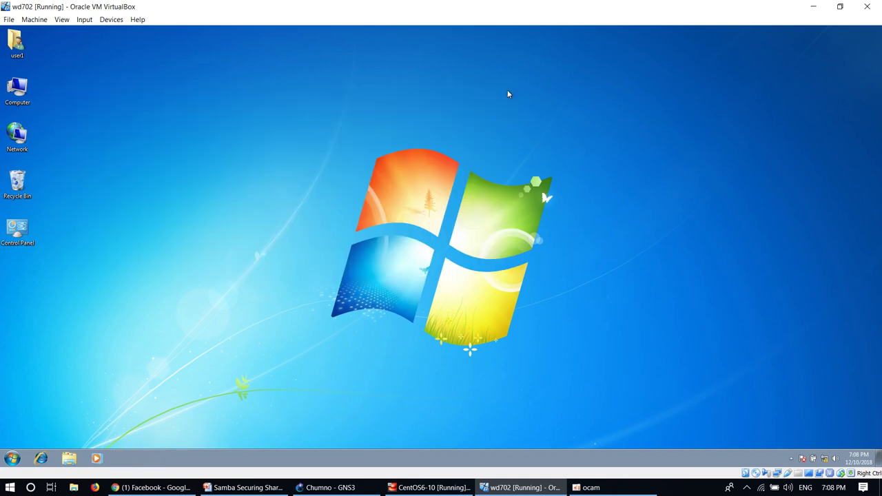
key("super+r")
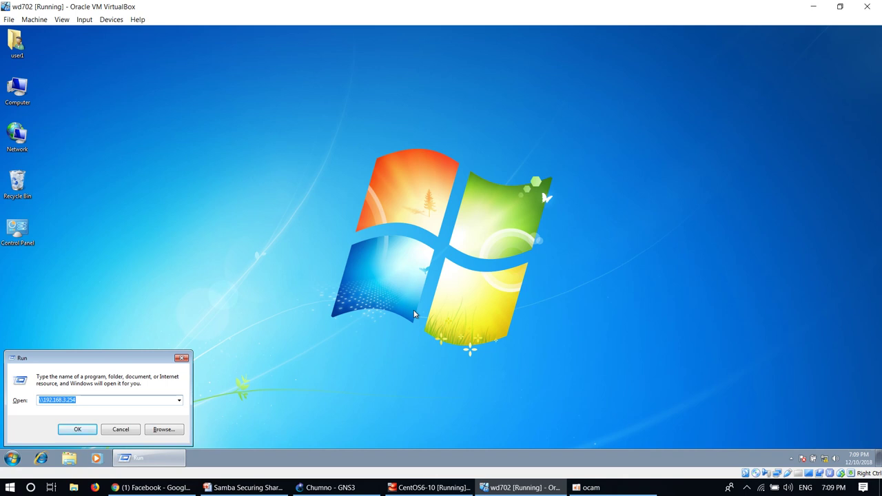
left_click(108, 400)
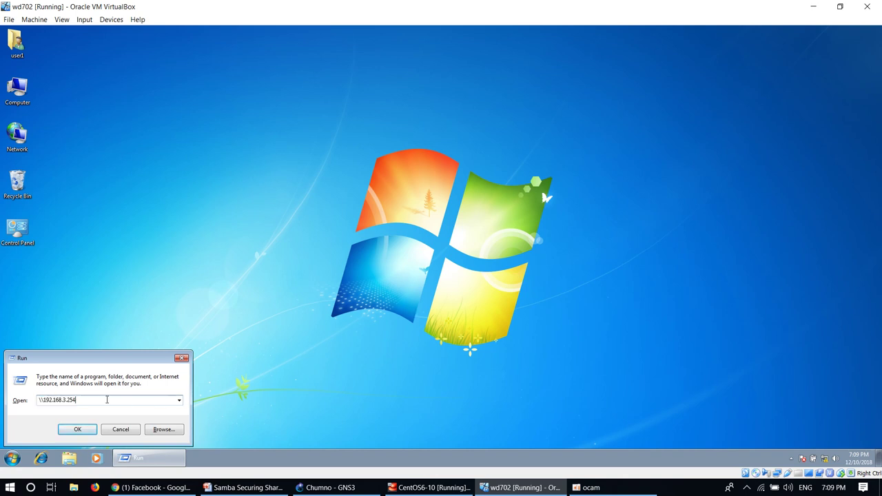
left_click(86, 431)
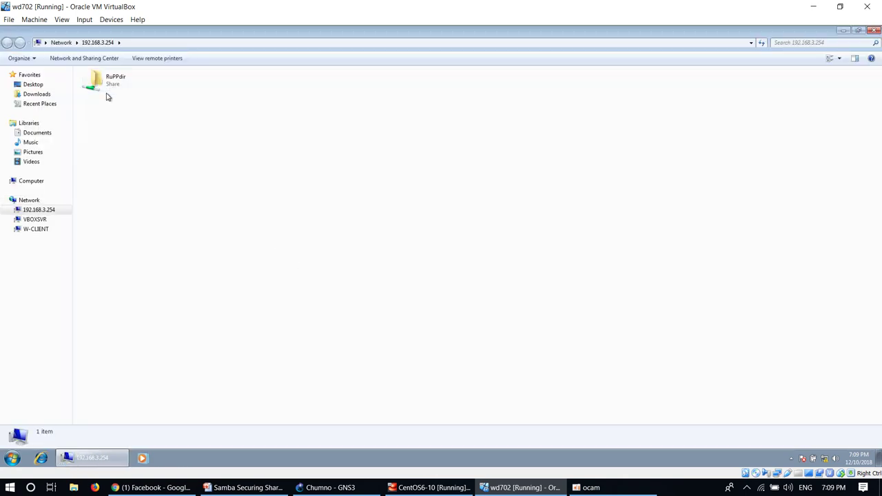
left_click(430, 488)
On CentOS, open /etc/samba/smb.conf in vim and highlight the RuPPdir section.
type("pdbedit -L")
key("Up")
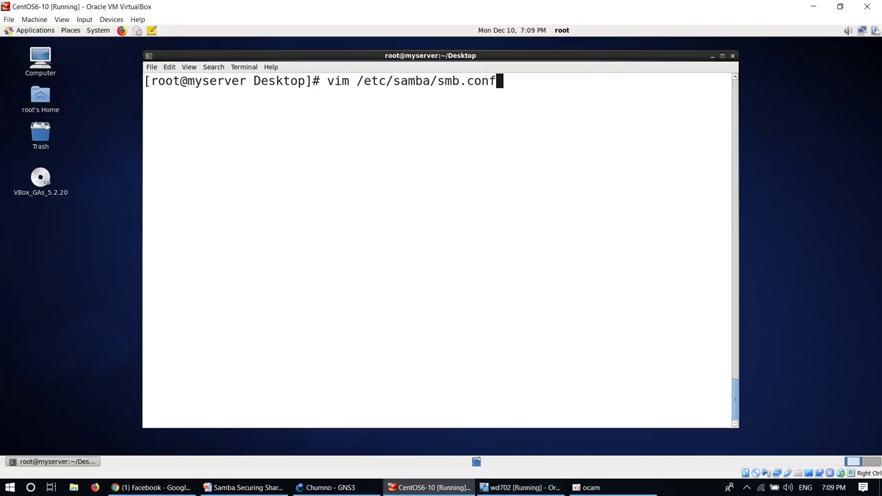
key("Return")
key("e")
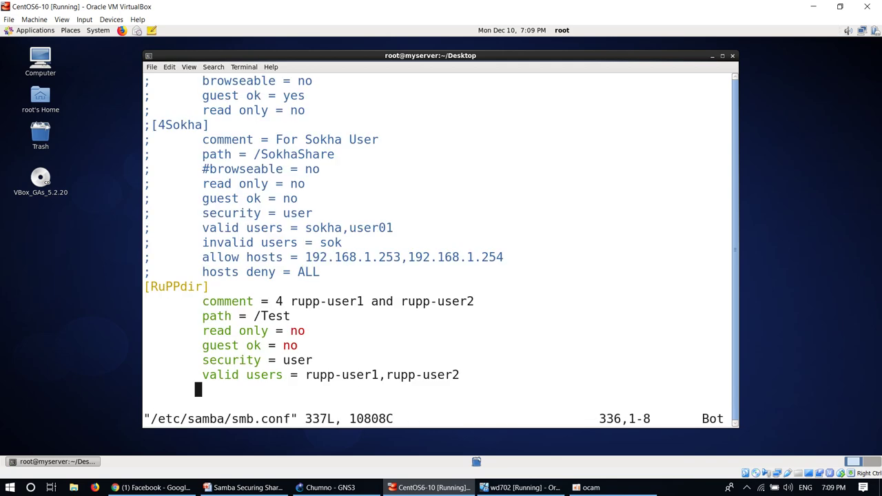
left_click_drag(149, 290, 205, 288)
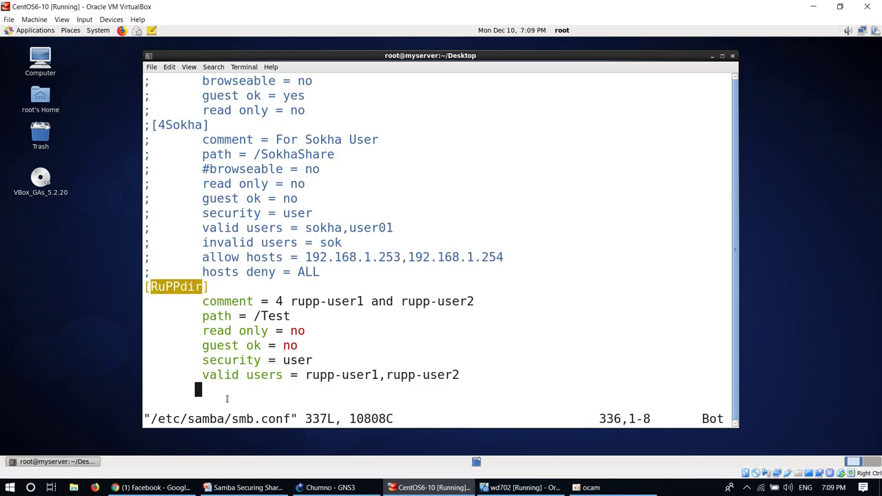
On wd702, open the RuPPdir share to see Samba and samba1, then close it.
left_click(521, 488)
double_click(129, 82)
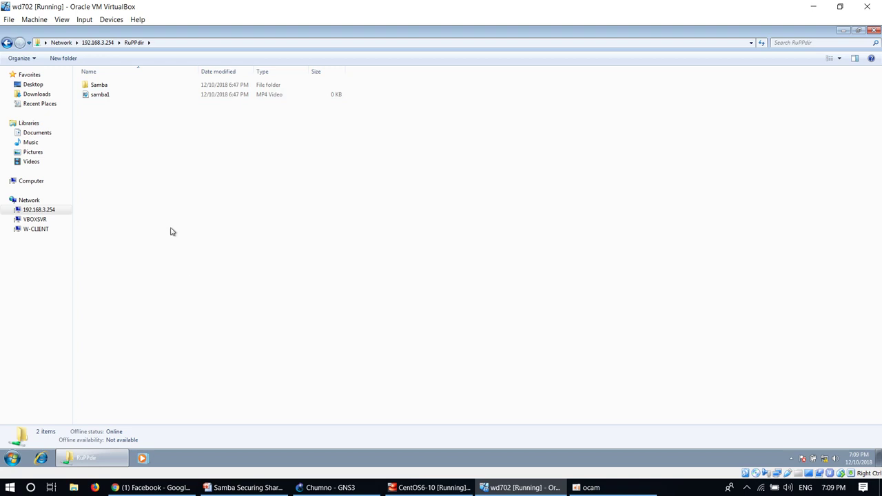
left_click(874, 31)
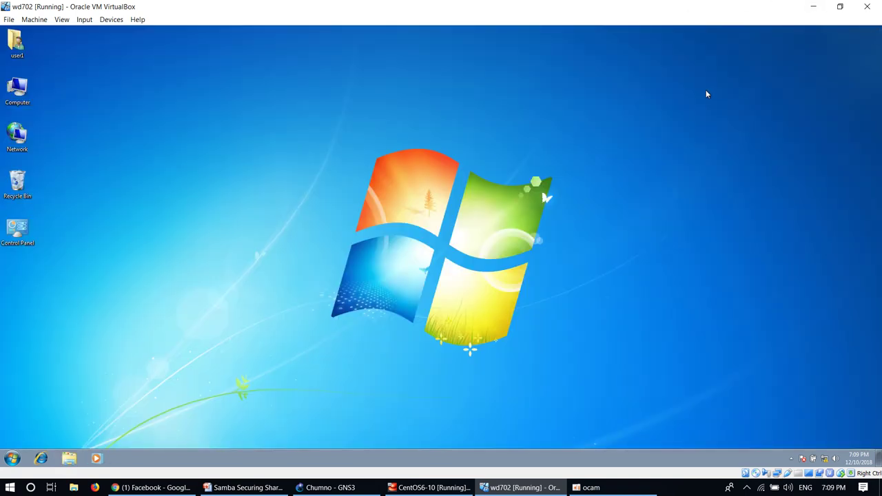
Log off the wd702 Windows user and sign back in to a fresh desktop.
left_click(14, 457)
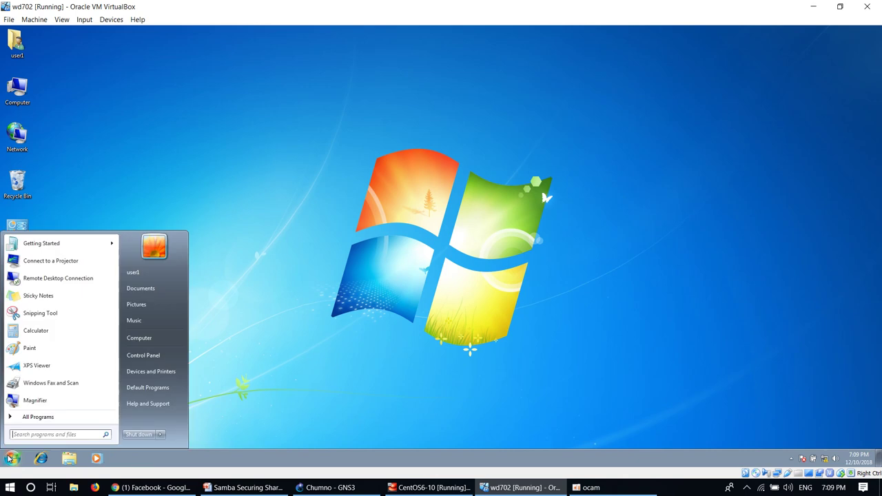
left_click(161, 435)
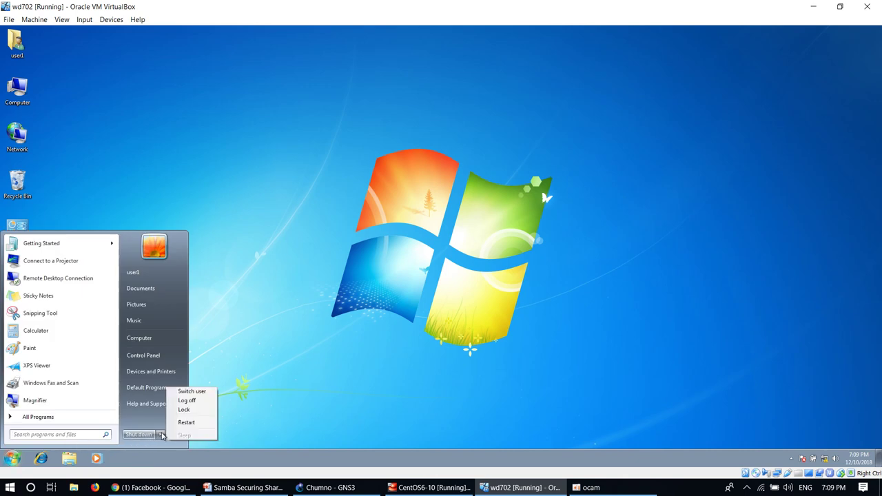
left_click(192, 401)
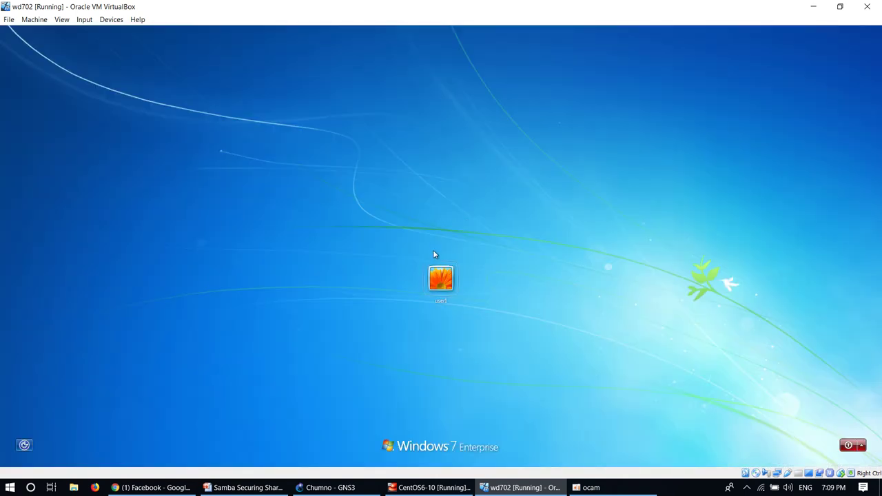
left_click(441, 276)
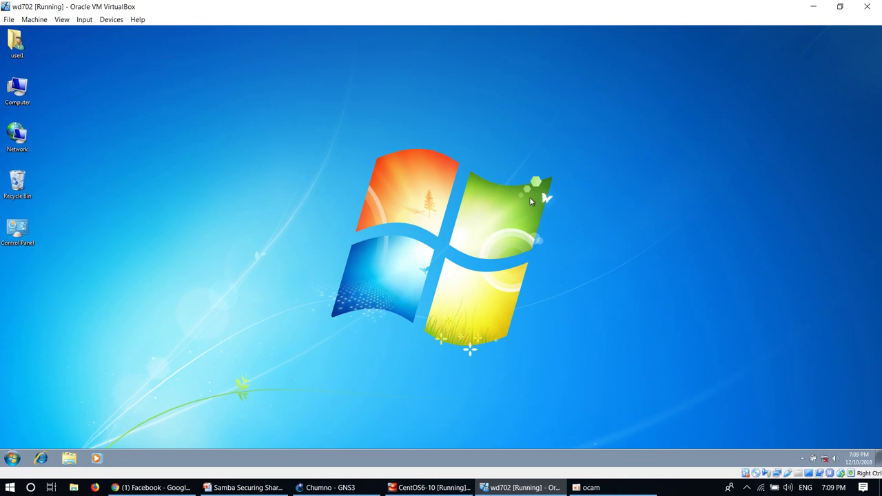
key("super+r")
Open RuPPdir on 192.168.3.254 and attempt to sign in as rupp-user1.
left_click(78, 429)
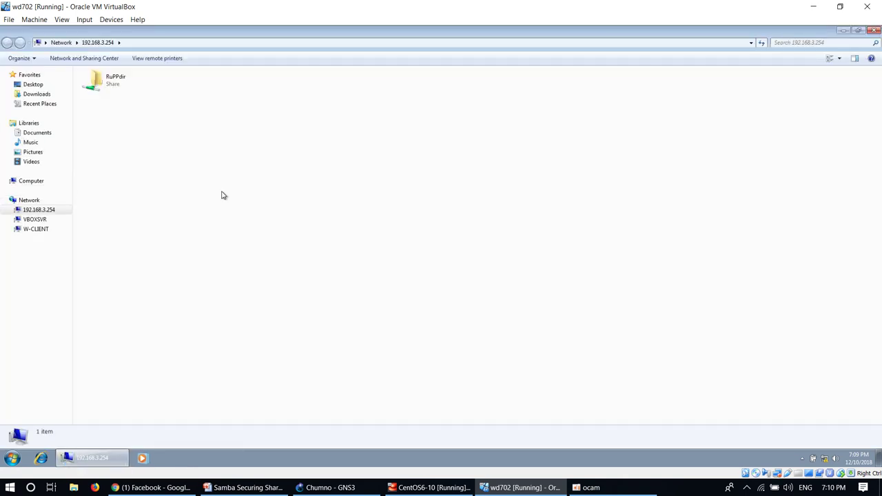
double_click(116, 89)
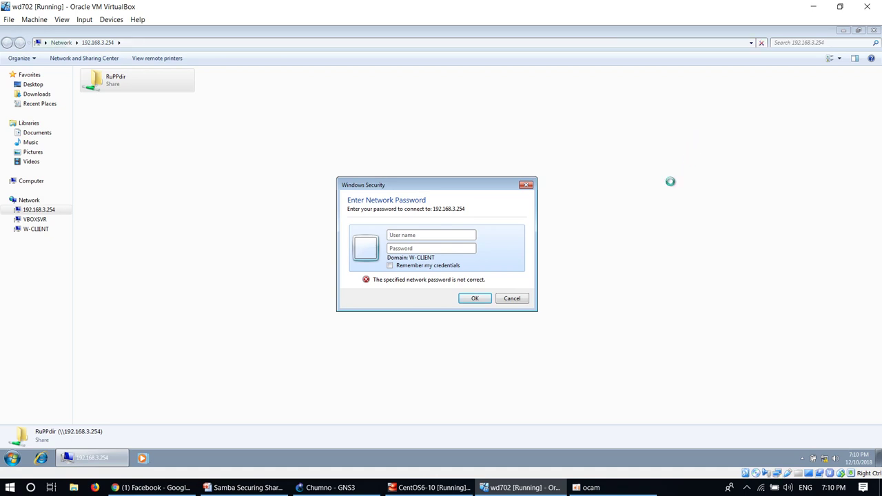
type("rupp")
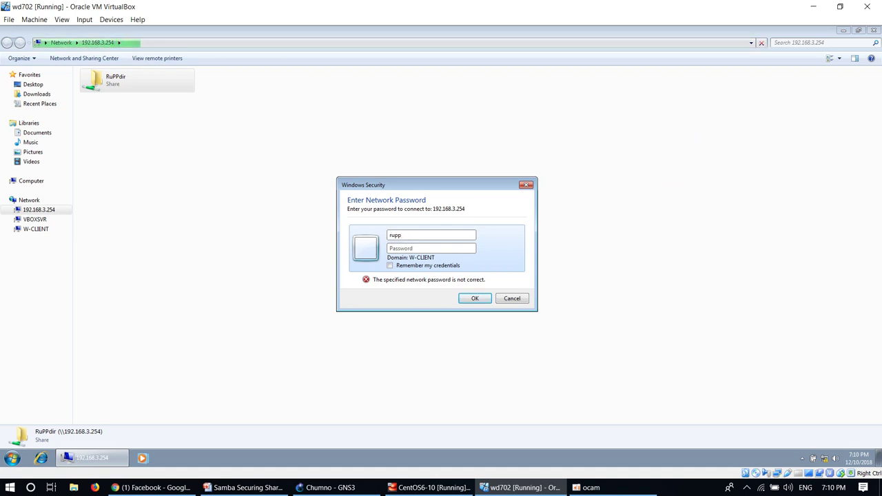
type("-user1")
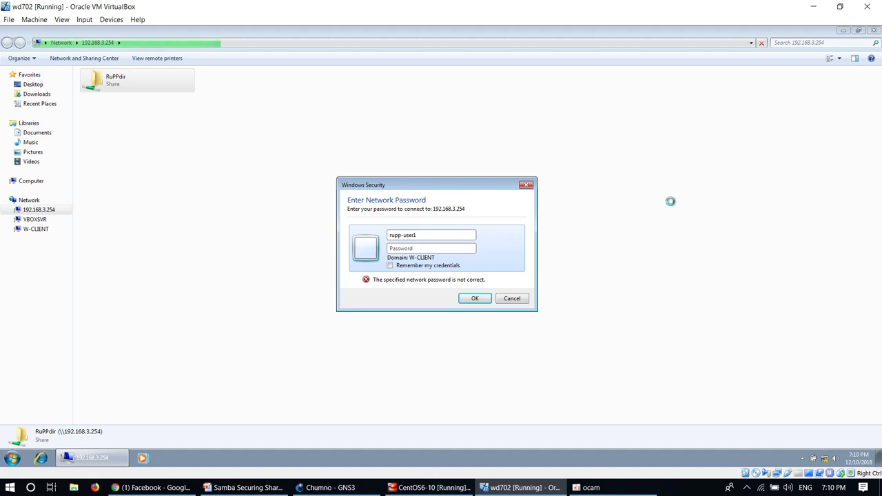
left_click(469, 251)
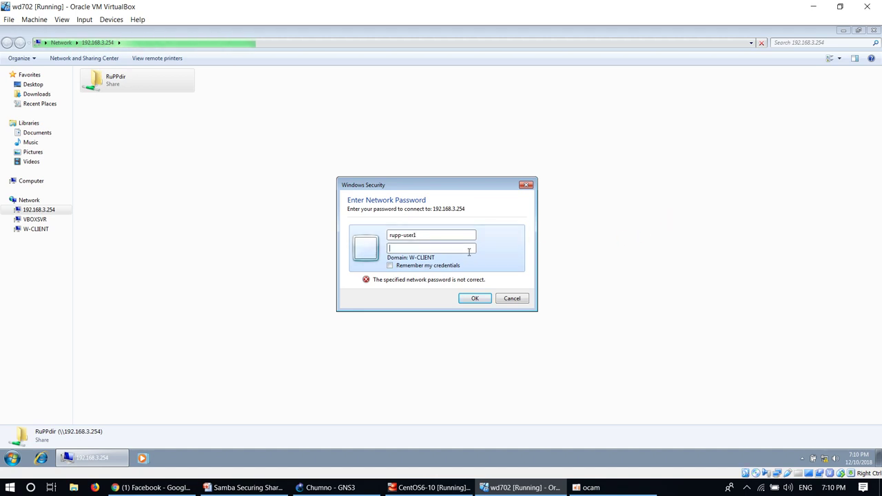
type("•••••")
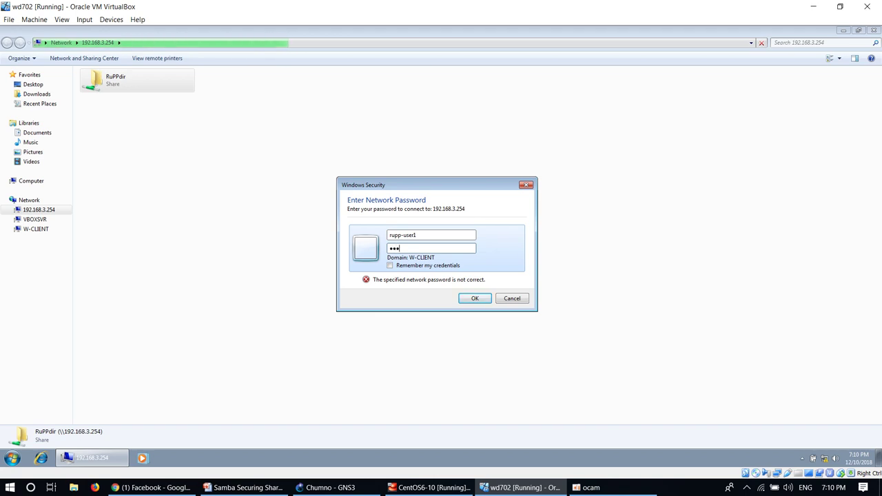
key("Return")
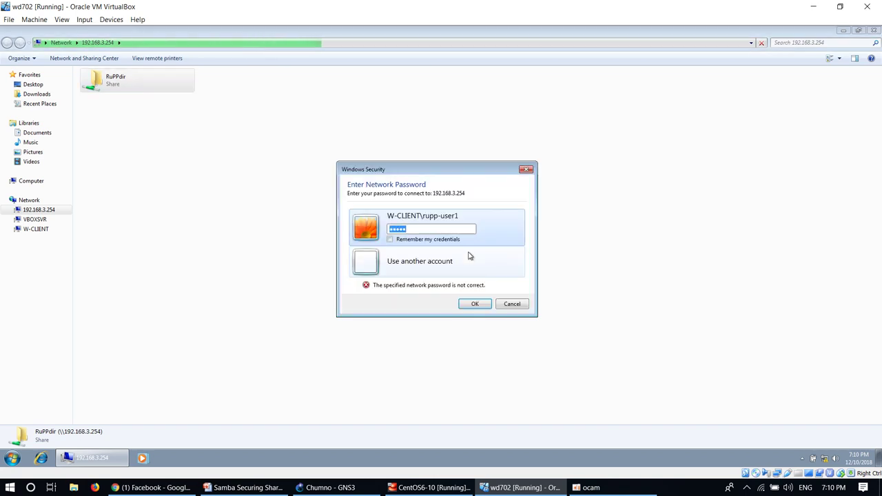
Sign in to RuPPdir with a different account, rupp-user, and its password.
left_click(469, 258)
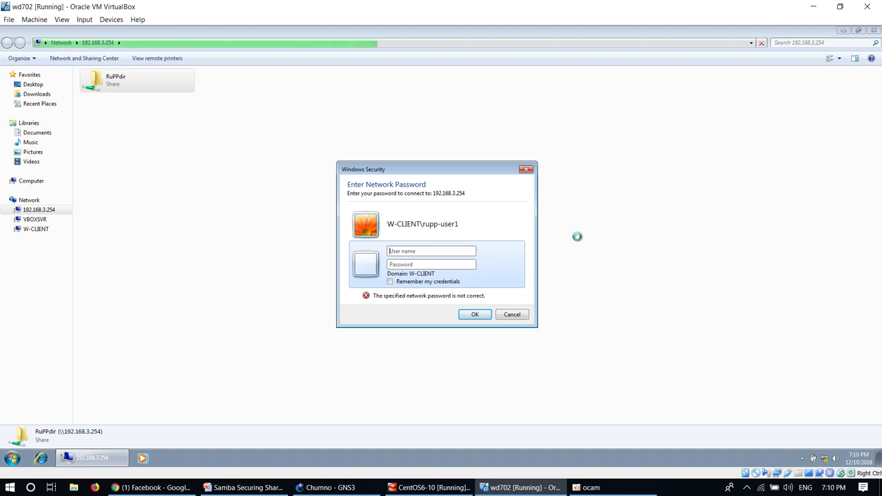
type("rupp-user1")
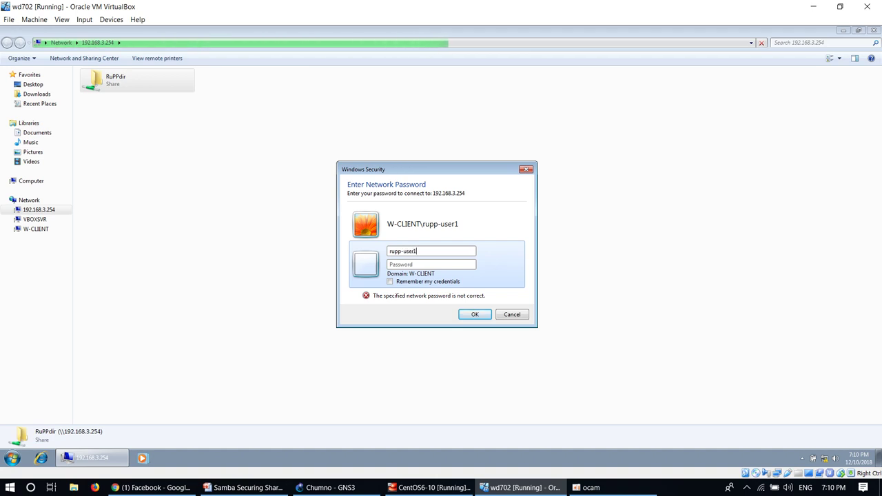
left_click(430, 265)
key("Return")
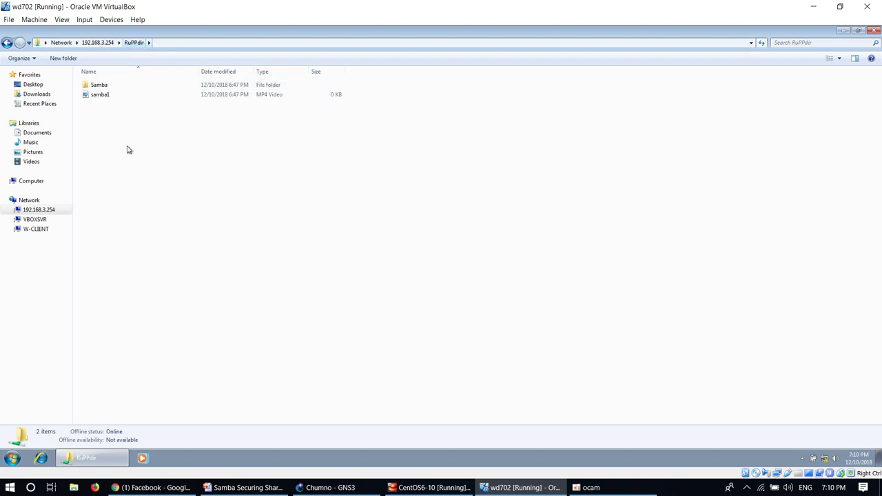
Create a new folder named FromRUPP-USER1 in the RuPPdir share.
right_click(97, 123)
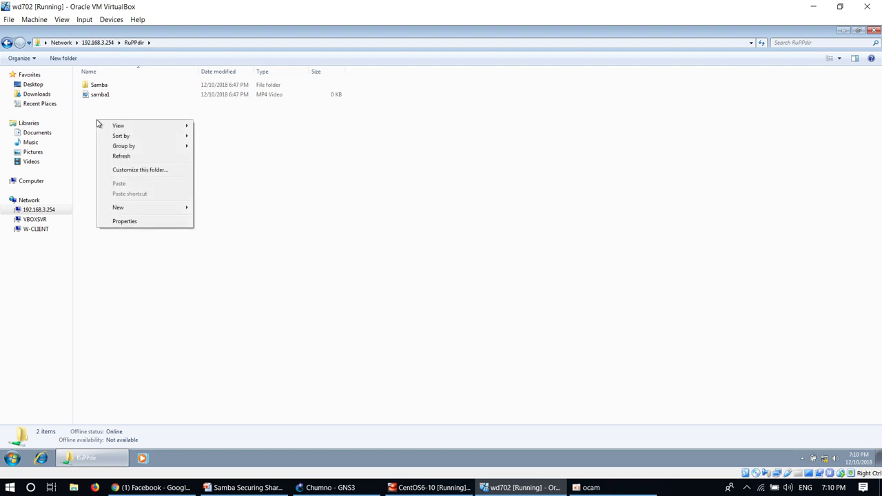
mouse_move(126, 215)
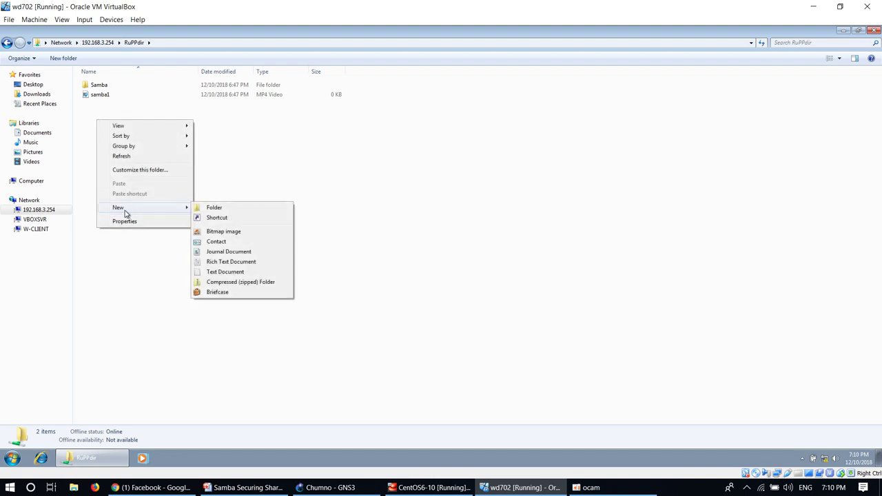
left_click(214, 207)
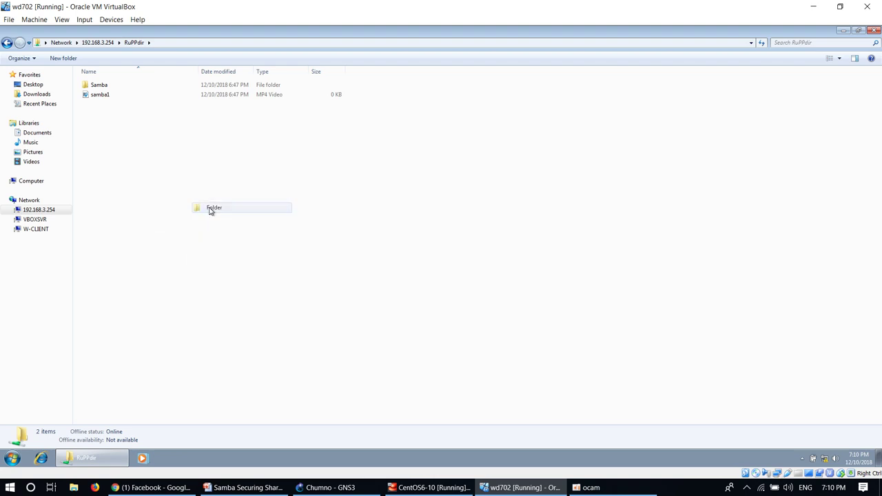
type("From")
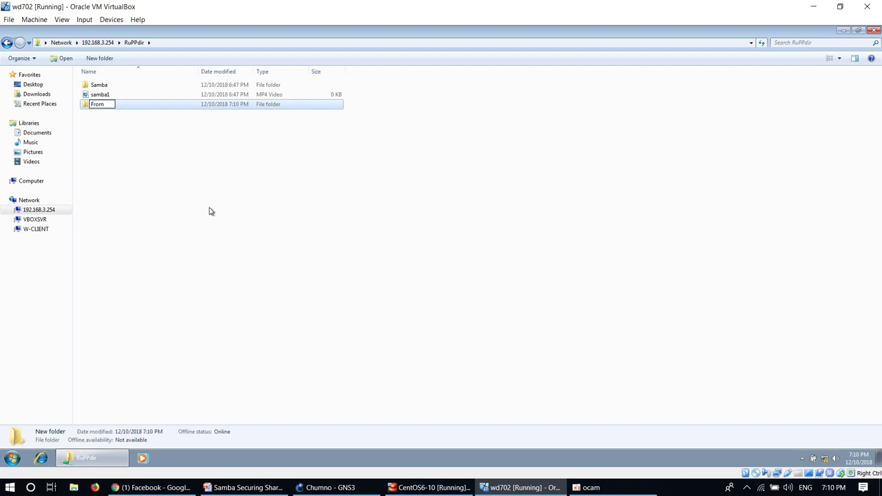
type("RUPP-USER1")
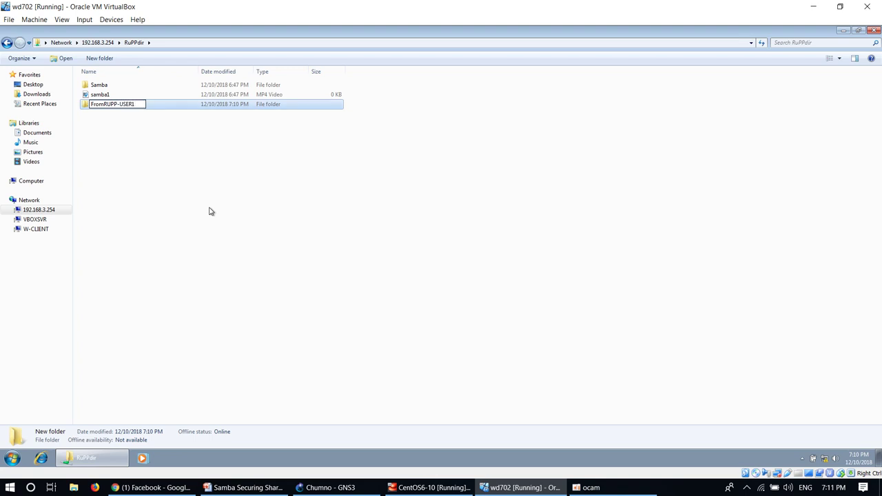
left_click(210, 212)
On CentOS, browse Computer > Filesystem > Test to confirm FromRUPP-USER1 exists, then return to wd702.
left_click(443, 488)
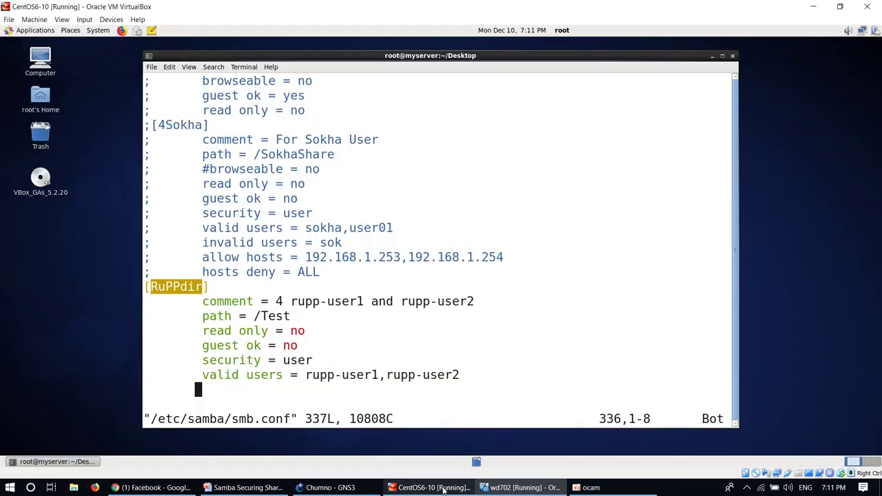
double_click(43, 63)
double_click(111, 84)
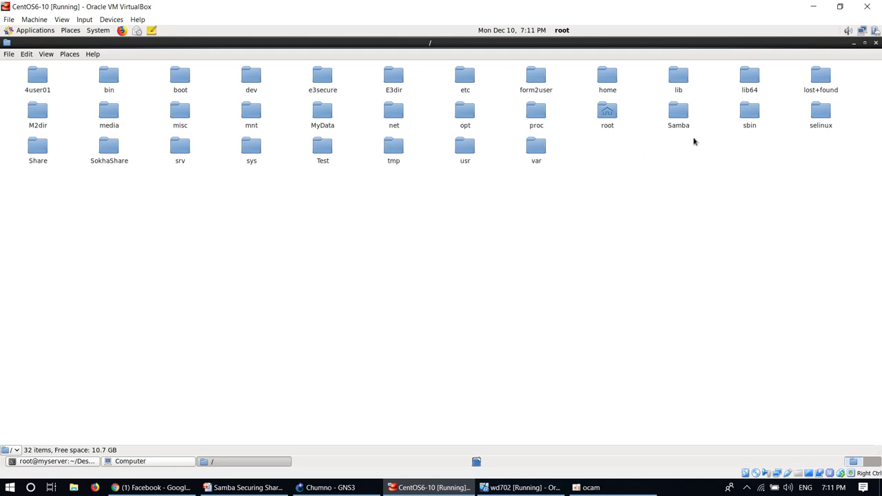
double_click(317, 154)
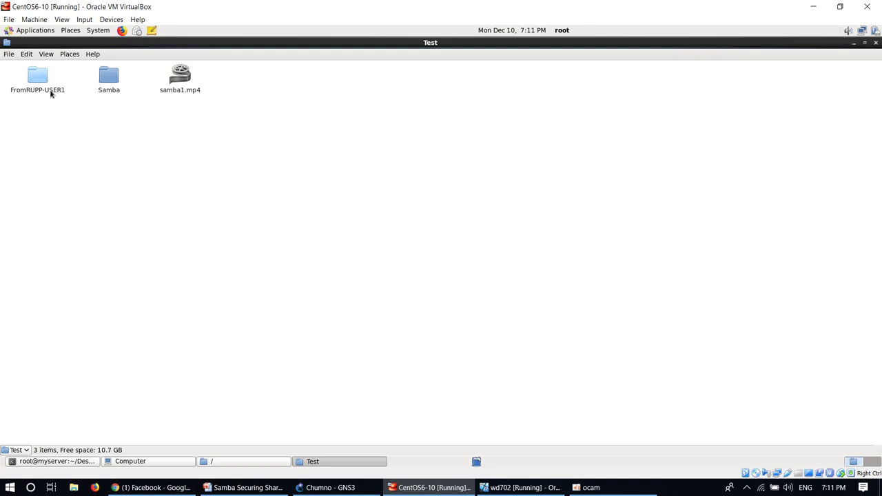
left_click(524, 487)
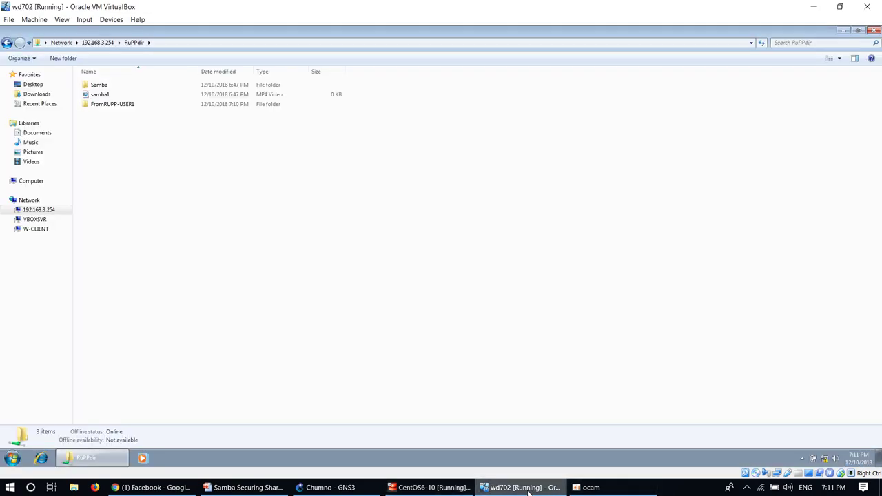
Copy the samba1 video from RuPPdir and paste it onto the wd702 desktop.
right_click(104, 96)
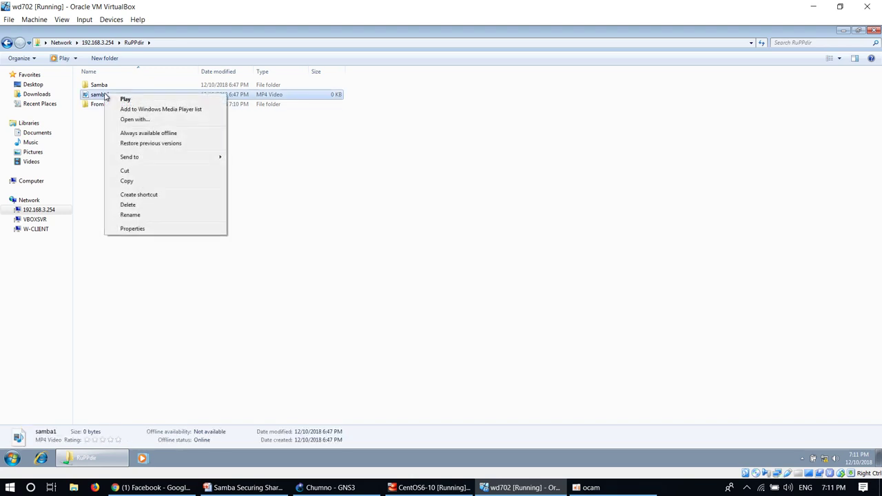
left_click(127, 182)
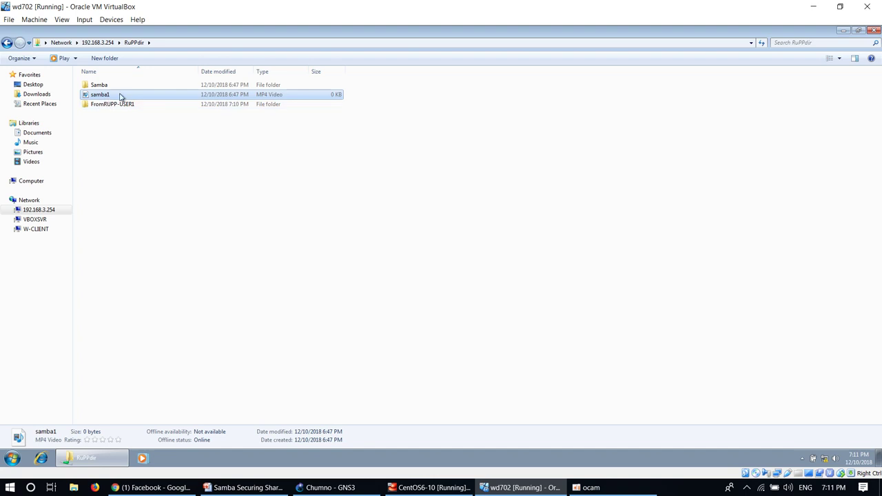
left_click(874, 30)
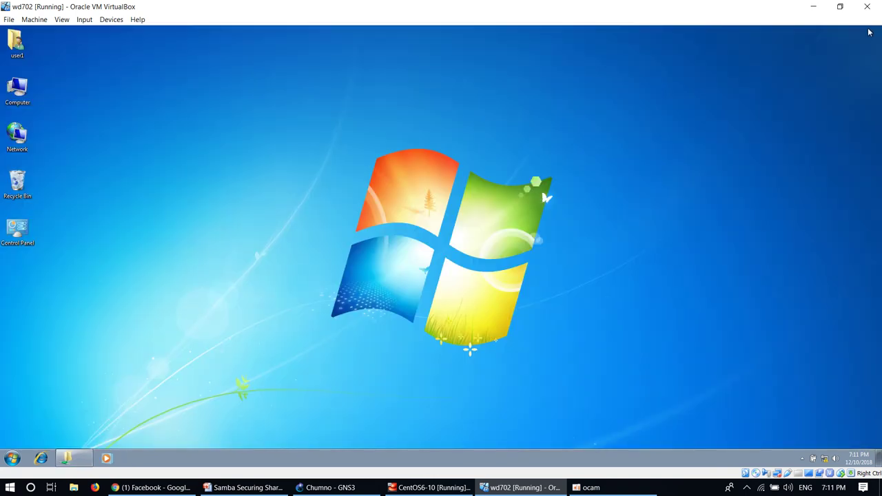
right_click(11, 286)
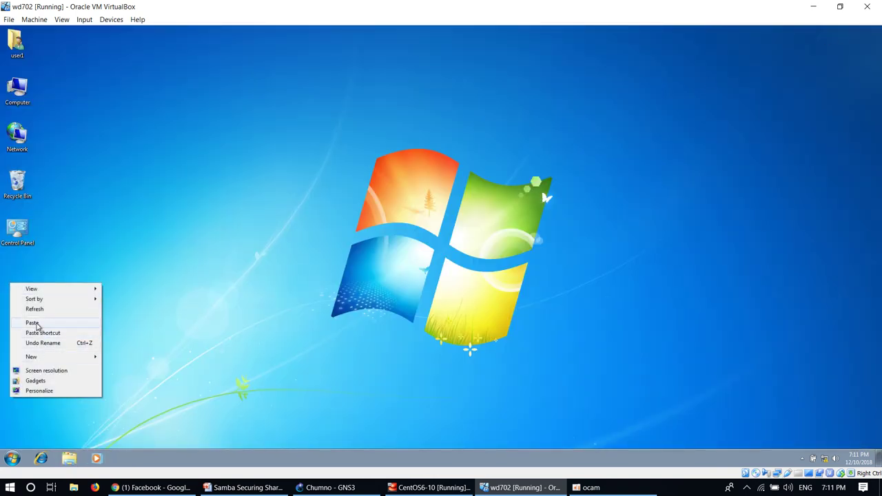
left_click(38, 327)
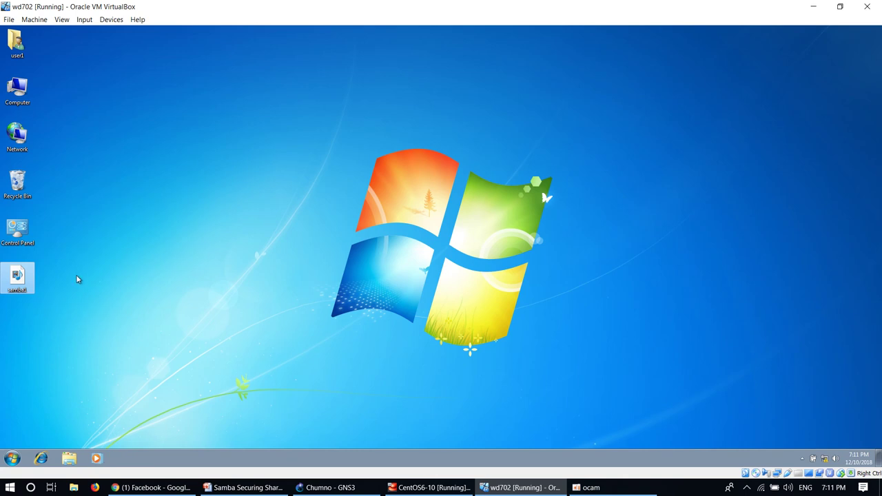
Log off the wd702 Windows user and sign back in.
left_click(4, 458)
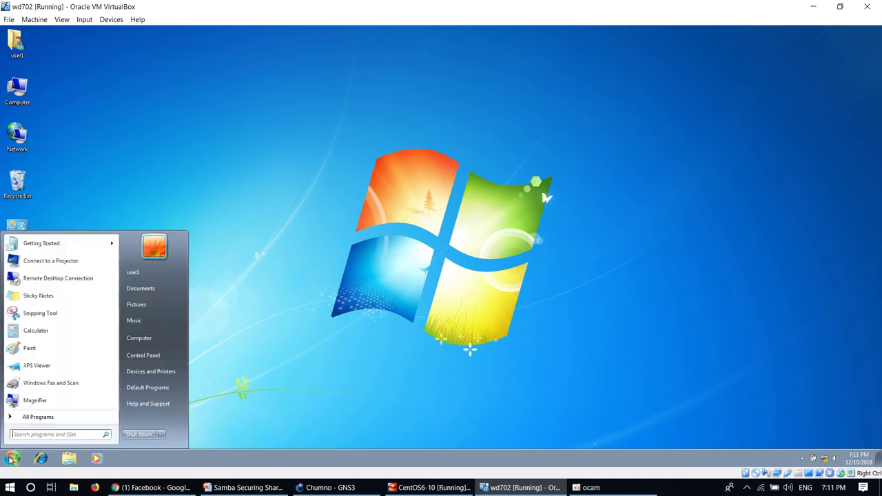
mouse_move(166, 439)
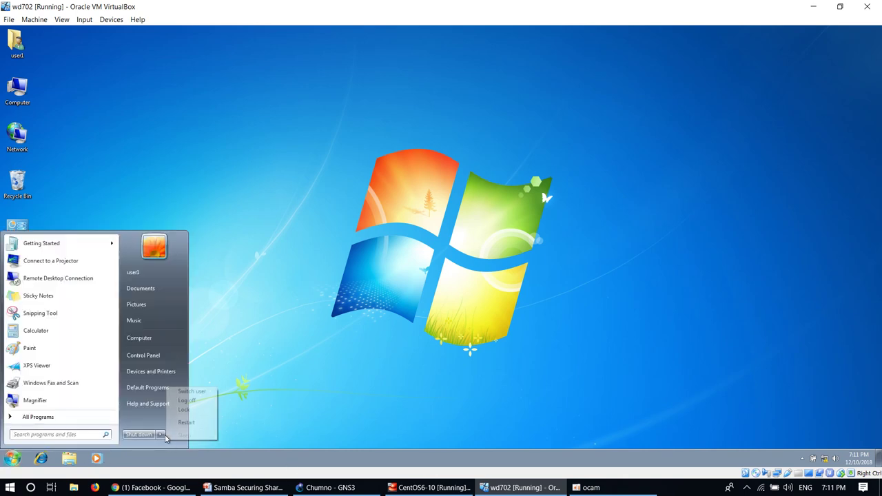
left_click(191, 403)
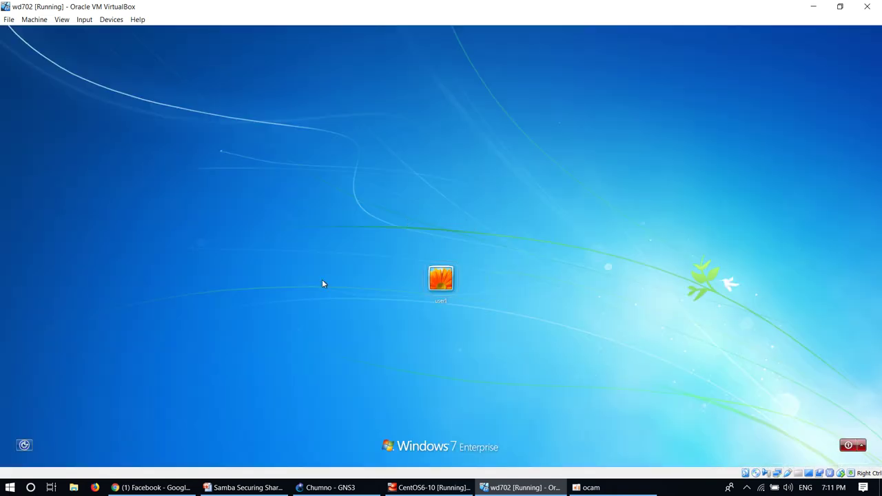
left_click(429, 282)
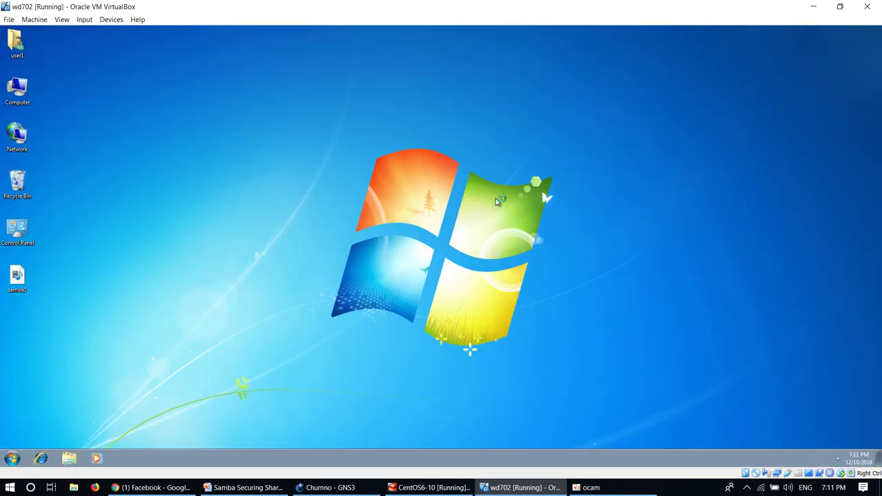
Open RuPPdir on \\192.168.3.254 signing in as rupp-user2 with its password.
key("super+r")
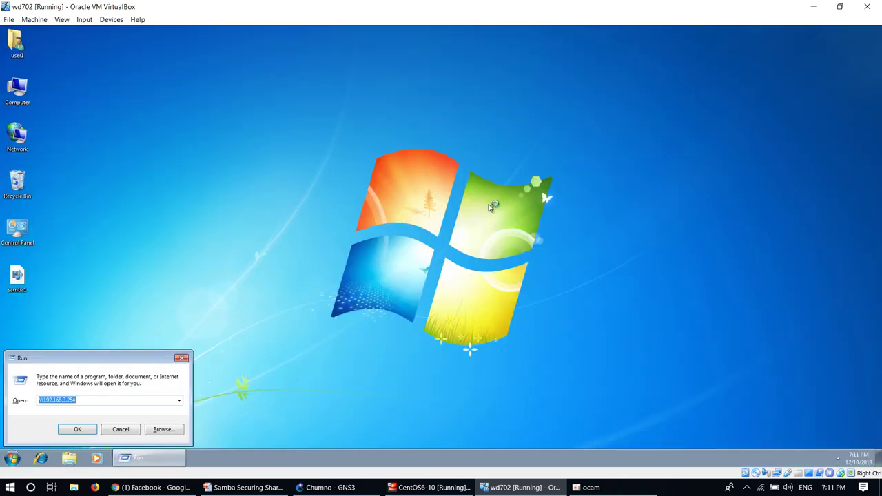
left_click(82, 431)
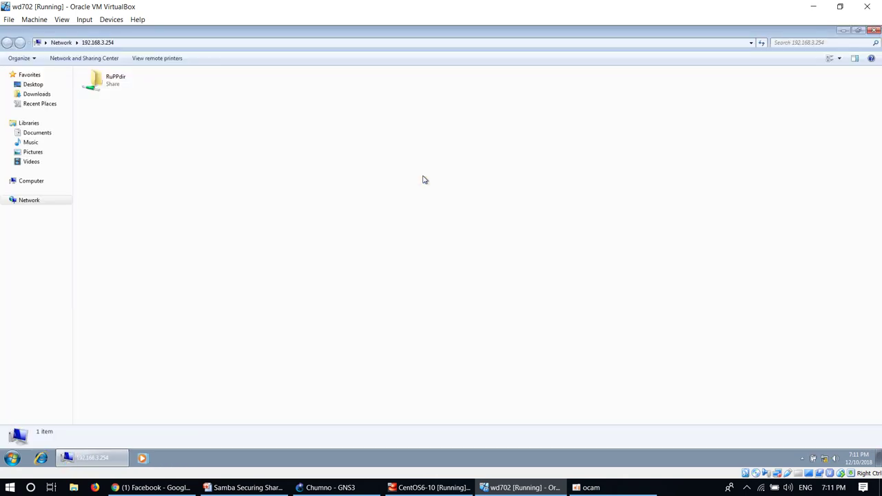
double_click(107, 88)
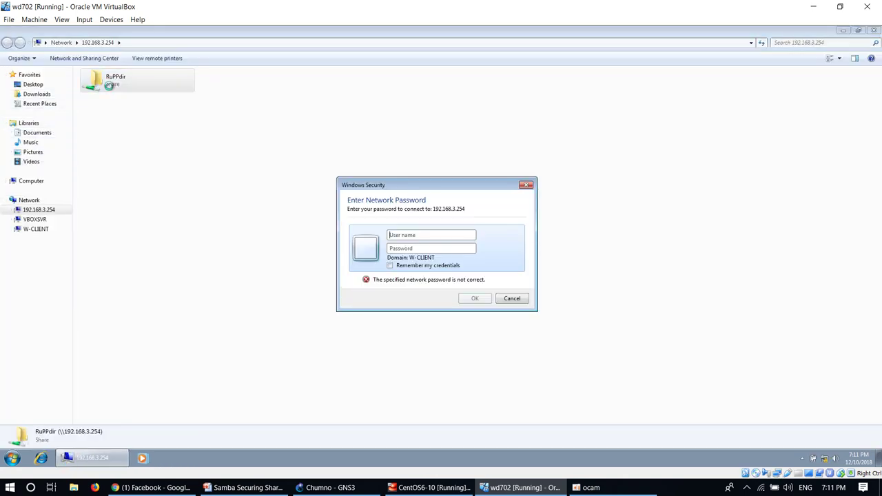
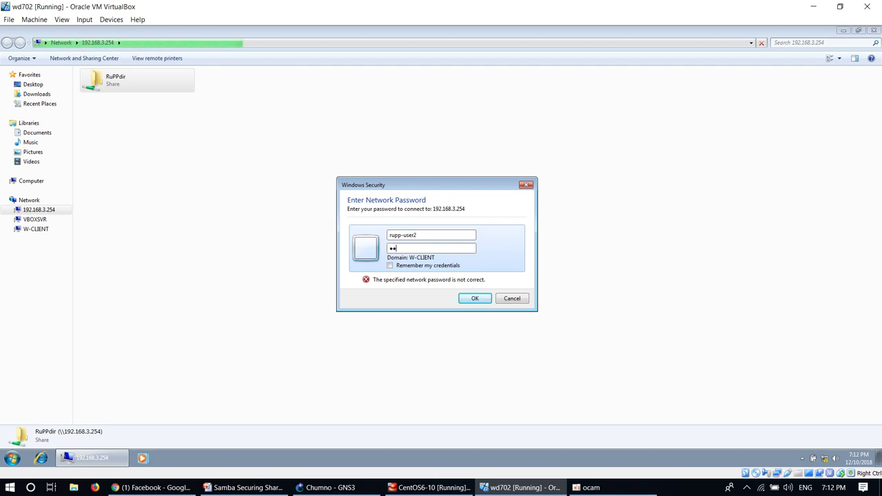
key("Return")
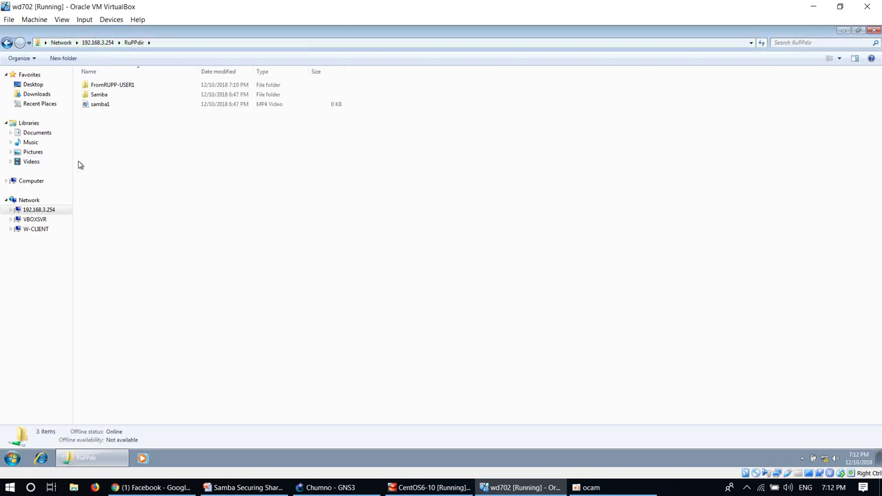
Add a new folder named FromRUPP-User2 in RuPPdir, bringing the share to 4 items.
right_click(102, 137)
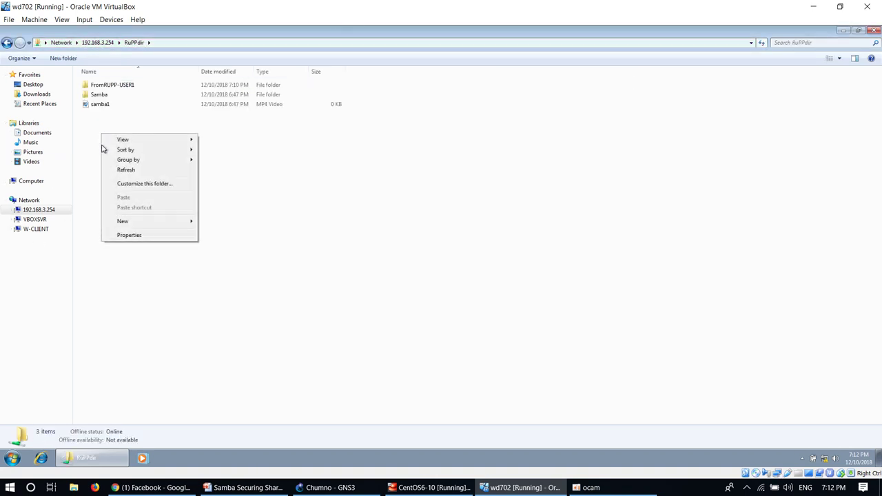
mouse_move(131, 225)
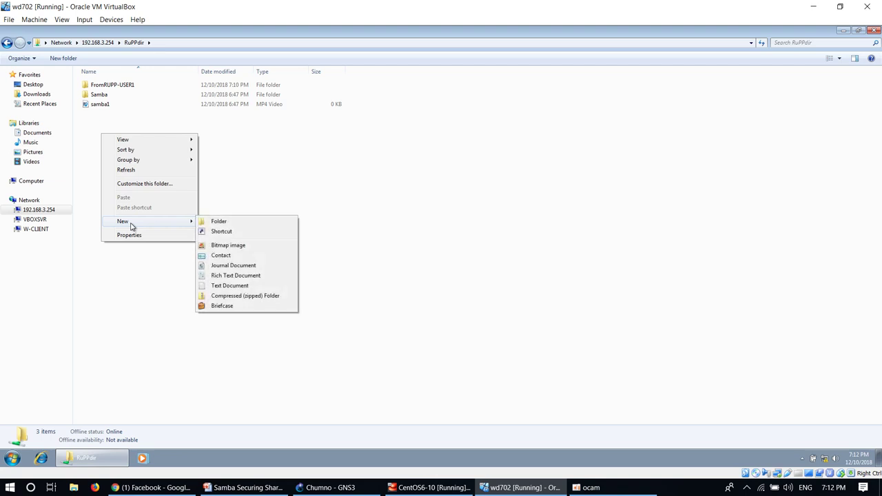
left_click(222, 226)
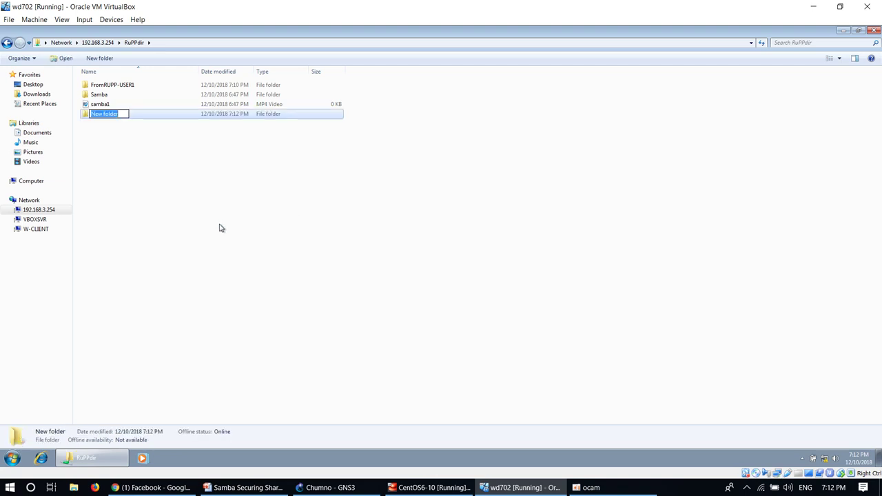
type("FromRUPP-User2")
left_click(258, 206)
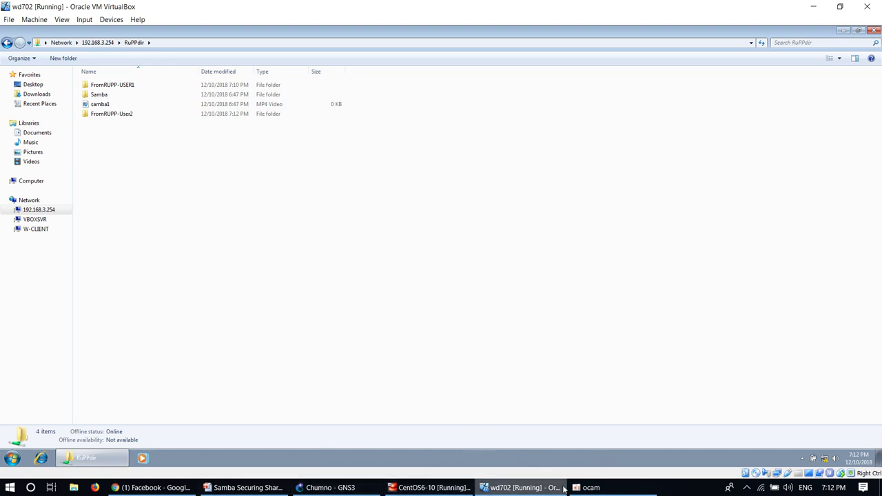
left_click(432, 488)
Check the new folder in /Test on the CentOS6-10 server and bring up the smb.conf terminal.
left_click(140, 221)
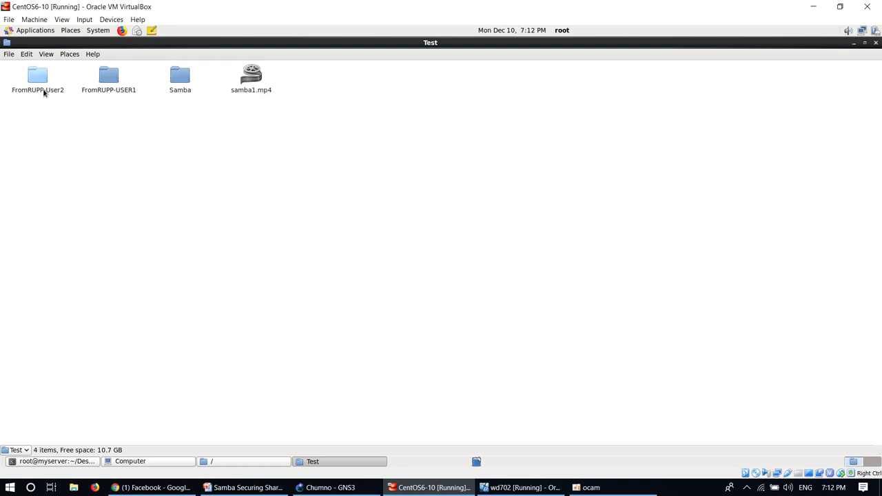
left_click(465, 488)
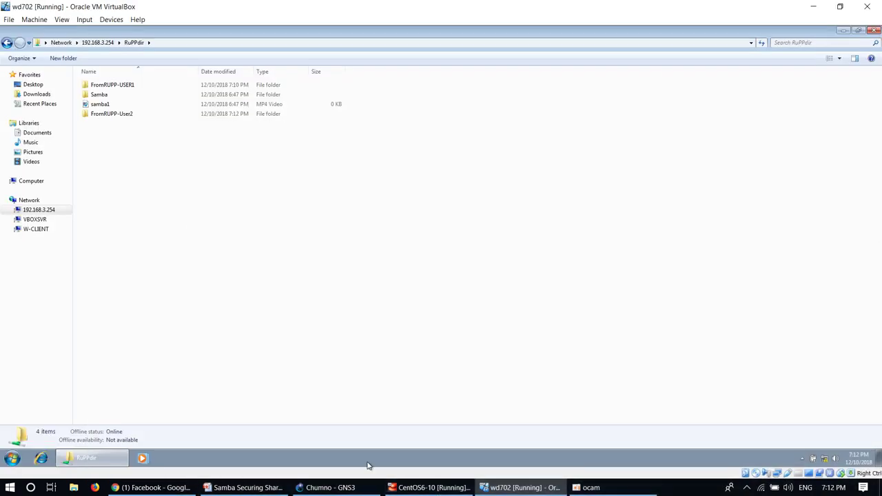
left_click(430, 487)
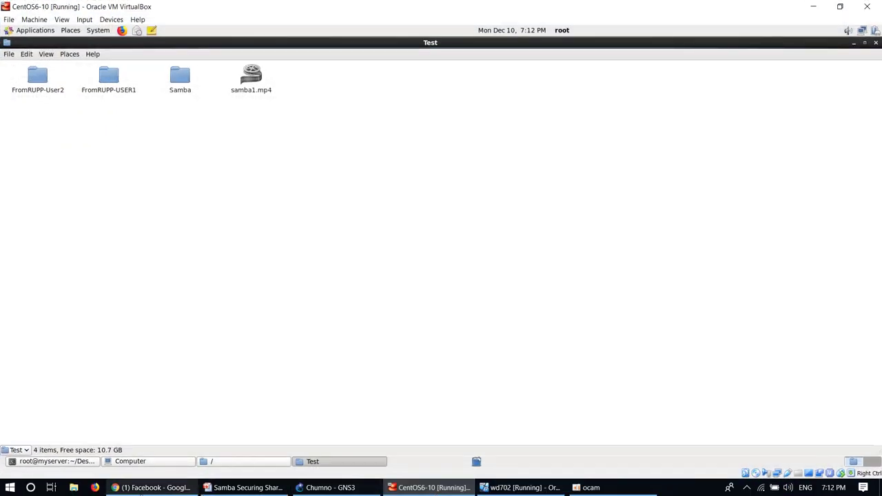
left_click(55, 461)
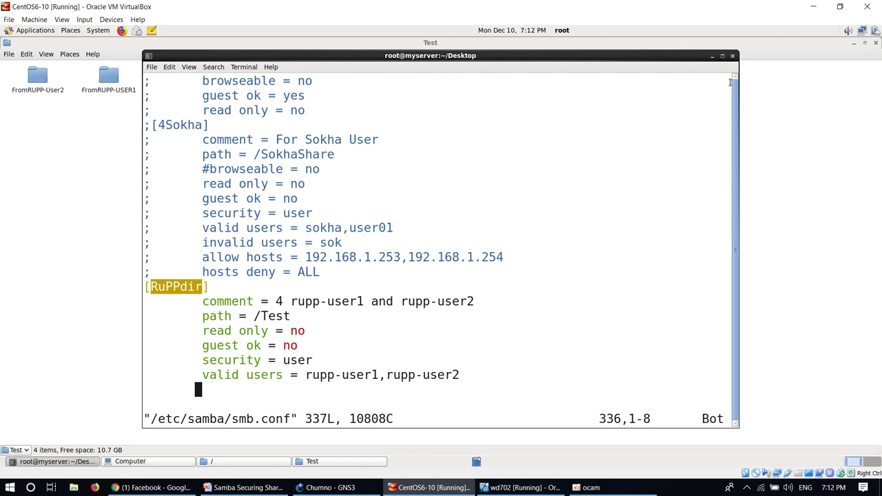
left_click(470, 403)
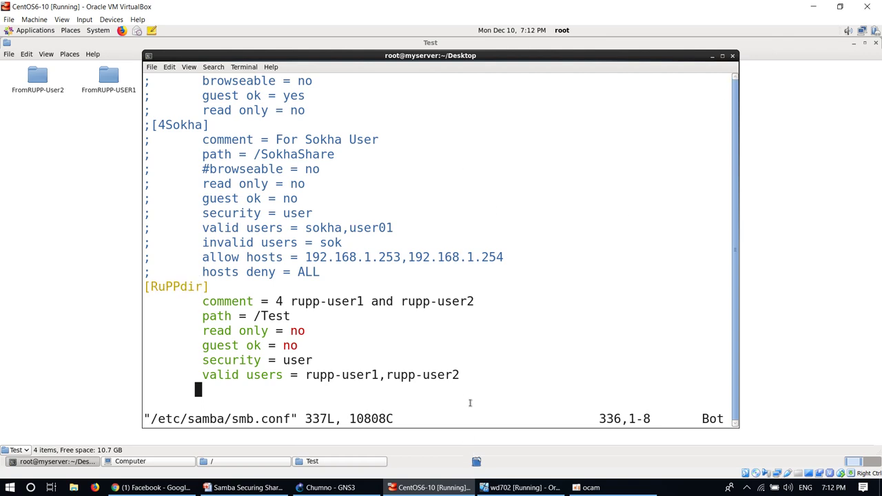
Quit smb.conf without saving, rerun pdbedit -L and highlight rupp-user3 in the list.
type(":q!")
key("Return")
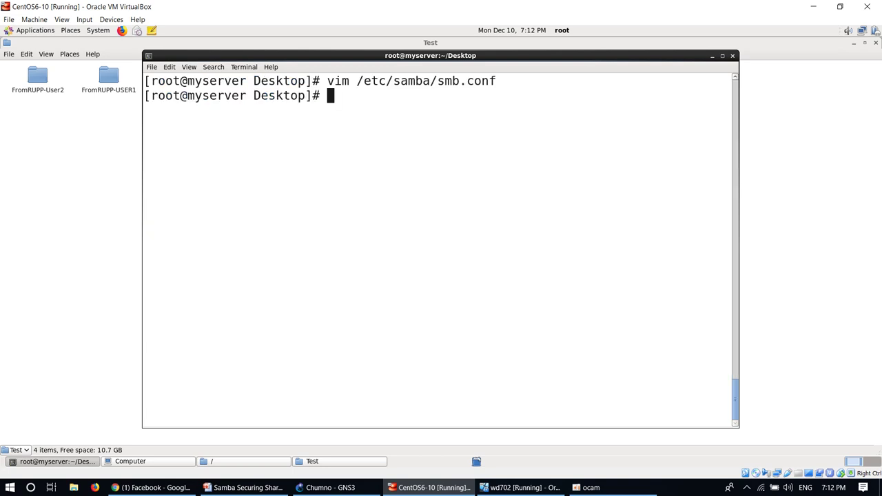
key("Up")
key("Up")
key("Return")
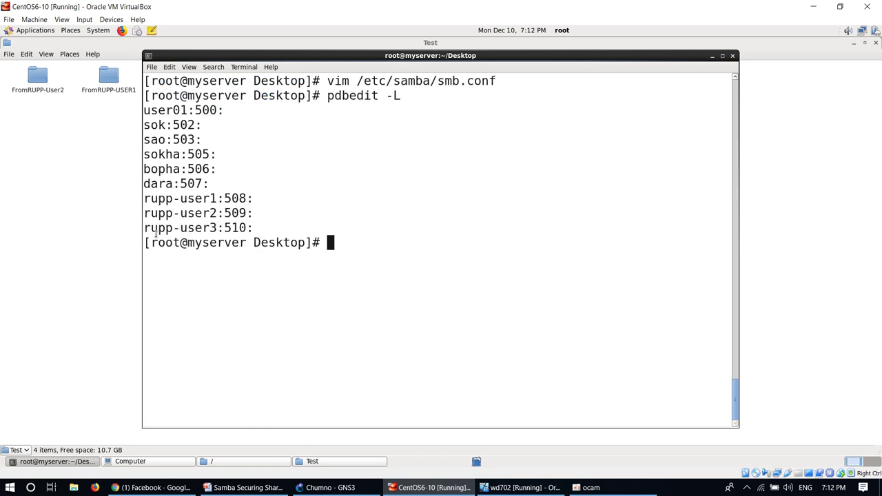
left_click_drag(144, 228, 214, 228)
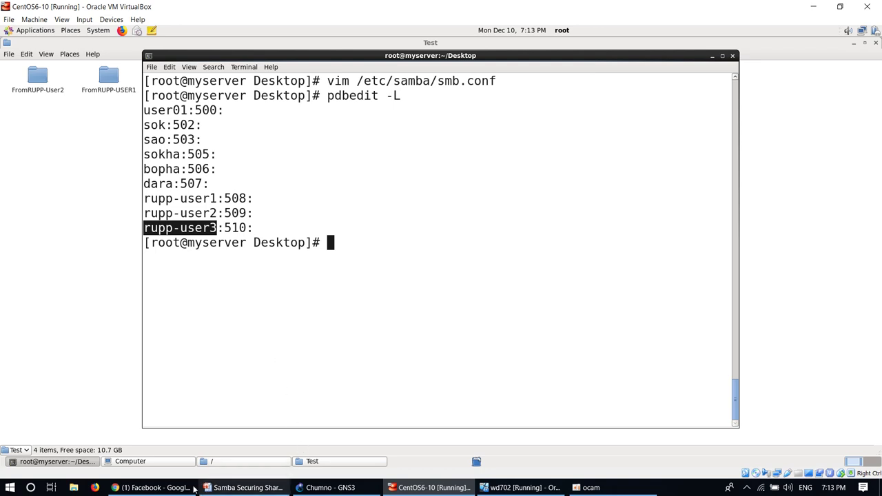
left_click(519, 488)
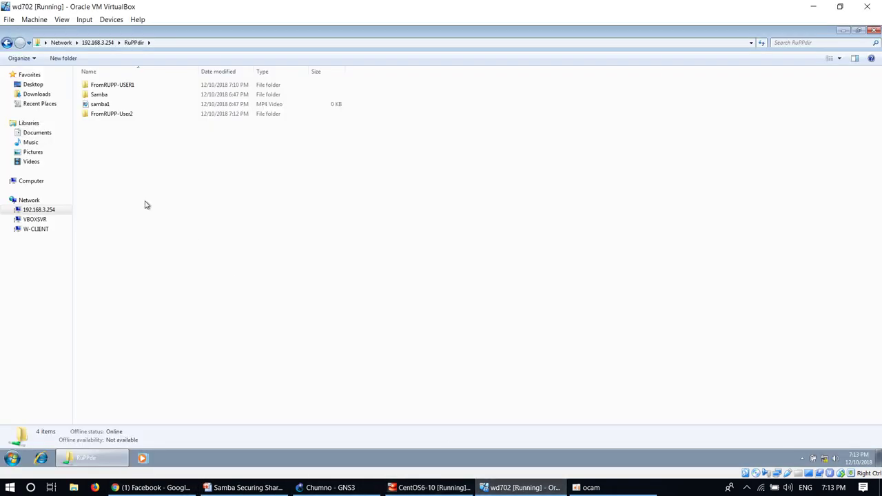
Refresh and close the RuPPdir window, dismissing the news notification and the Run prompt.
left_click(134, 44)
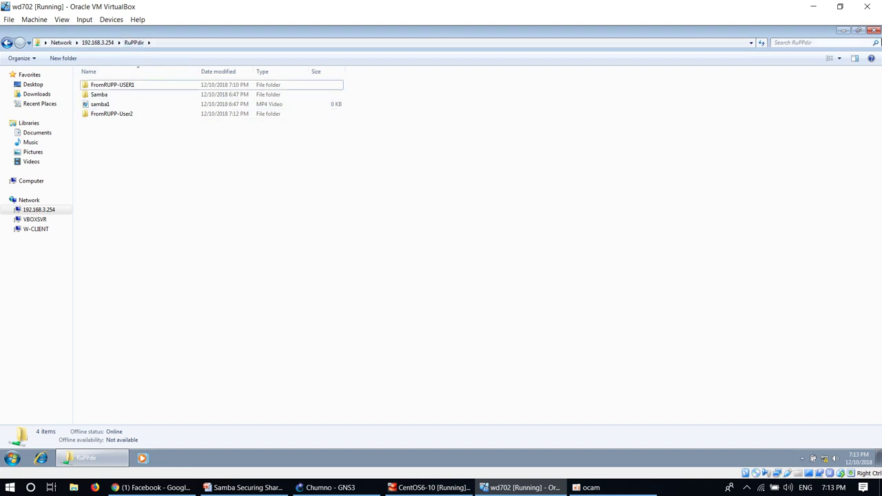
left_click(873, 31)
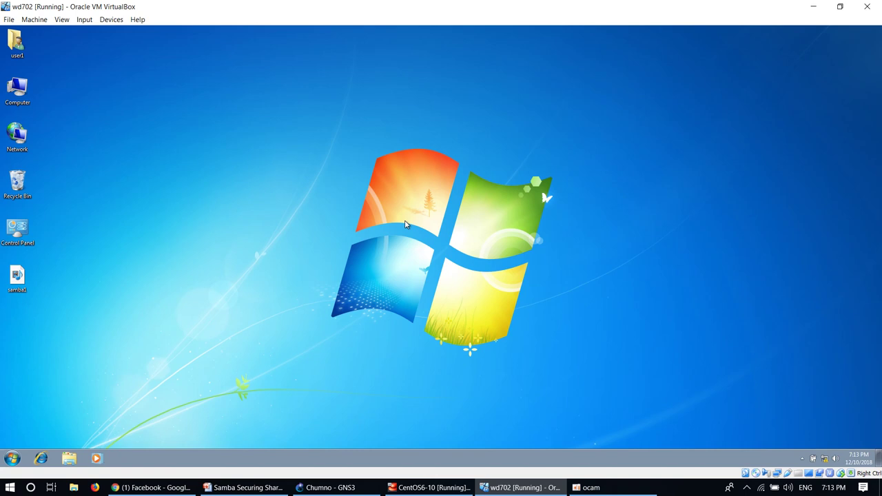
key("super+r")
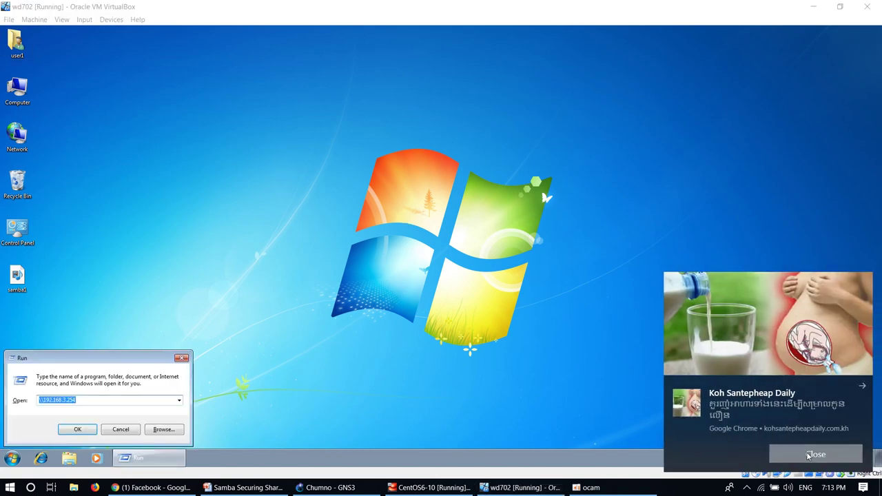
left_click(815, 454)
left_click(128, 430)
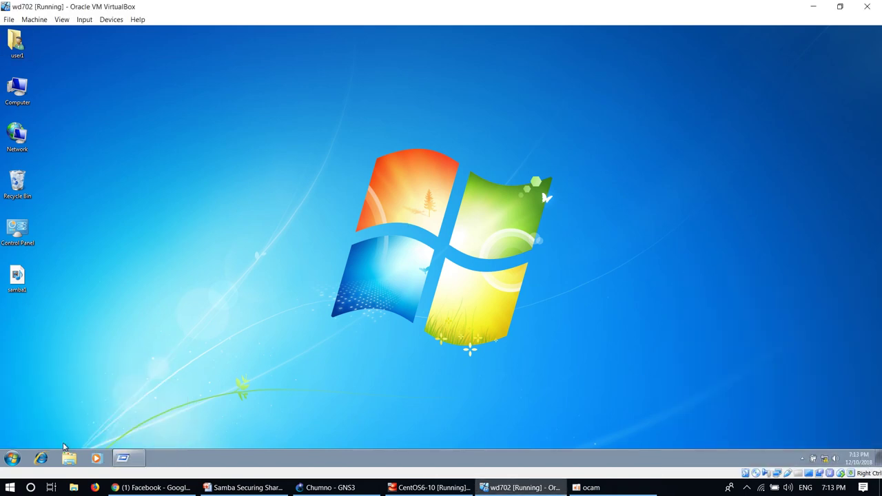
Log off the Windows client via Start > Shut down options and sign back in.
left_click(12, 457)
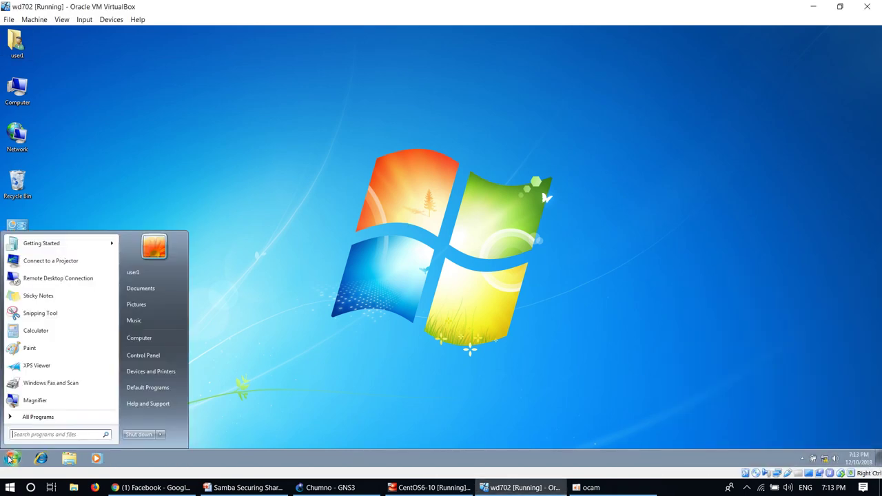
left_click(163, 434)
left_click(197, 402)
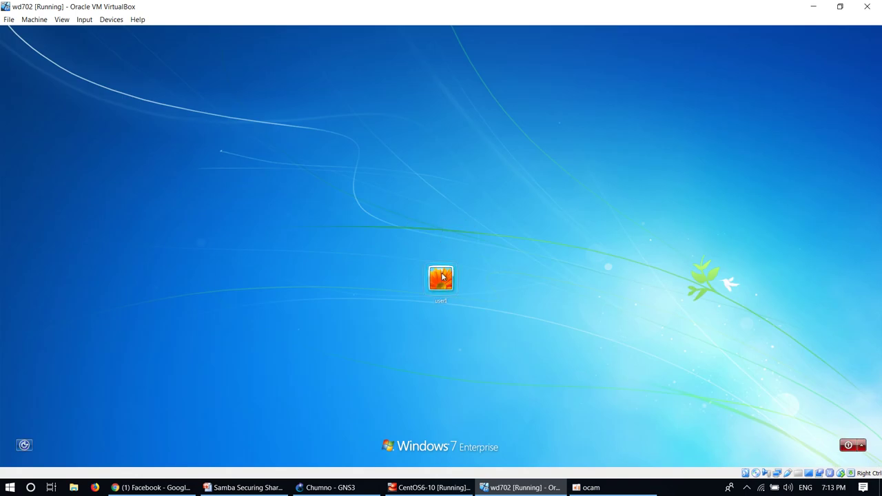
left_click(441, 278)
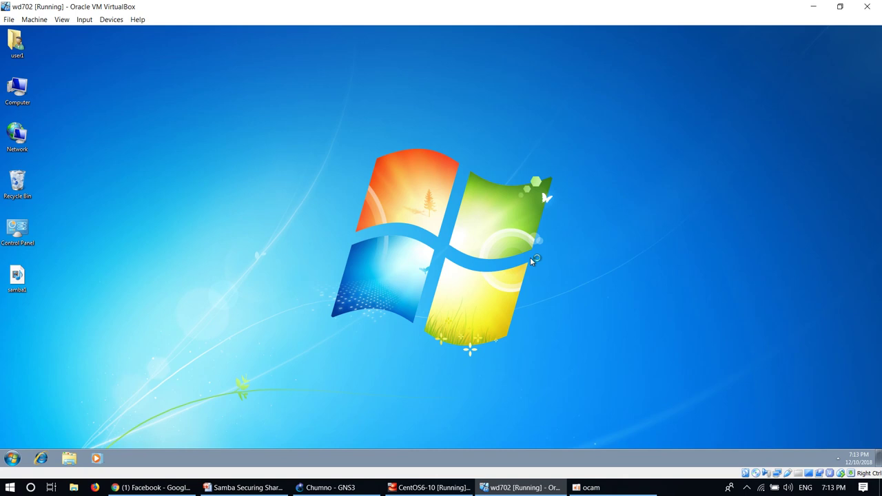
key("super+r")
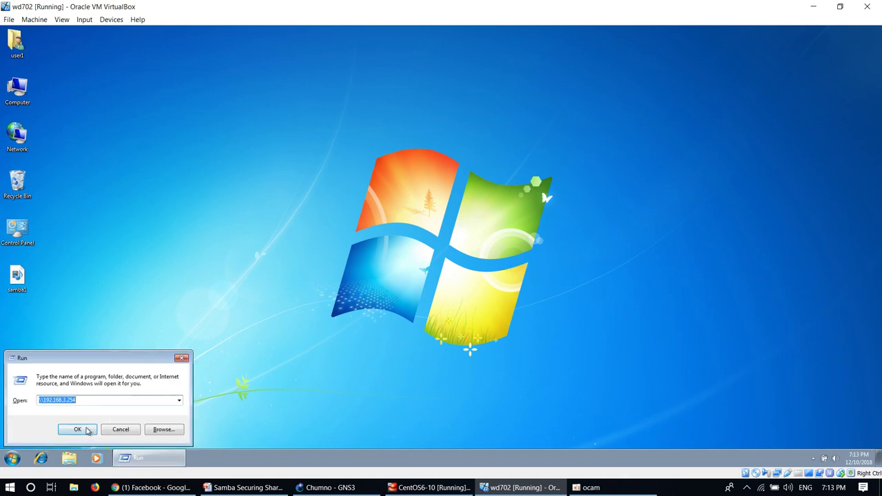
Open RuPPdir on \\192.168.3.254 and log in as rupp-user3 with its password.
left_click(77, 429)
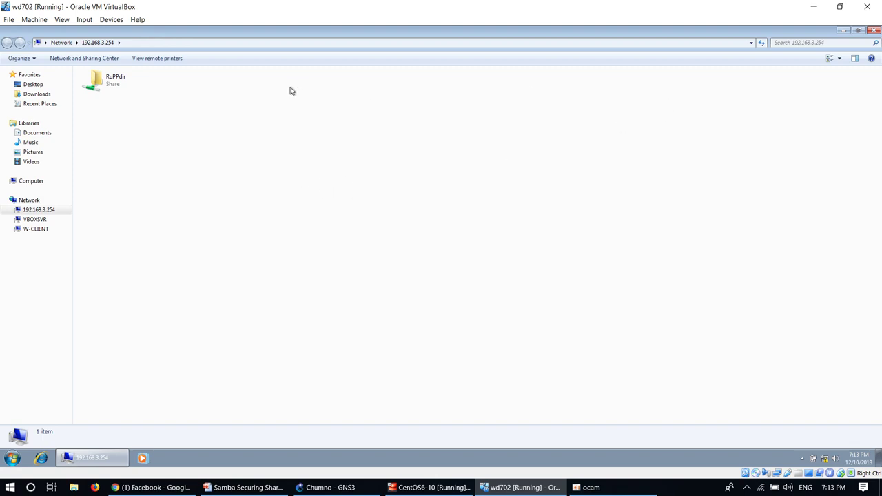
left_click(111, 83)
double_click(112, 83)
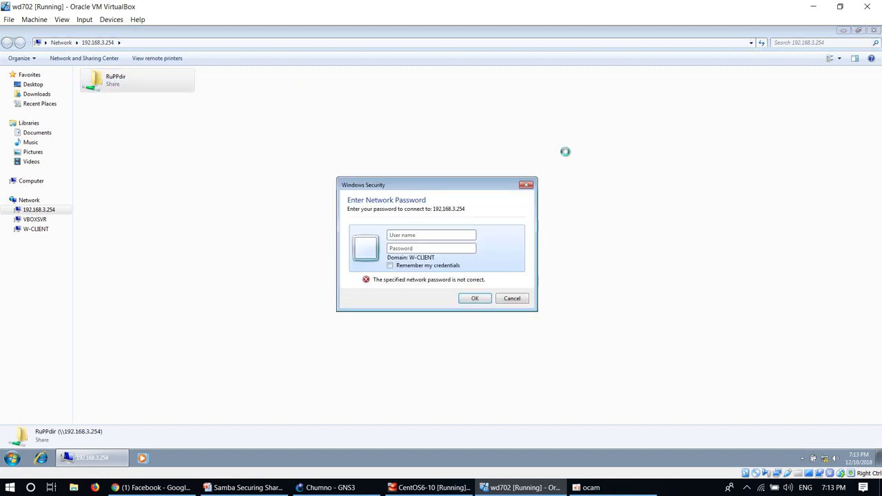
type("rupp-user3")
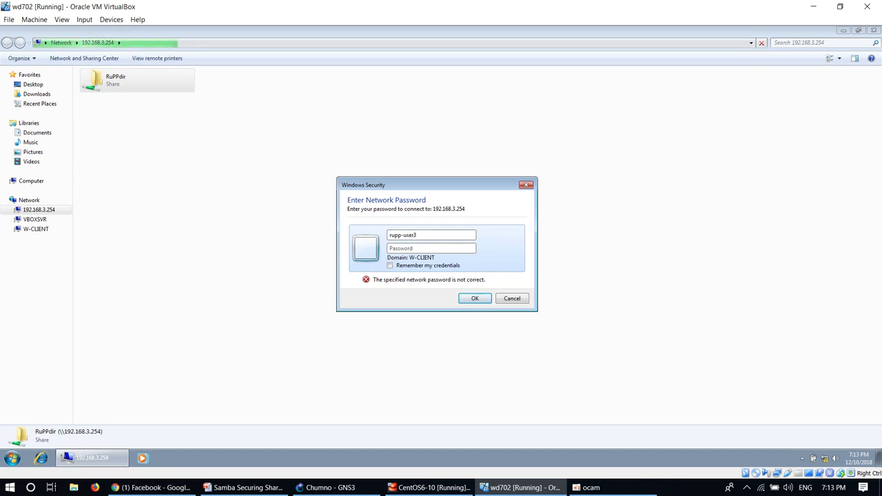
key("Tab")
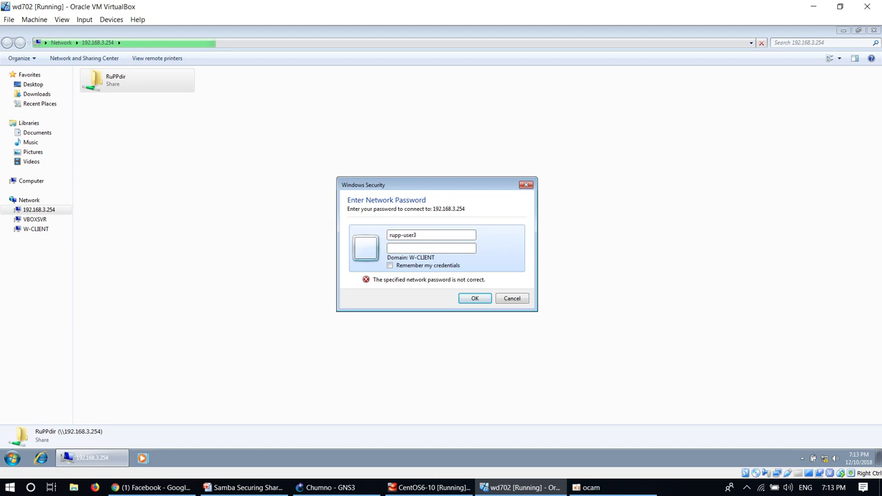
key("Return")
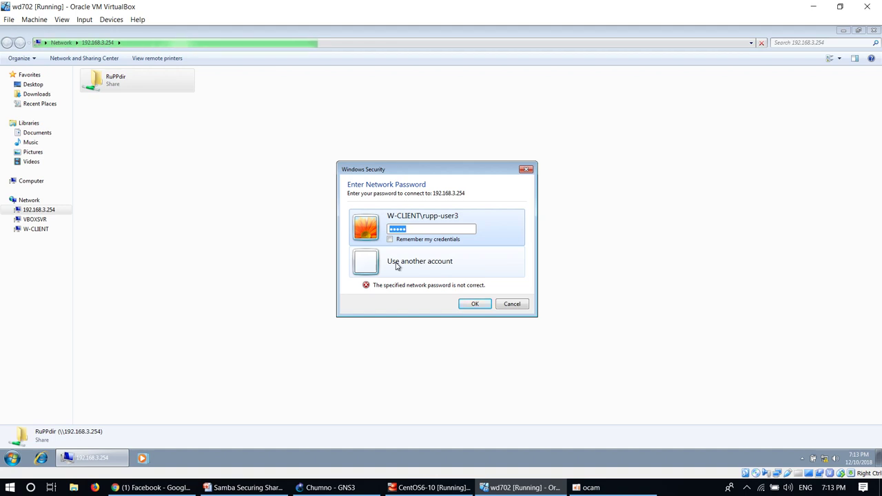
Cancel the refused login, close the shares window and show the Samba Securing Shares slide.
left_click(512, 304)
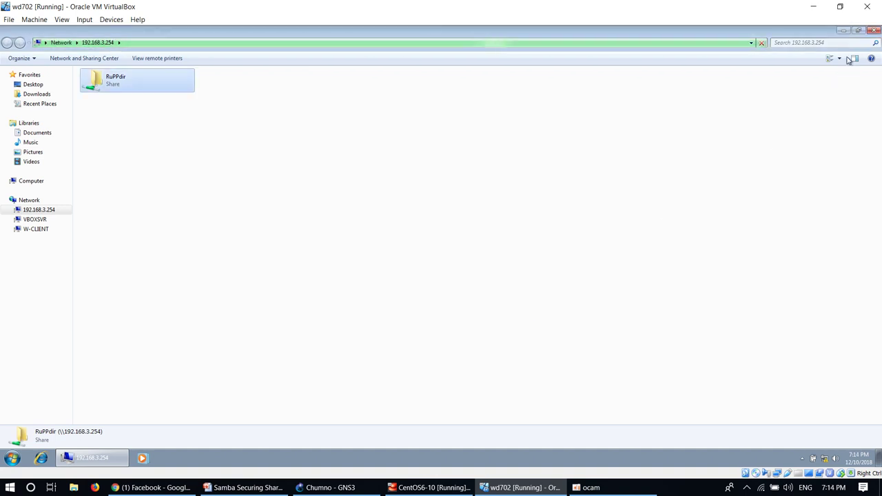
left_click(872, 31)
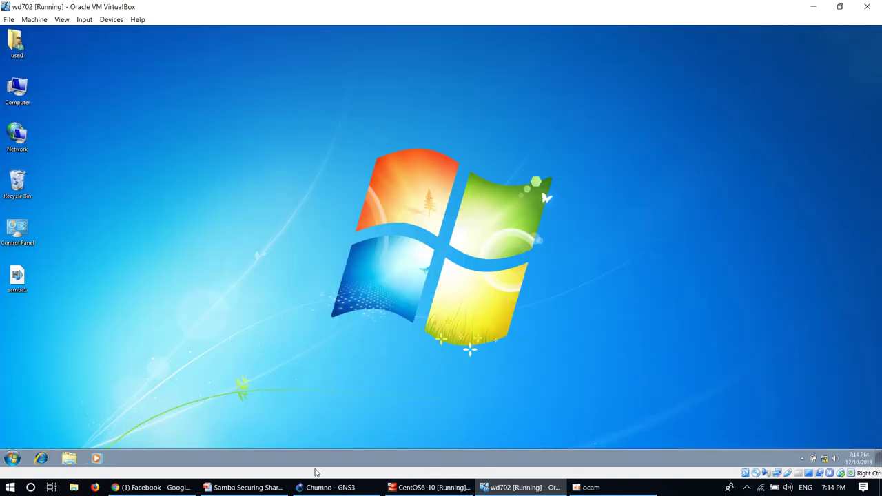
left_click(252, 490)
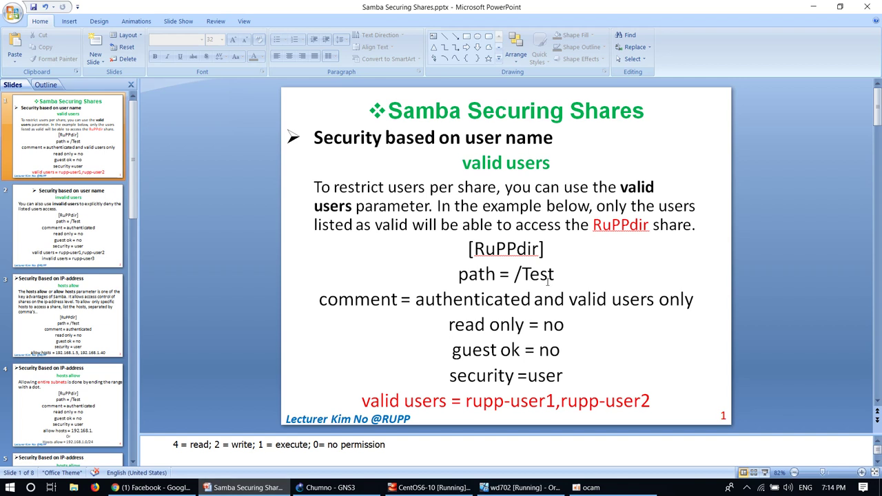
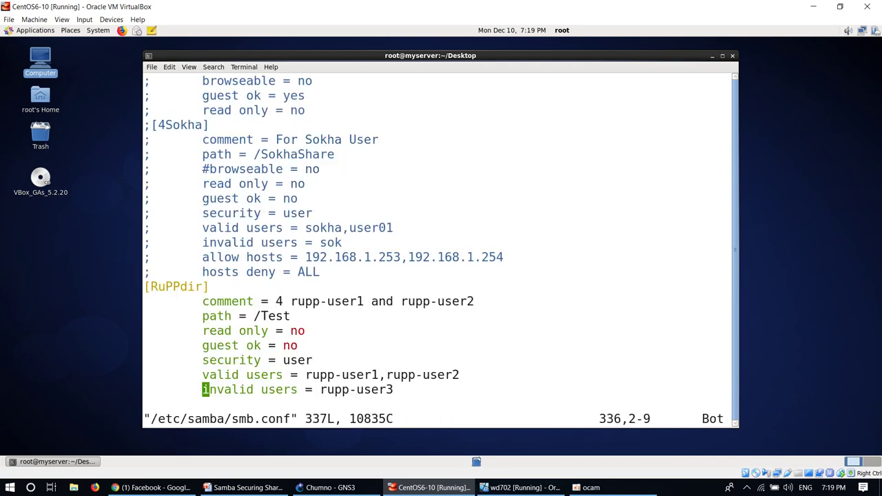
Add 'allow hosts = 192.168.1.5,192.168.1.40' below the invalid users line in [RuPPdir].
key("Right")
key("Right")
key("Right")
key("Right")
key("Right")
key("Right")
key("Right")
key("Right")
key("Right")
key("Right")
key("Right")
key("Right")
key("Right")
key("Right")
key("Right")
key("Right")
key("Right")
key("Right")
key("Right")
key("Right")
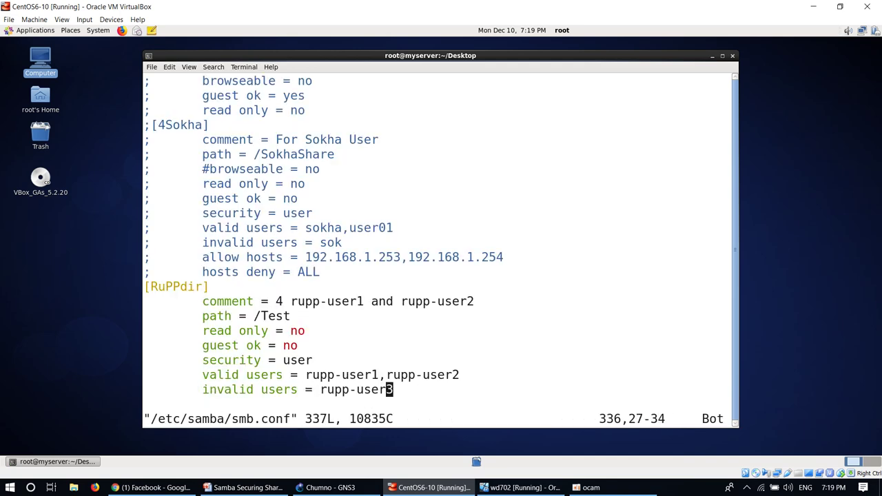
key("i")
key("Right")
key("Return")
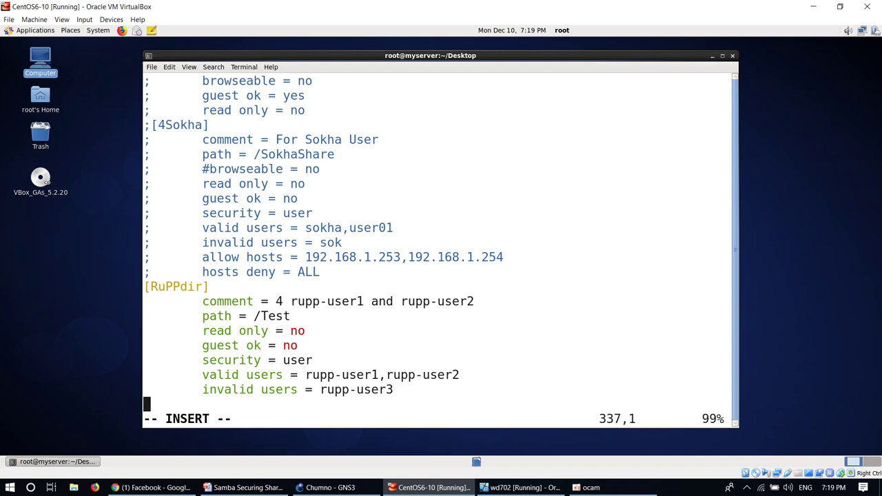
key("Tab")
type("a")
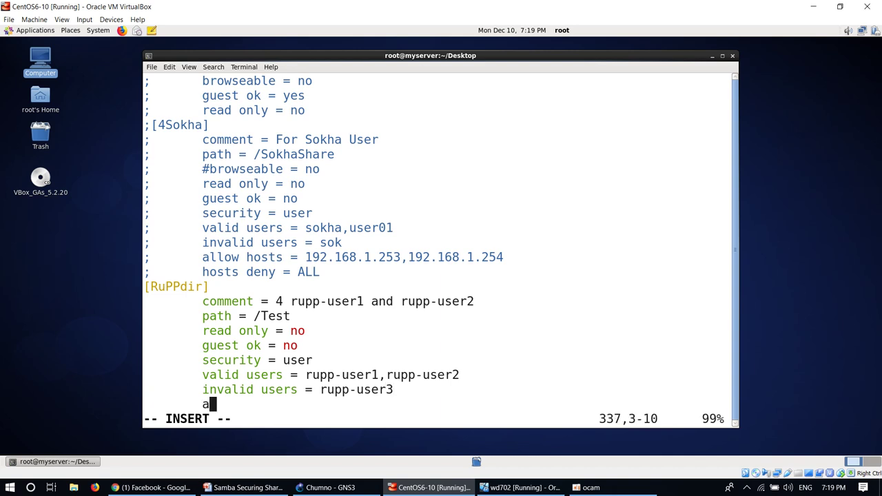
type("llow hos")
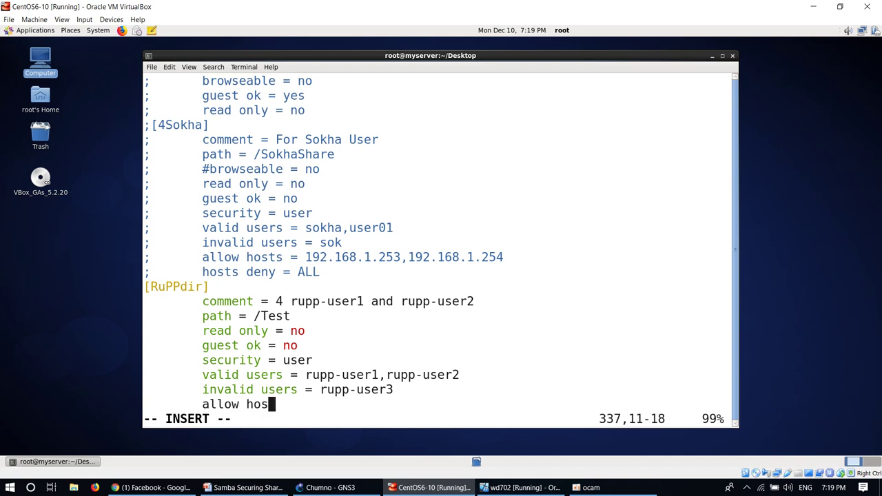
type("ts ")
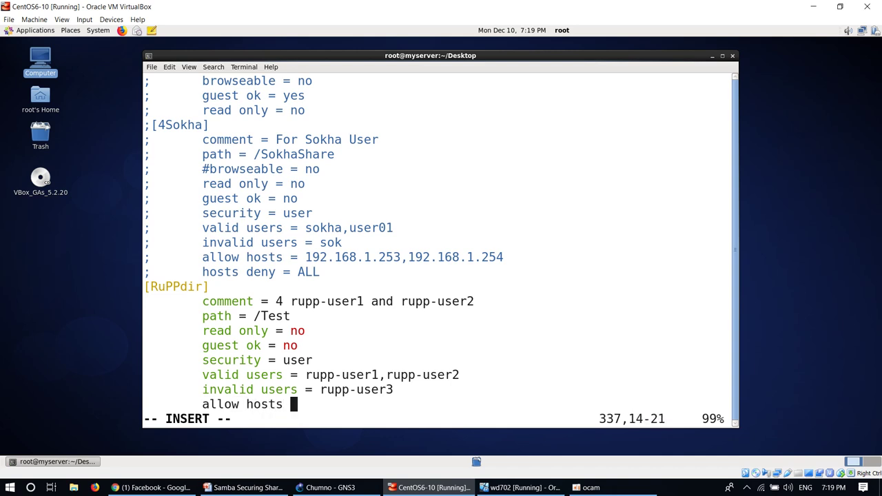
type("= 19")
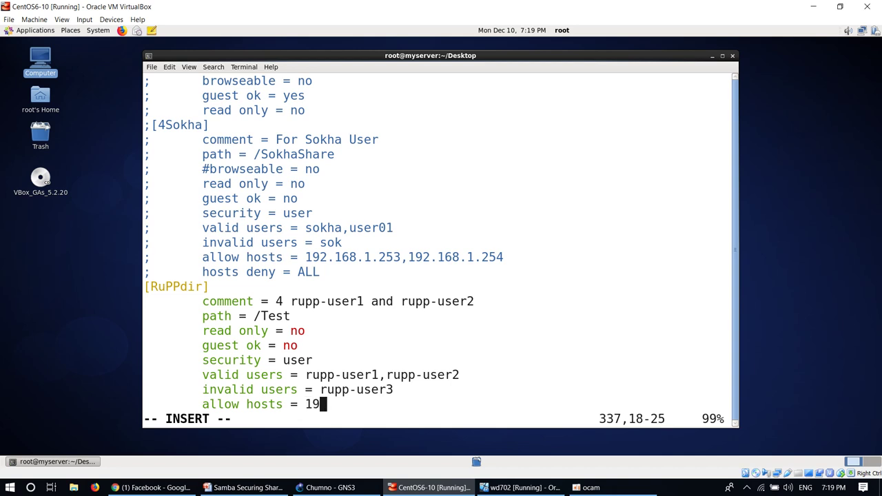
type("2.16")
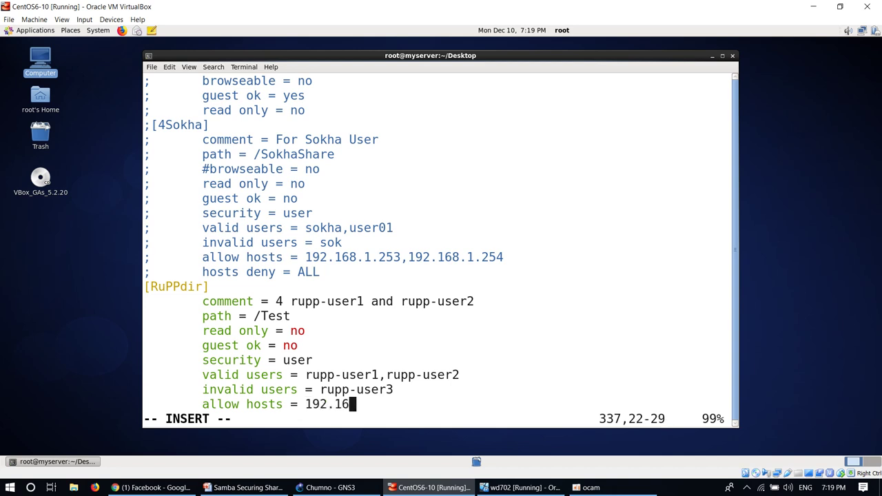
type("8.1.5")
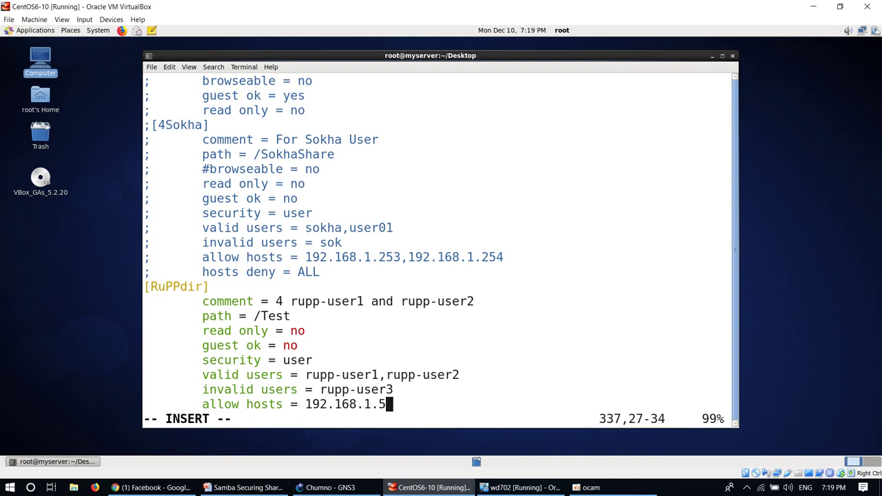
type(",")
type("192")
type(".168.")
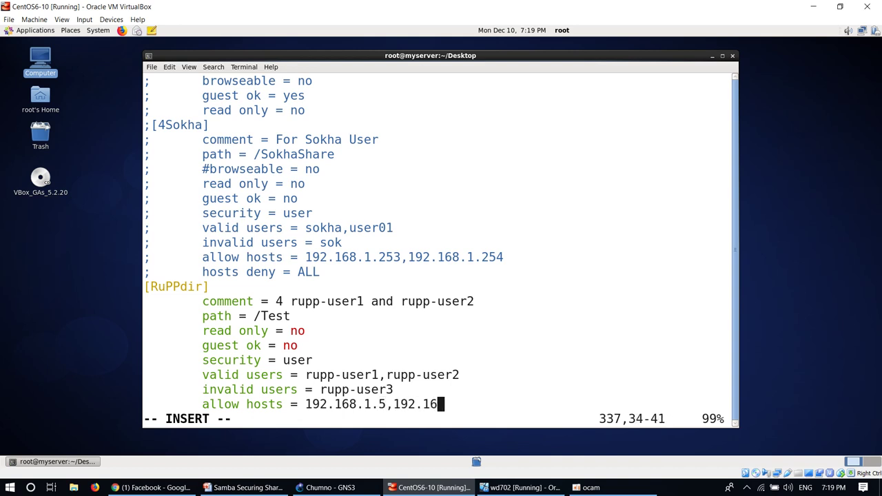
type("1.40")
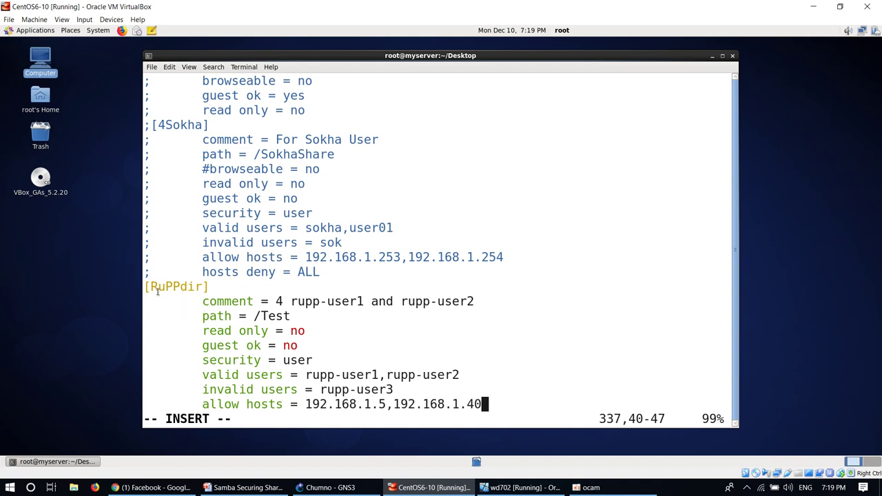
left_click_drag(151, 286, 201, 287)
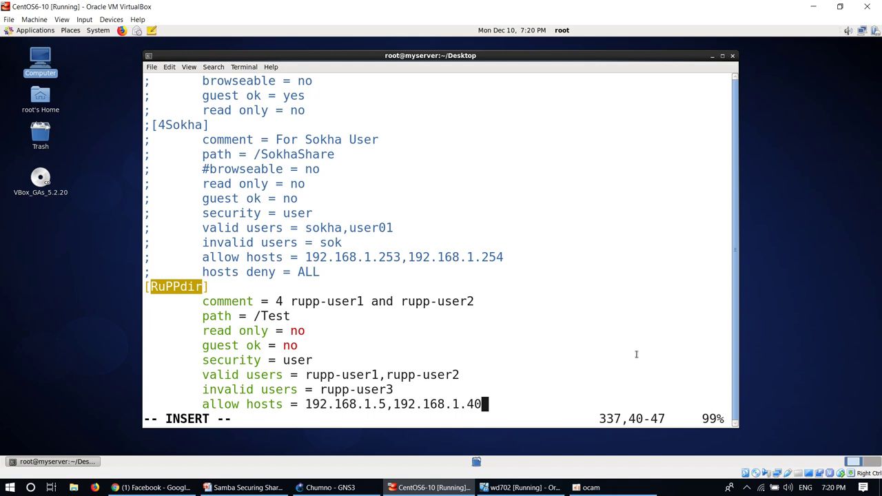
Save smb.conf with :wq and restart the Samba service.
key("Escape")
type(":wq")
key("Return")
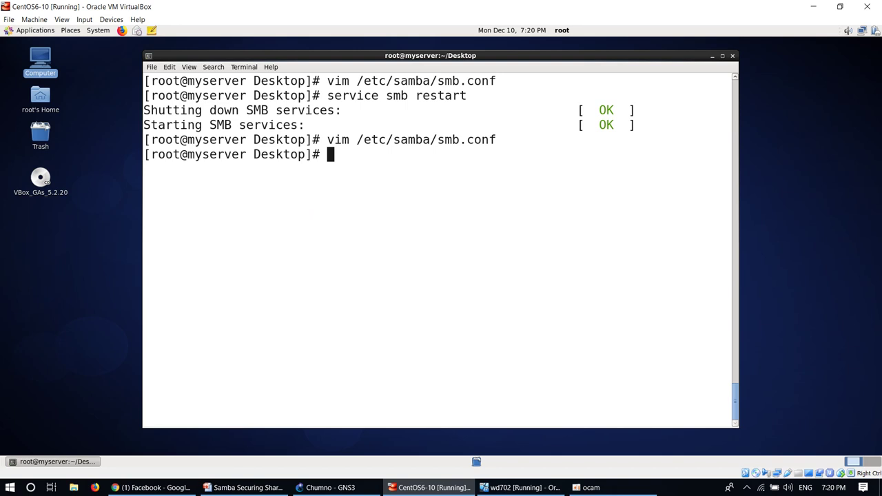
key("Up")
key("Up")
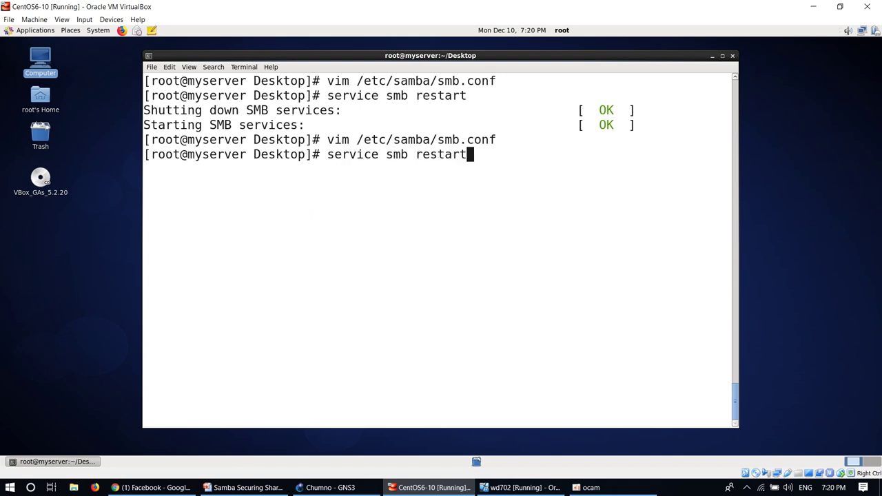
key("Return")
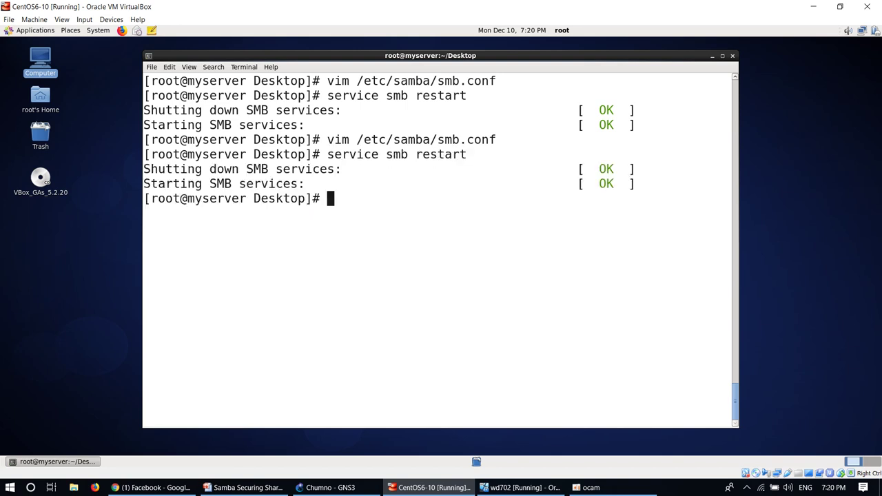
Close the RuPPdir window and view connection details showing IPv4 address 192.168.1.254.
left_click(522, 487)
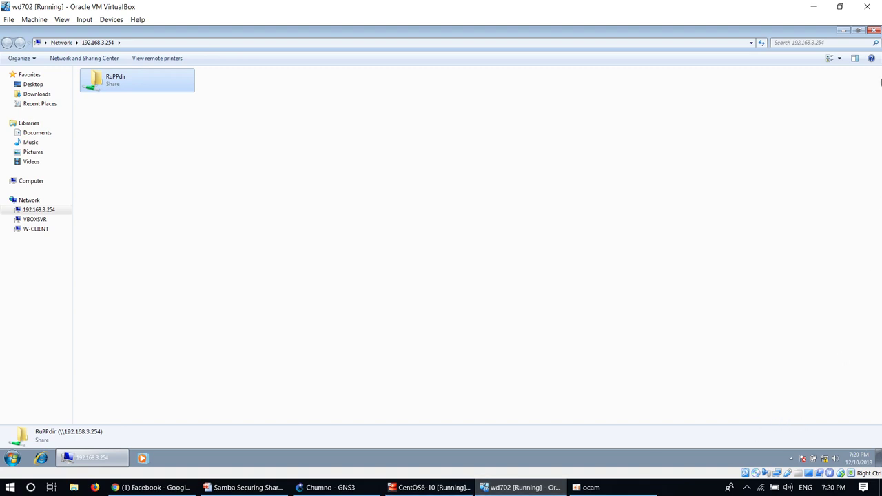
left_click(874, 30)
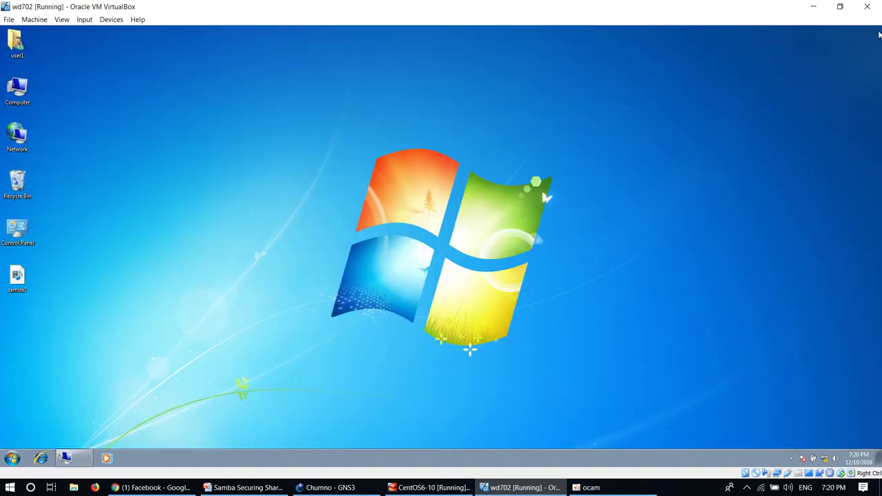
right_click(831, 460)
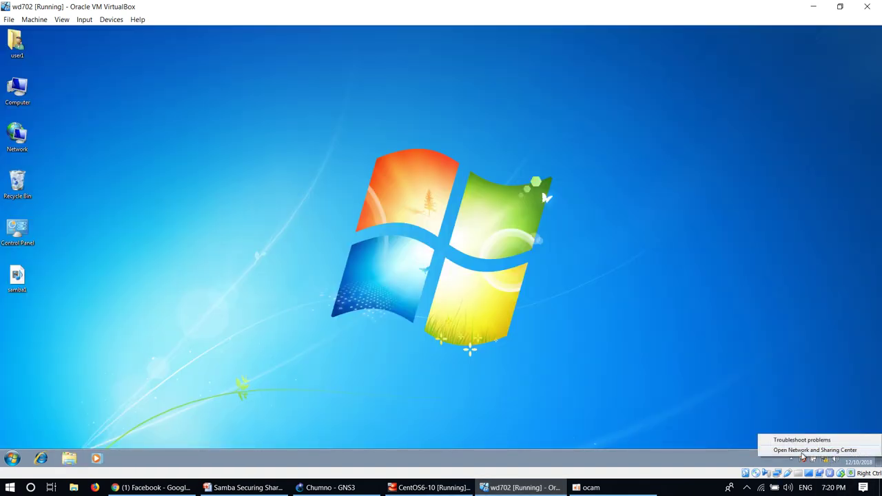
left_click(806, 450)
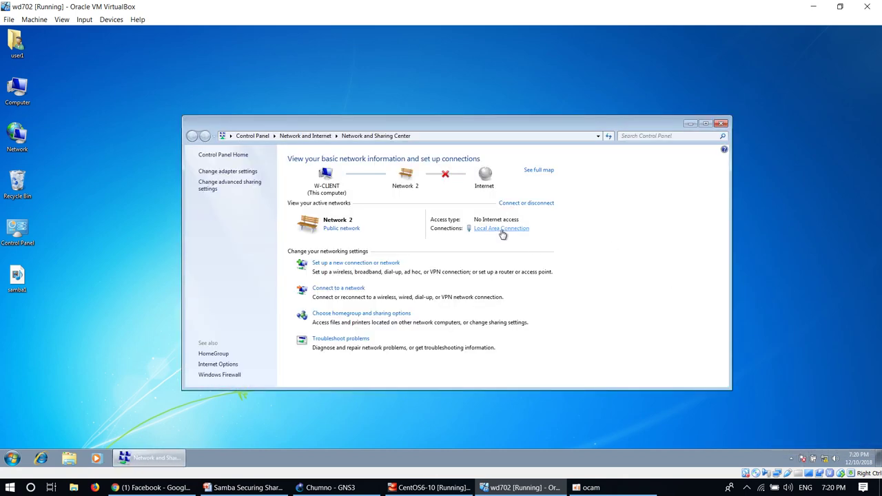
left_click(502, 230)
left_click(394, 239)
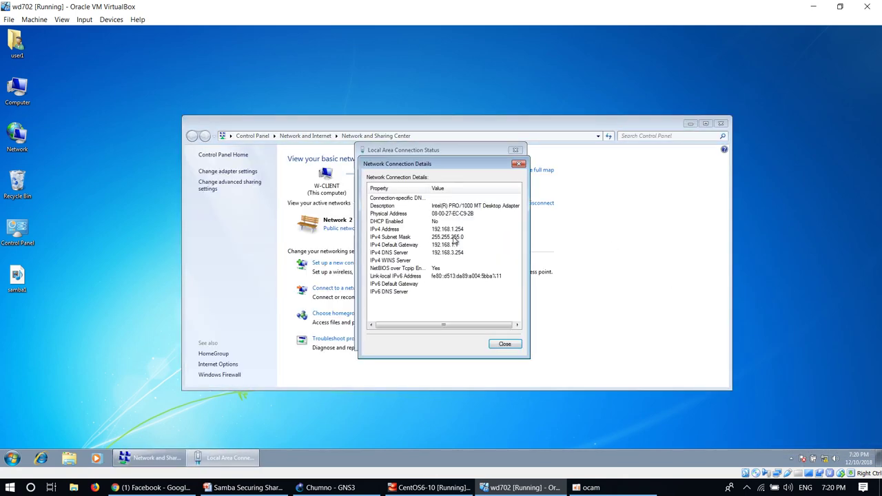
left_click(455, 230)
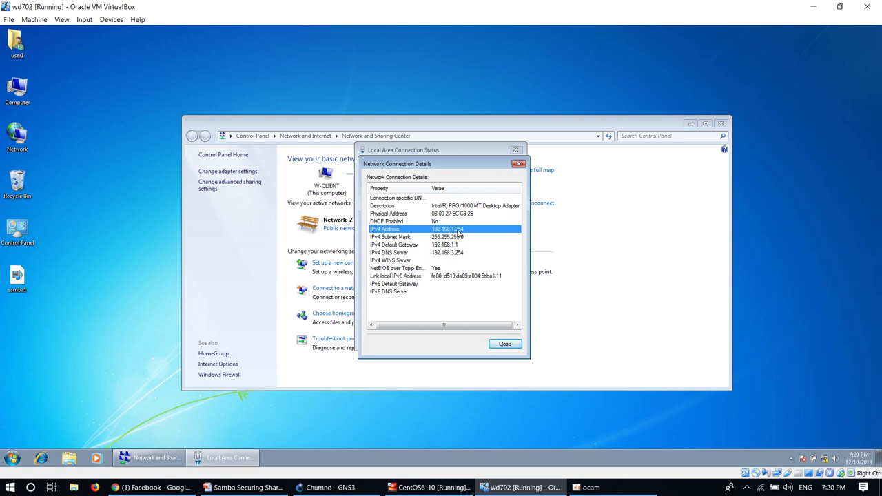
Close the connection details, status and Network and Sharing Center windows.
left_click(505, 344)
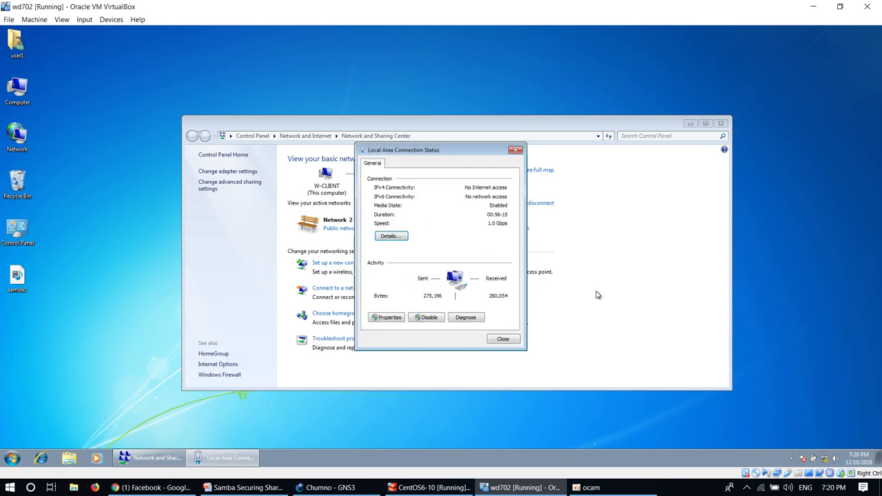
left_click(504, 338)
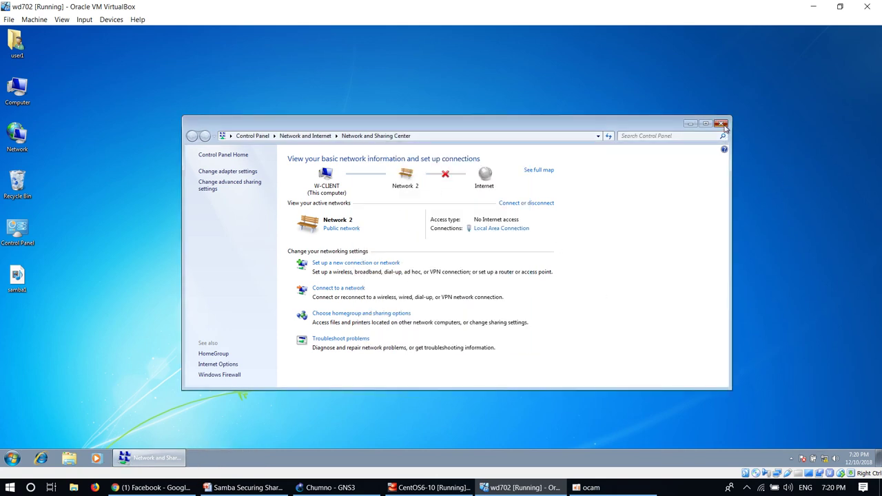
left_click(721, 125)
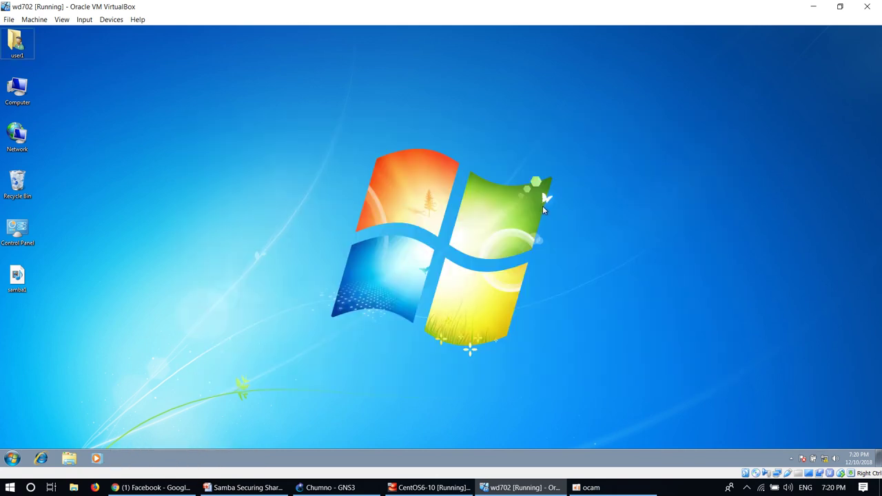
key("super+r")
Open RuPPdir on 192.168.3.254 and submit the share user's name and password.
left_click(78, 430)
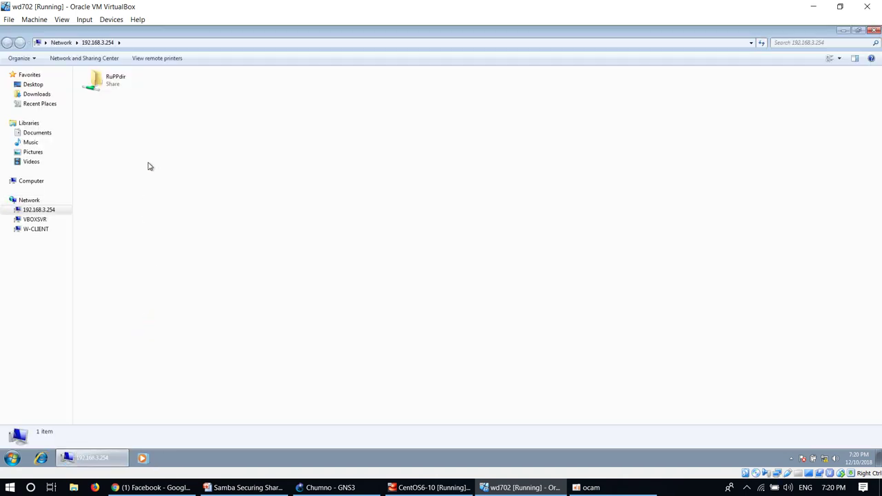
double_click(109, 79)
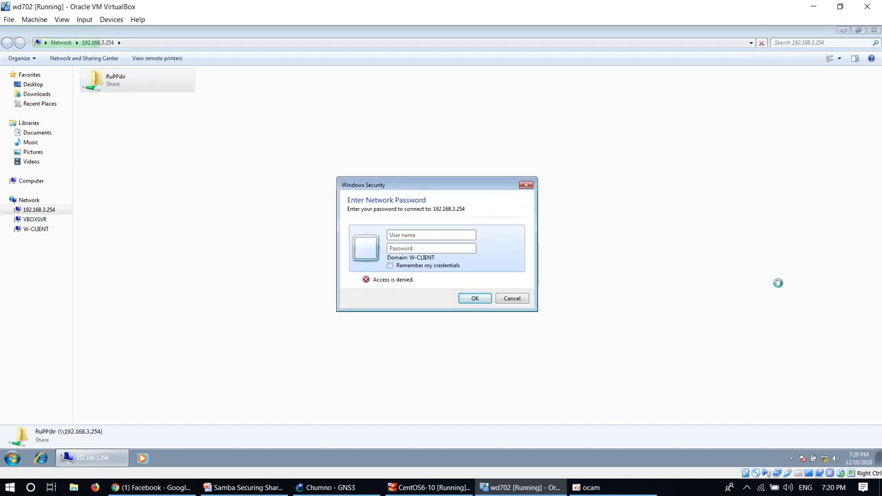
type("r")
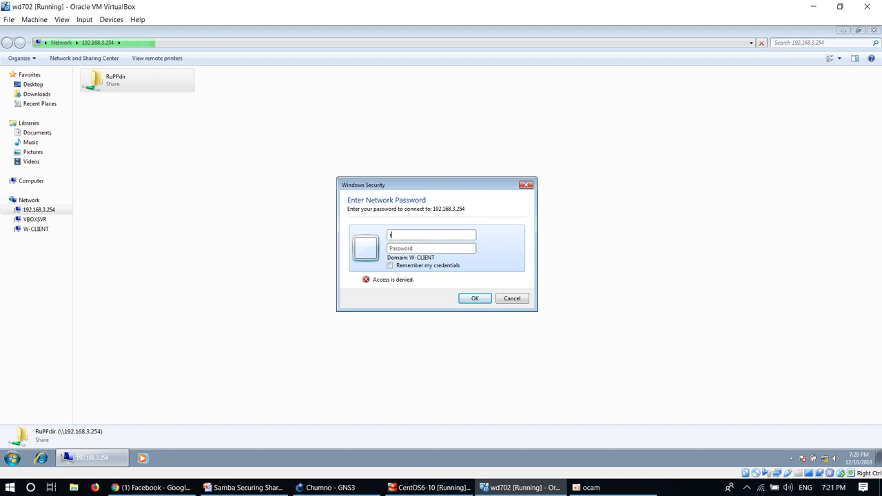
type("upp-user1")
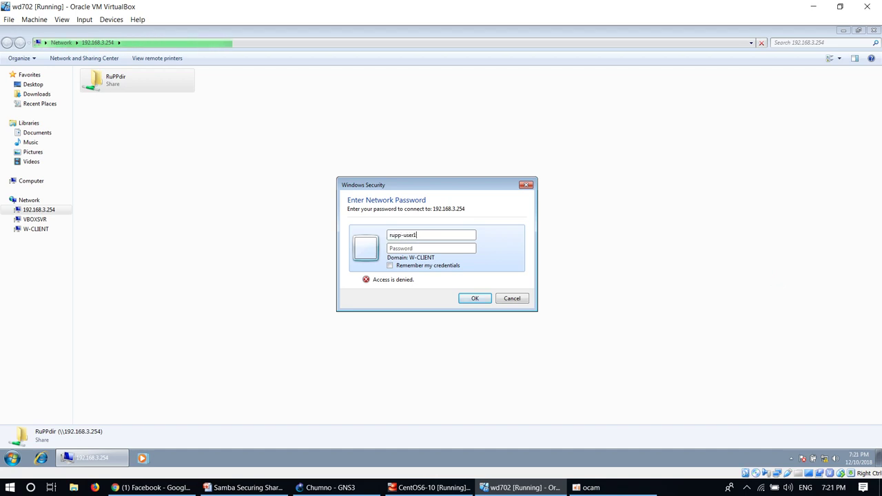
left_click(431, 248)
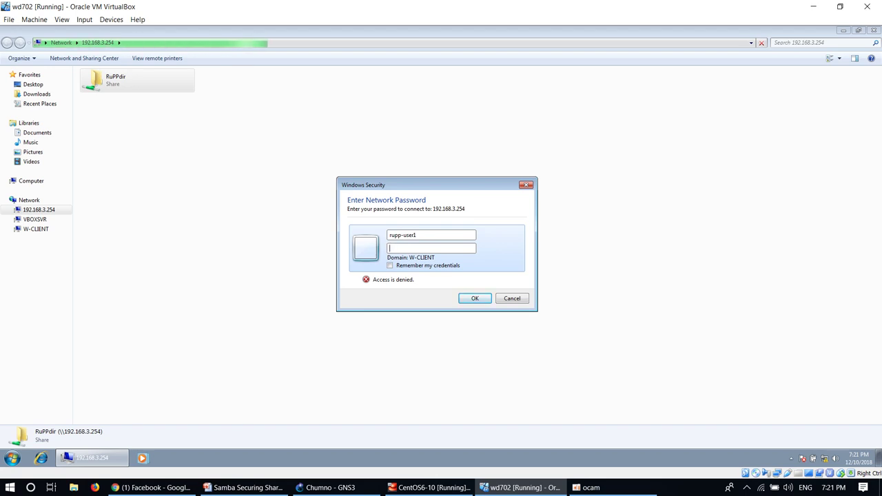
type("•••••")
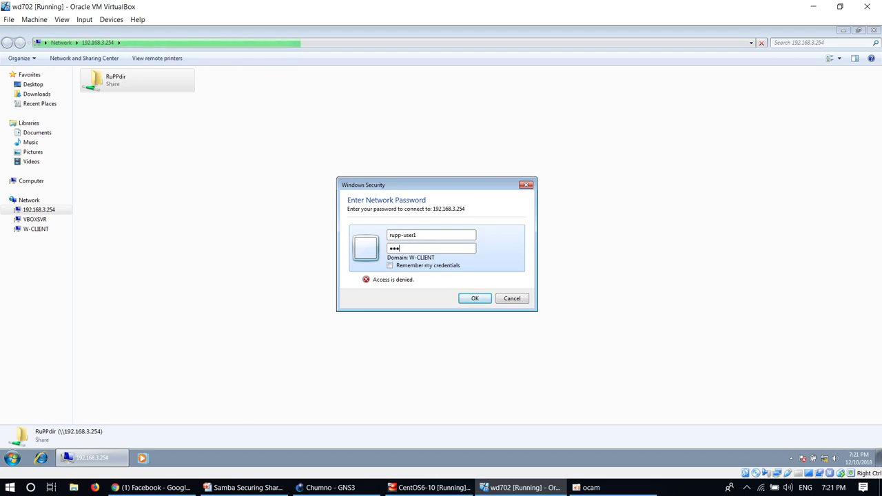
key("Return")
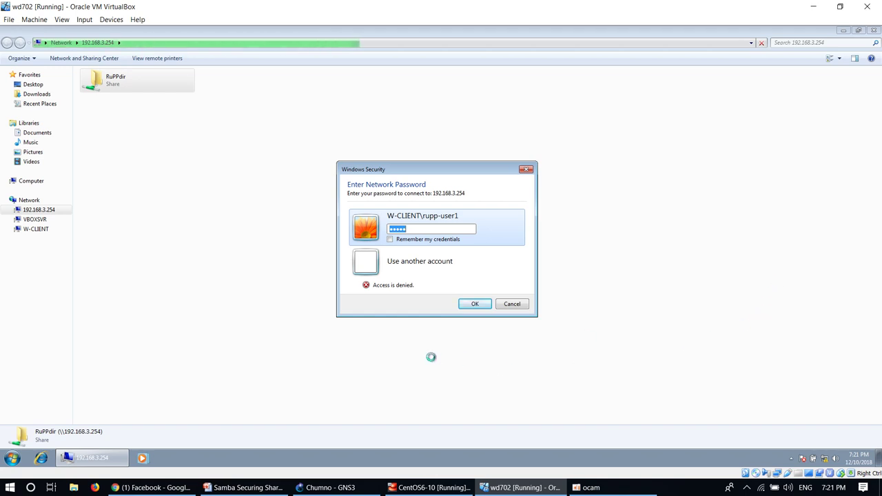
Retry the credentials twice, then cancel the access-denied login prompt.
left_click(475, 304)
left_click(480, 306)
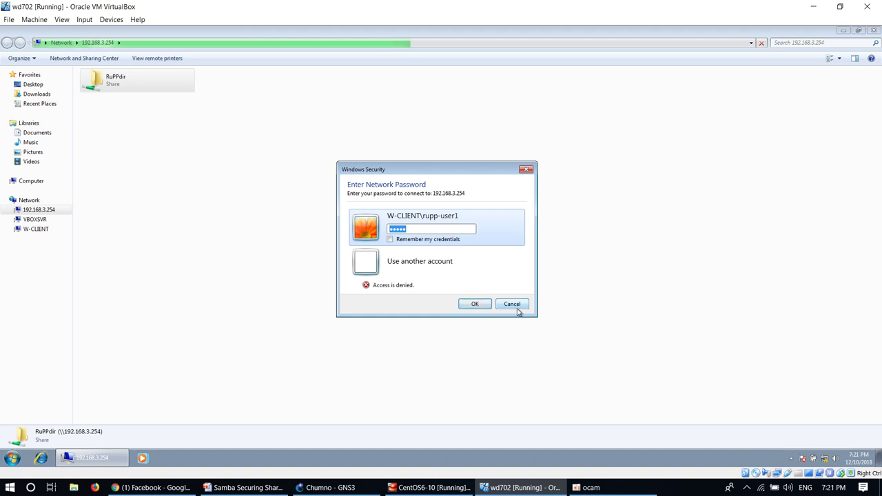
left_click(516, 308)
Close the network folder window, lock the Windows session, and sign back in.
left_click(874, 30)
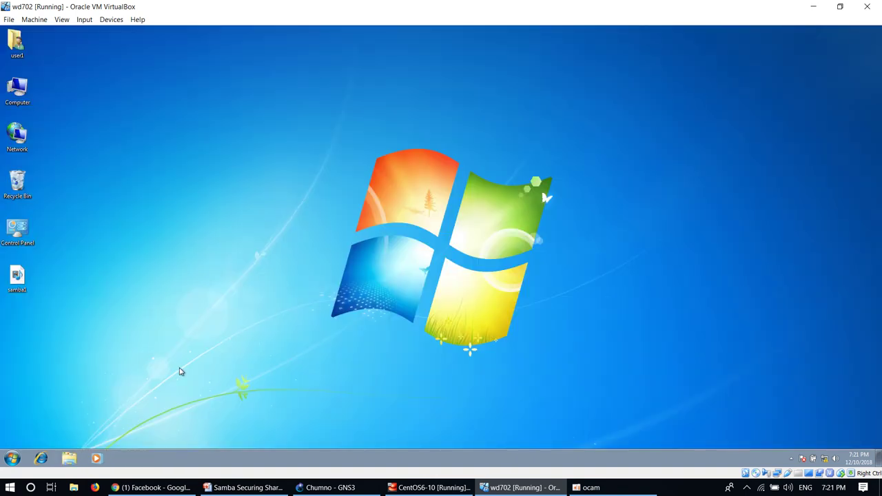
left_click(12, 458)
mouse_move(166, 436)
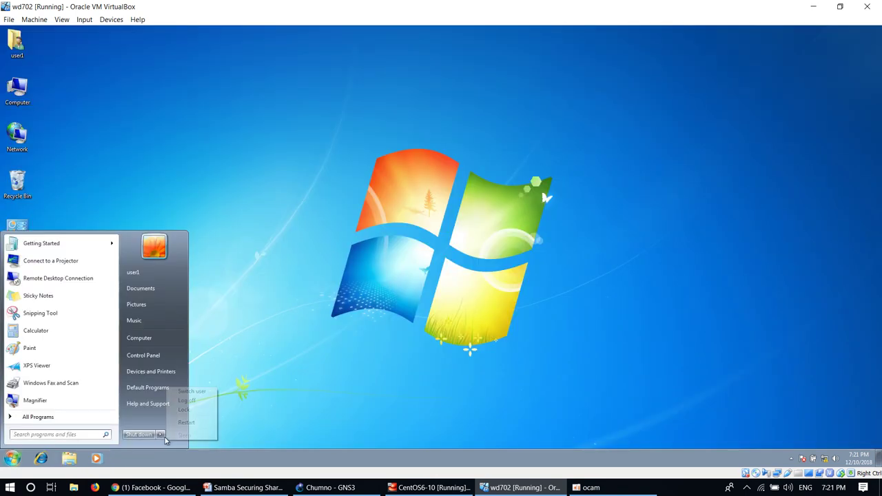
left_click(184, 411)
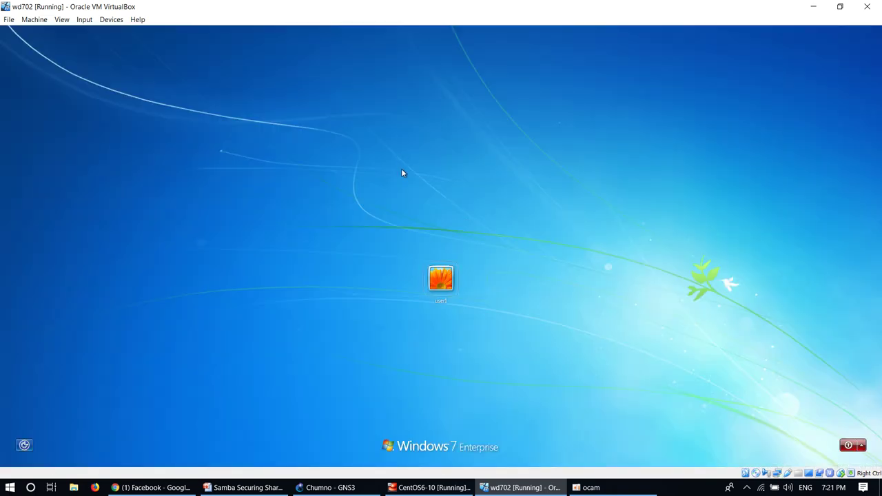
left_click(441, 278)
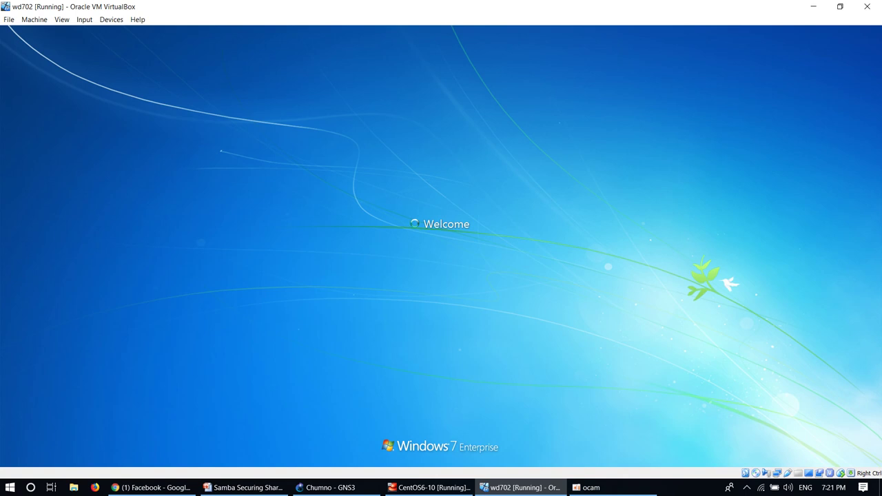
Reopen \\192.168.3.254, retry RuPPdir with the share user's credentials, and cancel when denied.
key("super+r")
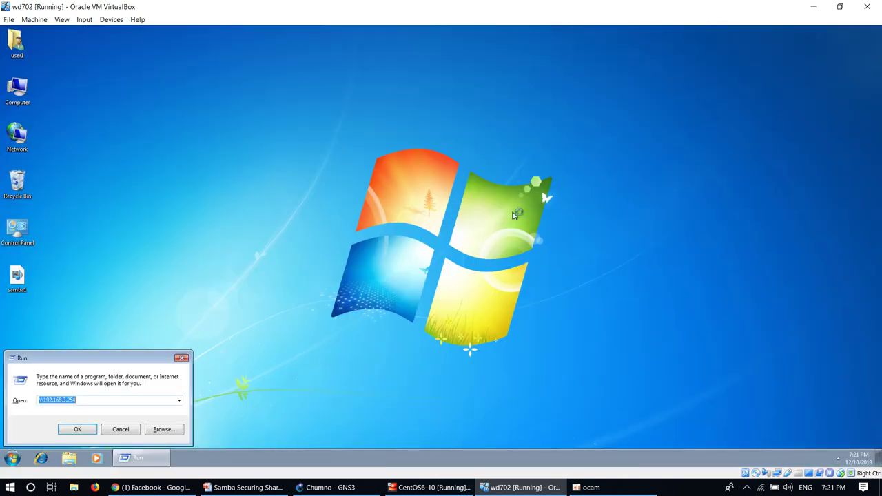
left_click(83, 430)
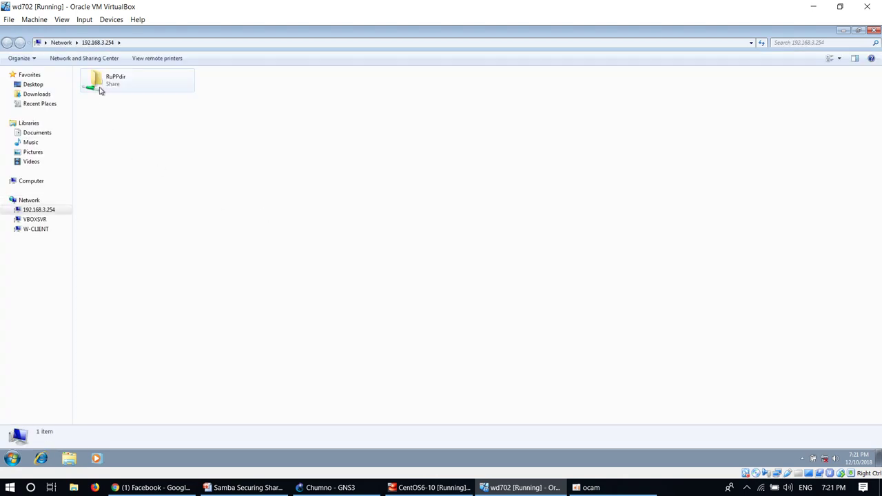
double_click(99, 86)
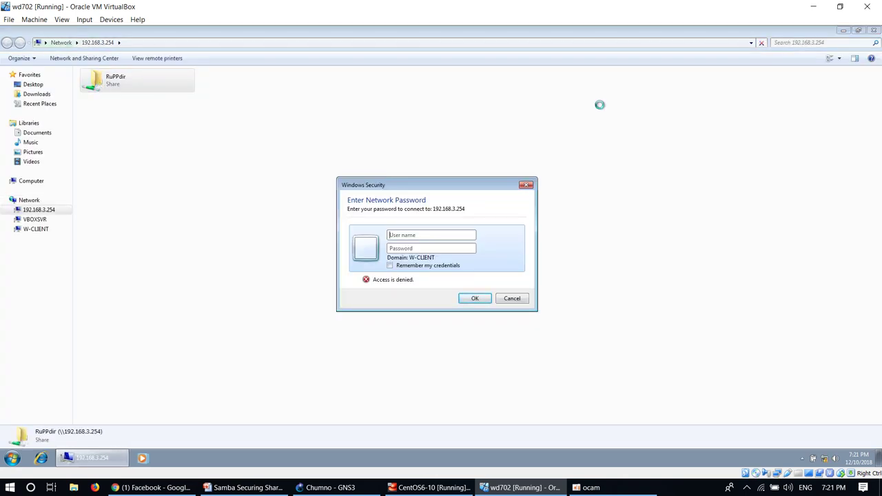
type("ru")
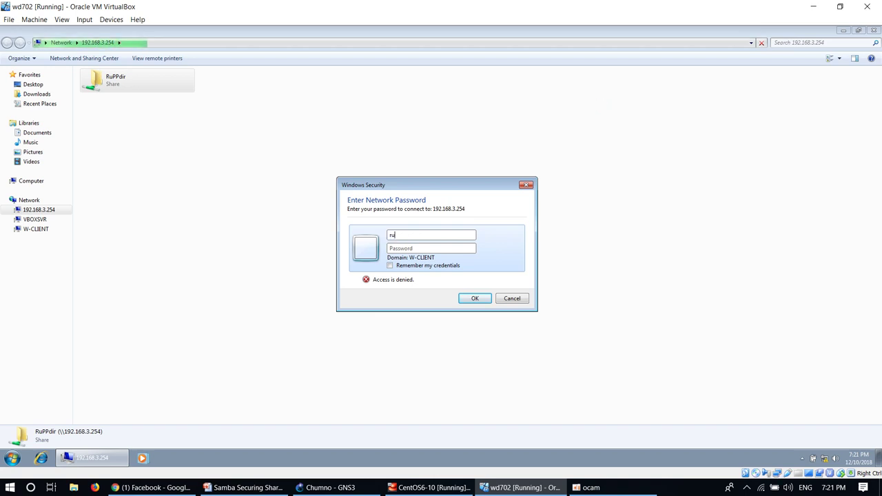
type("pp-user1")
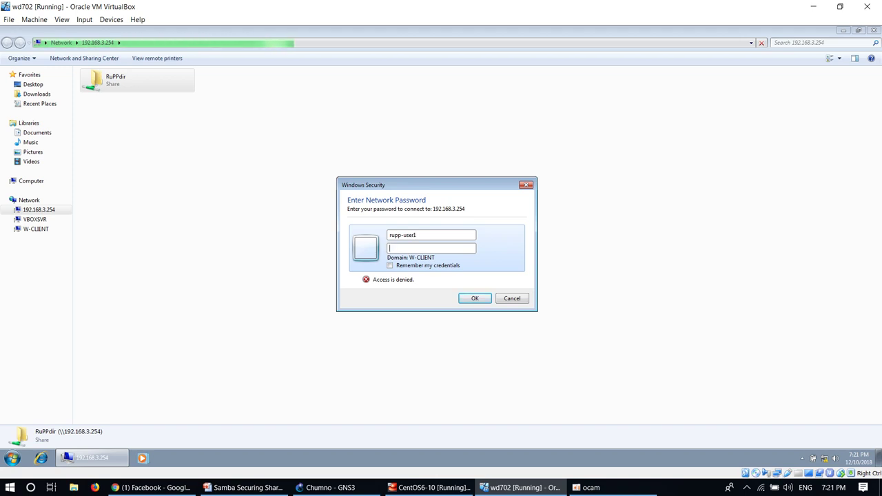
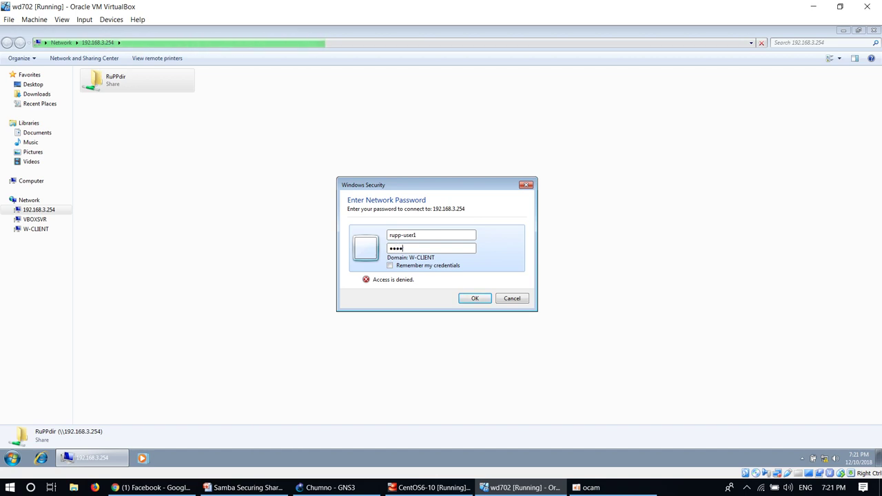
left_click(474, 299)
left_click(475, 305)
left_click(512, 304)
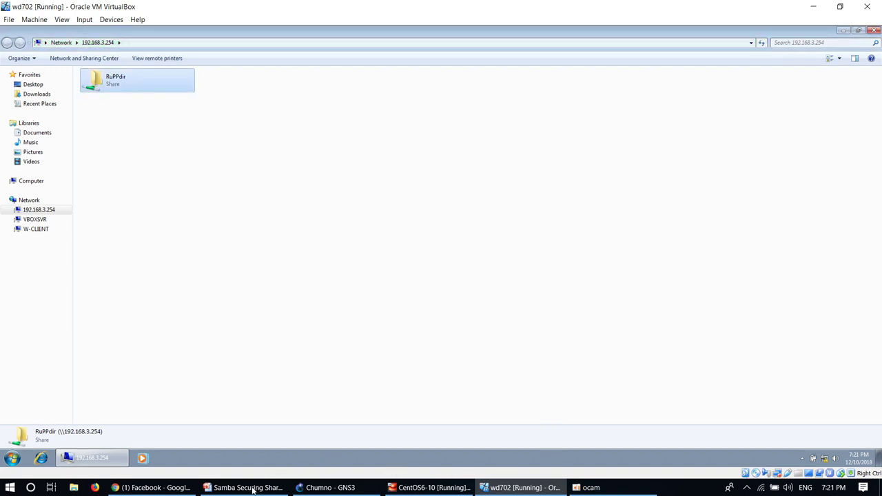
Change the client's static IPv4 address to 192.168.1.5 in IPv4 Properties.
right_click(829, 464)
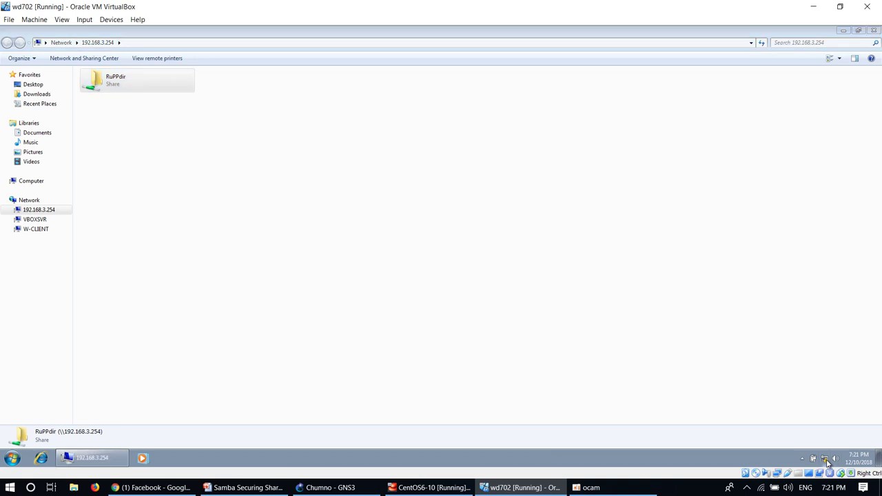
left_click(811, 454)
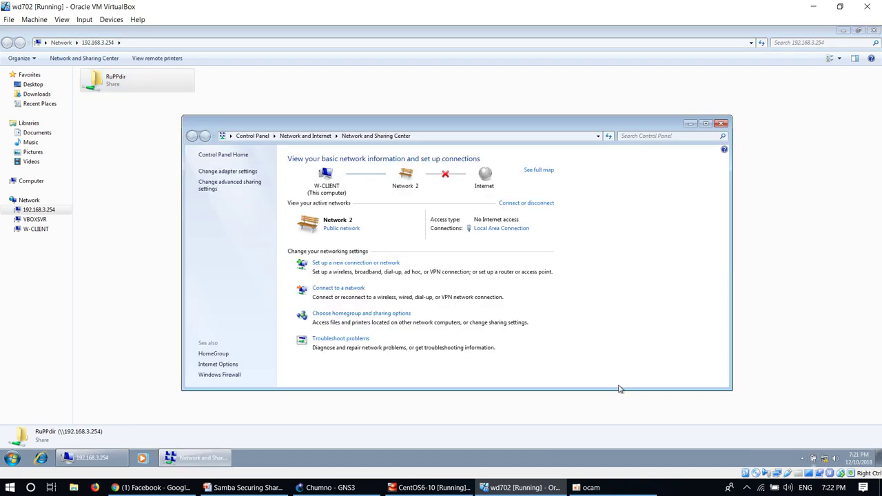
left_click(510, 232)
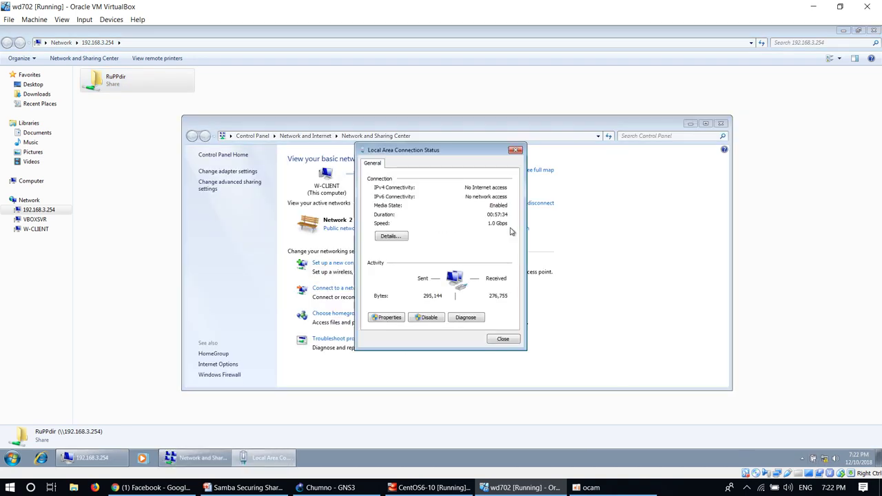
left_click(388, 319)
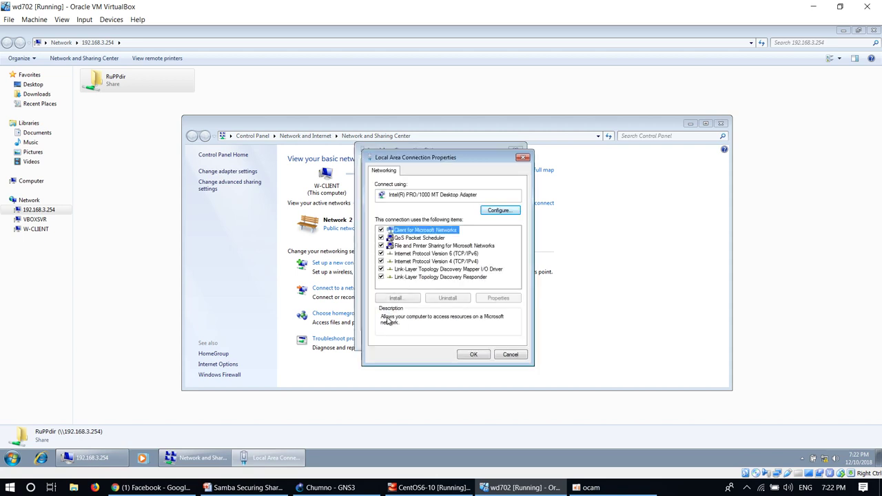
left_click(462, 262)
left_click(499, 298)
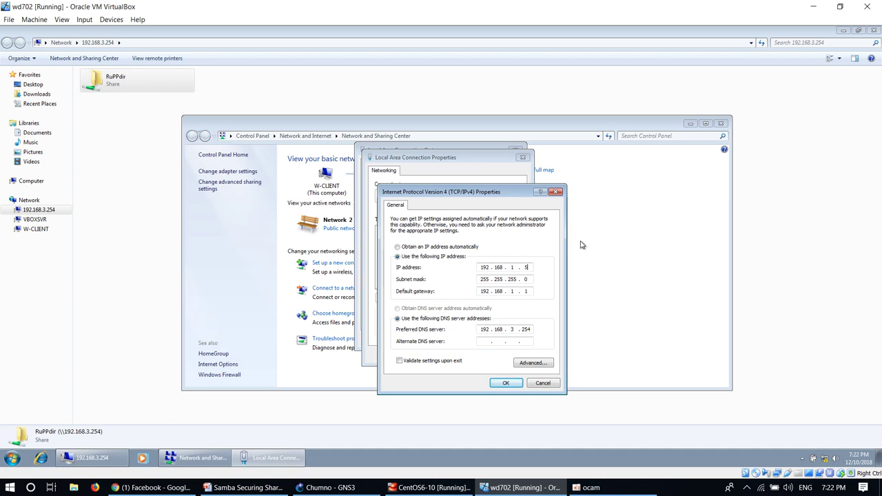
left_click(507, 383)
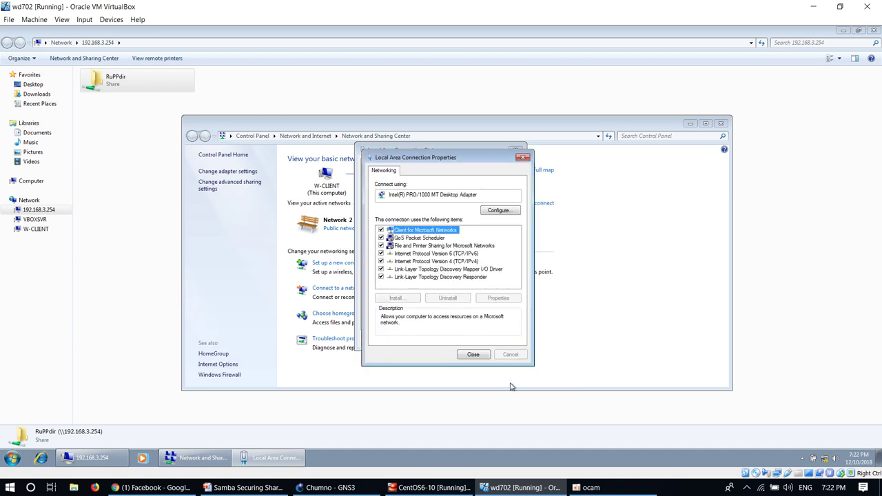
Close the connection properties, status and Network and Sharing Center windows.
left_click(475, 355)
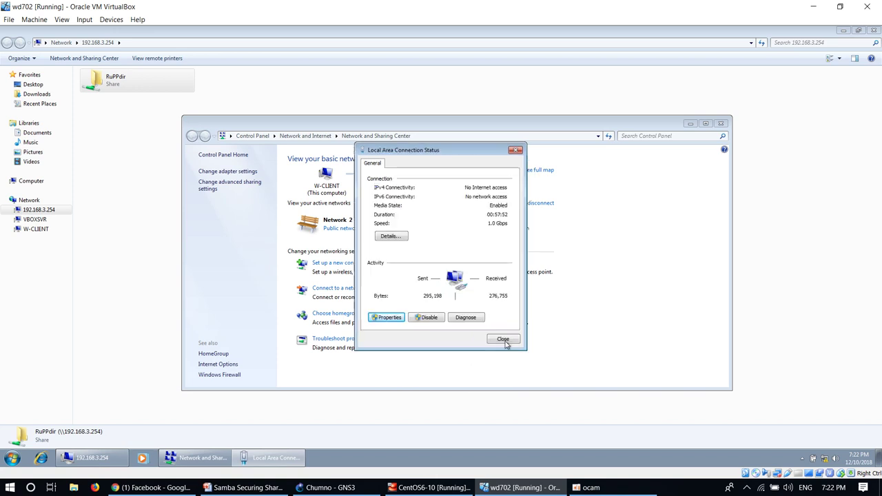
left_click(504, 339)
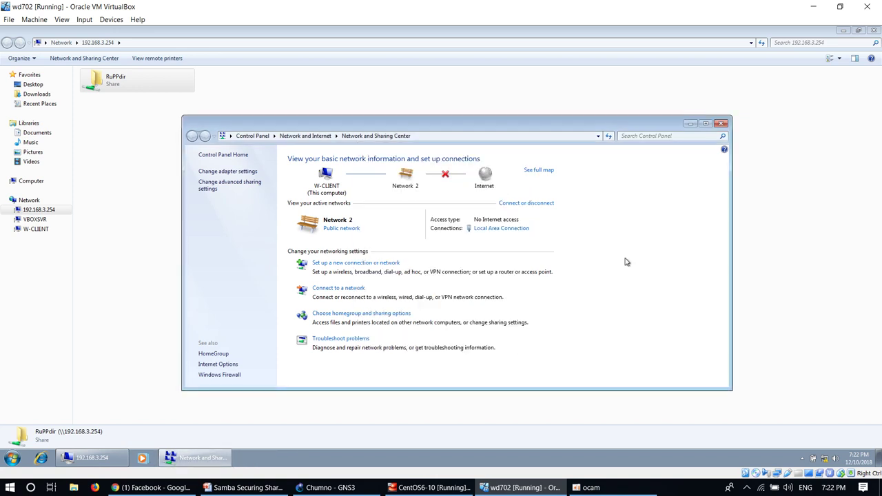
left_click(721, 123)
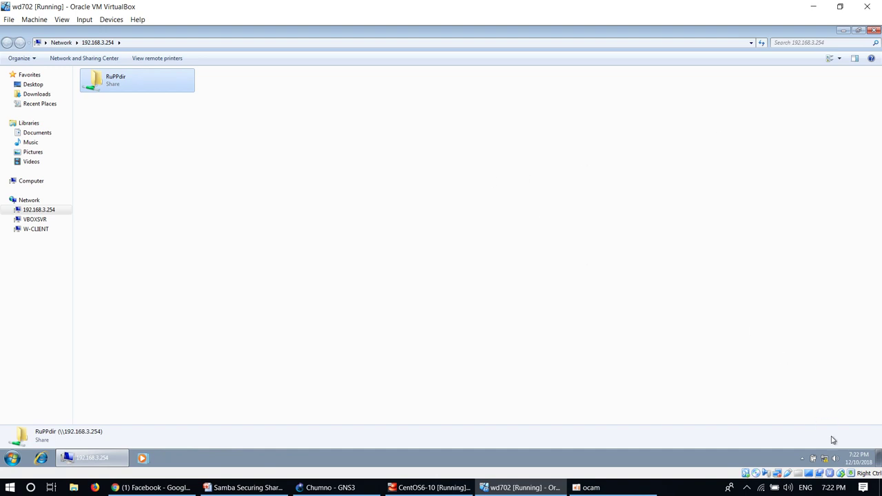
Open RuPPdir as the permitted share user, listing FromRUPP-USER1, FromRUPP-User2, Samba and samba1.
double_click(122, 89)
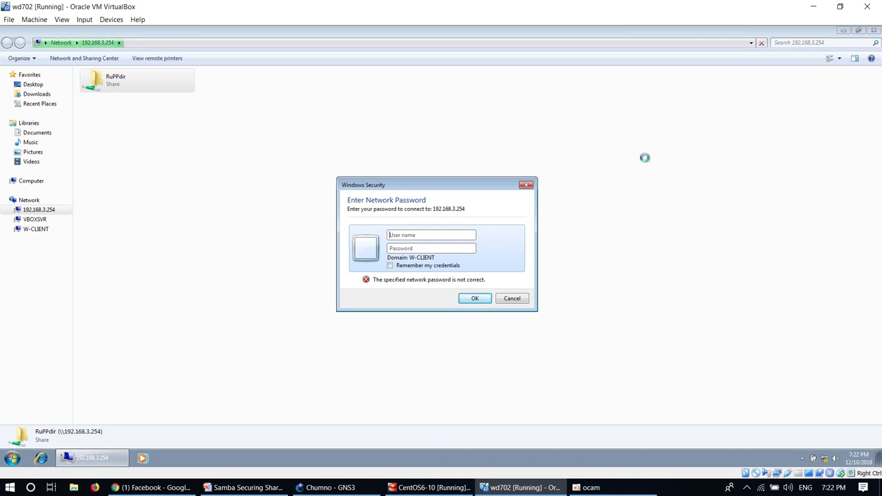
type("rupp-user1")
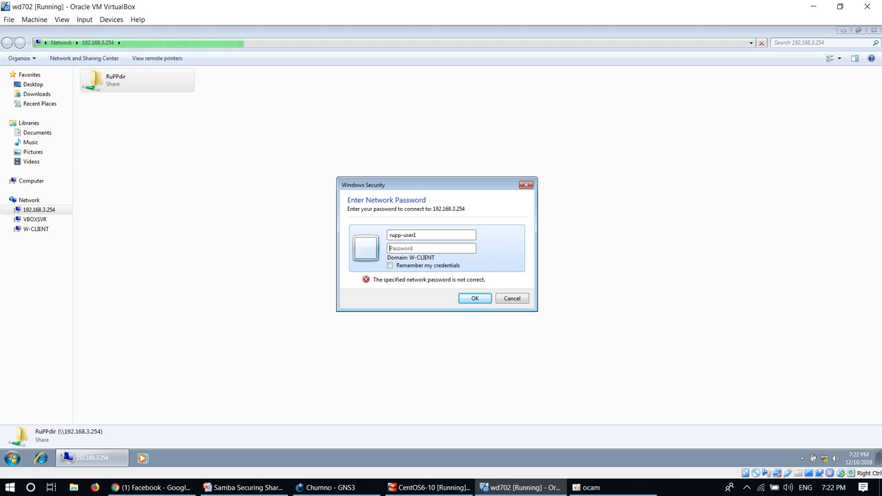
left_click(431, 248)
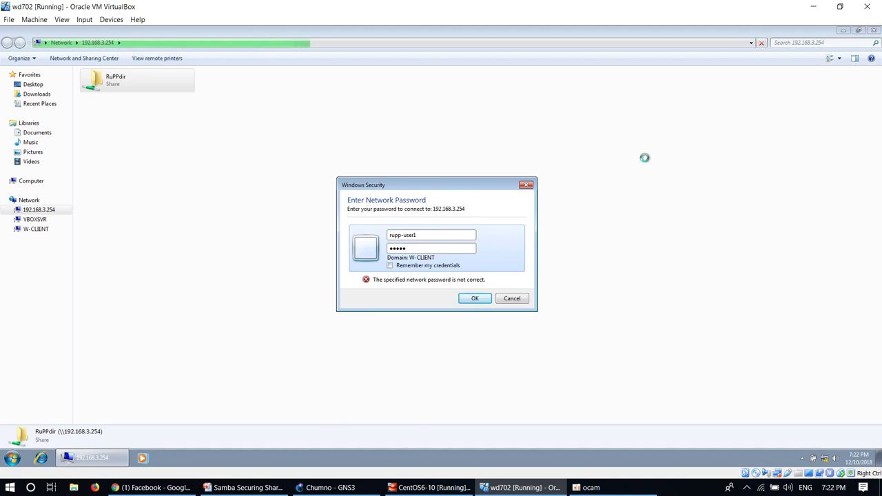
key("Return")
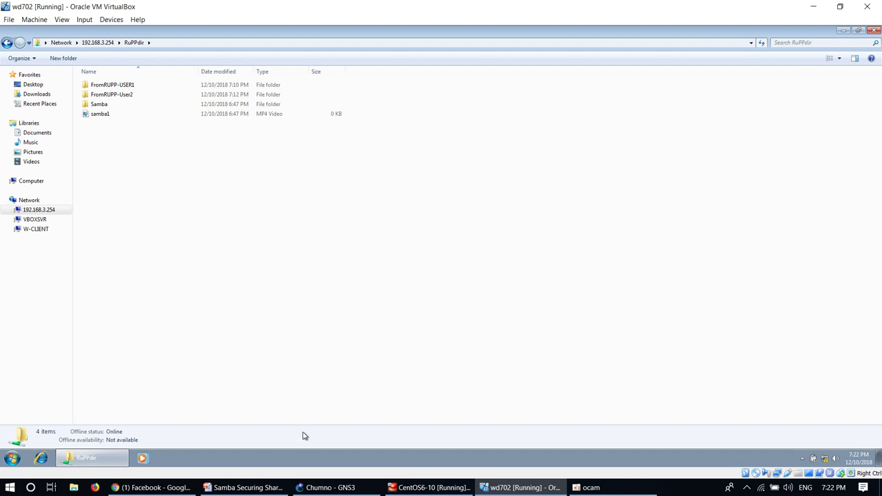
left_click(264, 484)
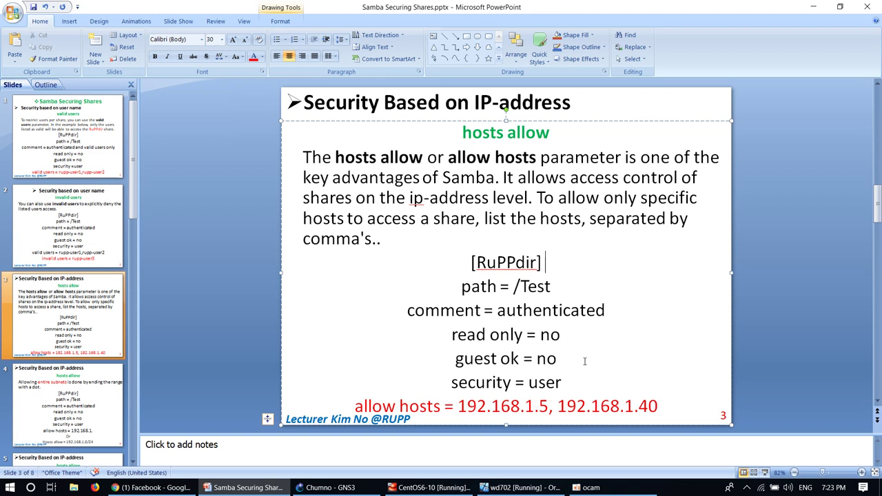
Return to the Windows 7 VM and close the RuPPdir folder window.
left_click(537, 489)
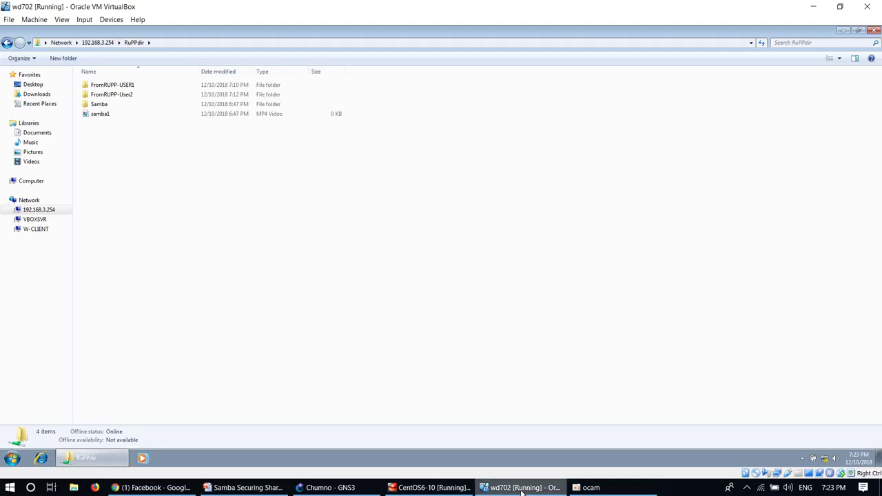
left_click(873, 31)
Change the client's IPv4 address last octet to 254, making it 192.168.1.254.
right_click(826, 460)
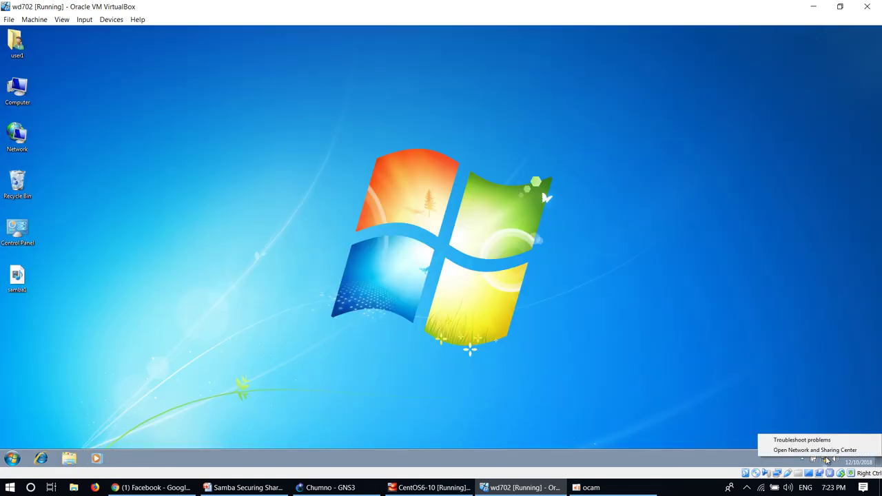
left_click(816, 453)
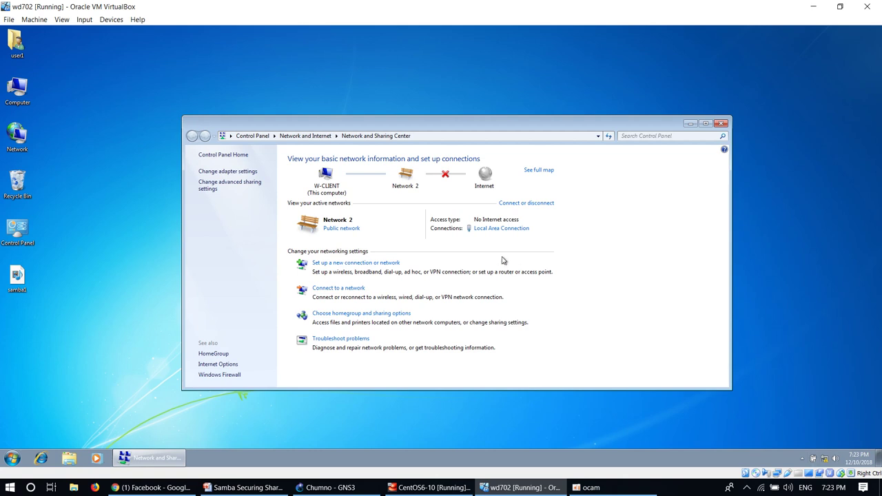
left_click(496, 228)
left_click(390, 318)
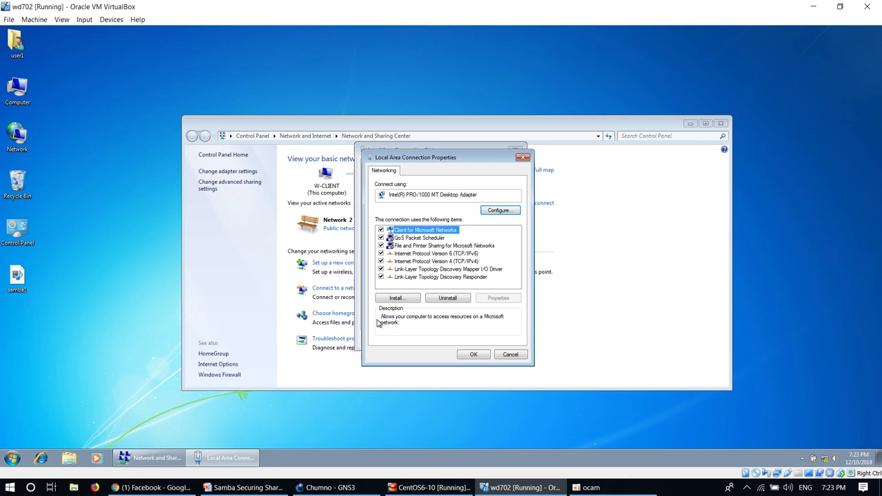
left_click(448, 262)
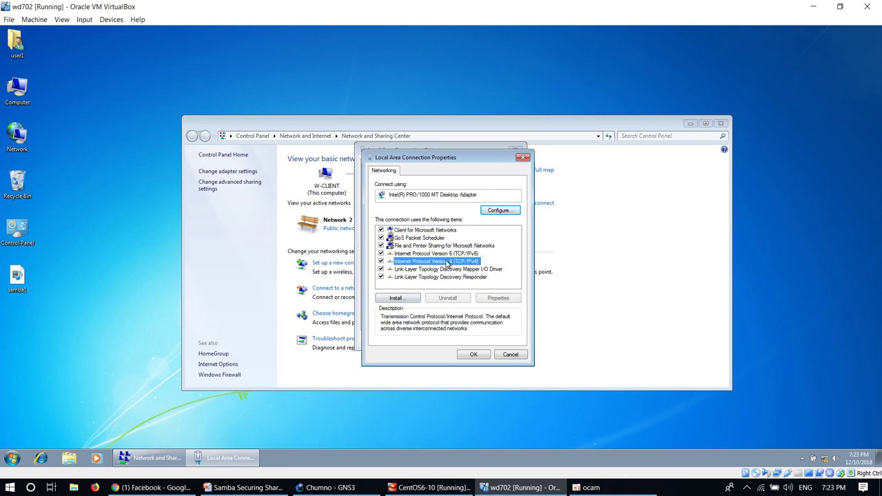
left_click(499, 299)
left_click(533, 267)
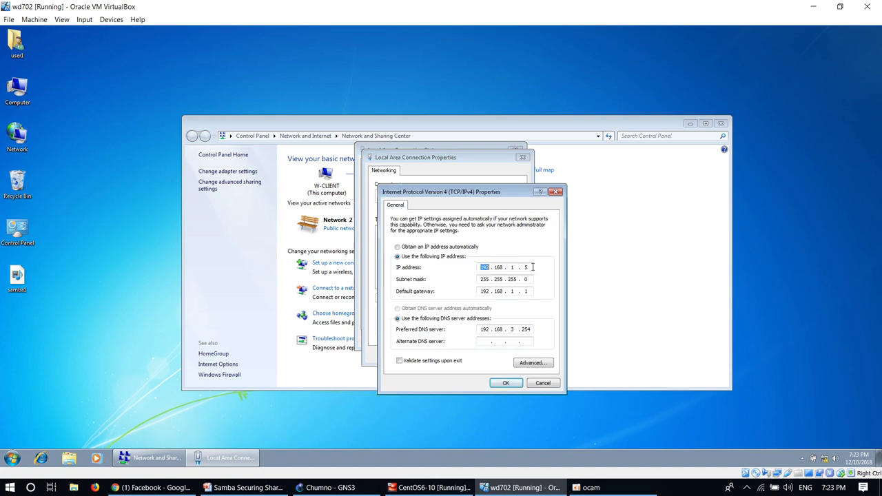
left_click(529, 268)
type("254")
left_click(507, 383)
Close the network windows and reopen the shares on \\192.168.3.254.
left_click(473, 355)
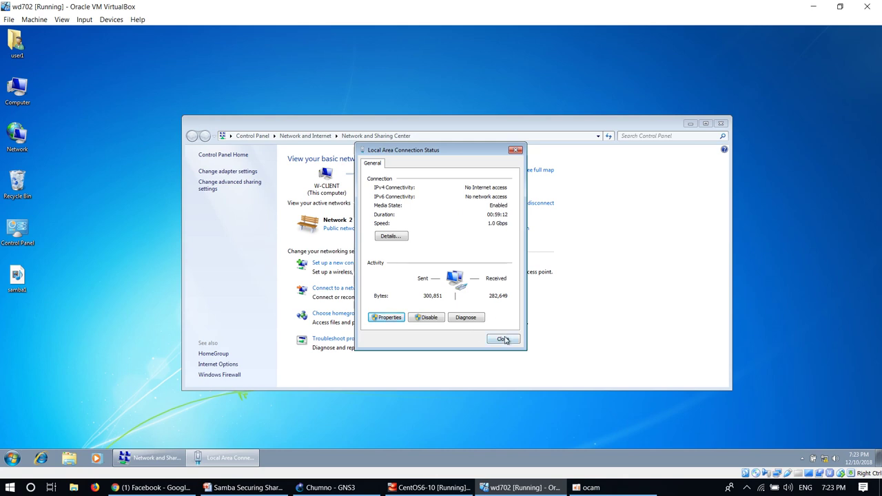
left_click(503, 339)
left_click(721, 124)
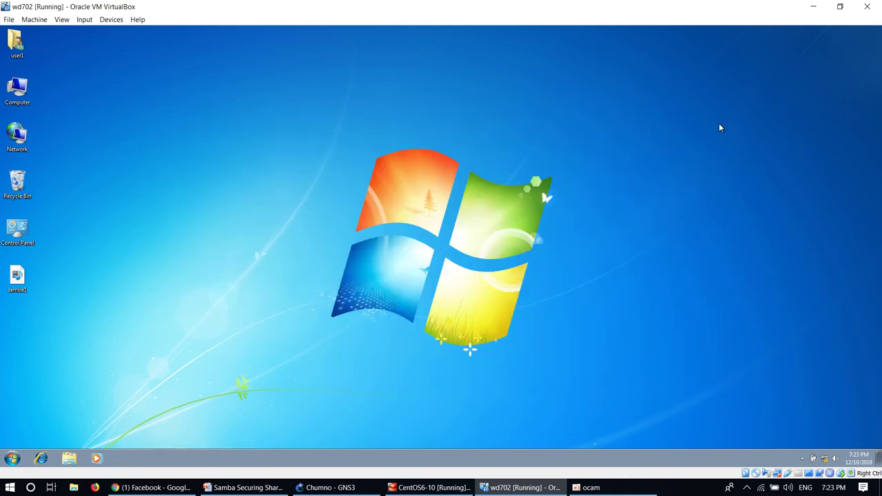
key("super+r")
left_click(82, 432)
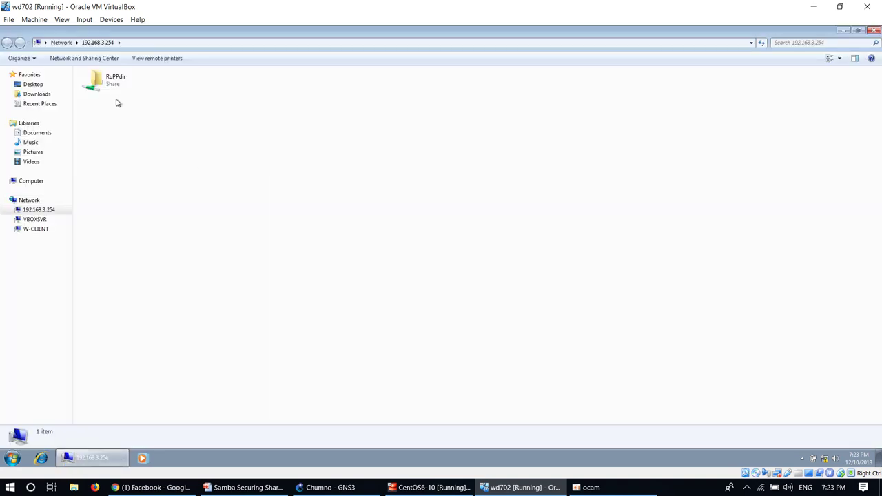
Attempt RuPPdir from 192.168.1.254, dismiss the permission error, and close Explorer.
double_click(102, 91)
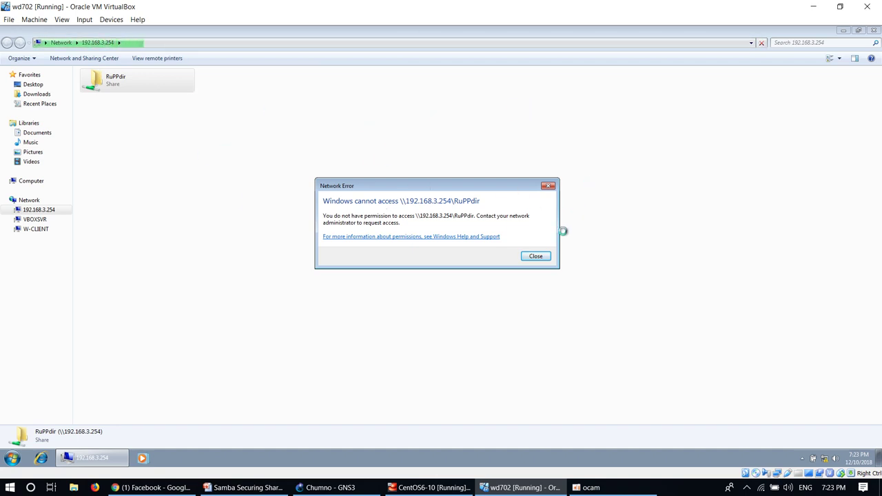
left_click(544, 257)
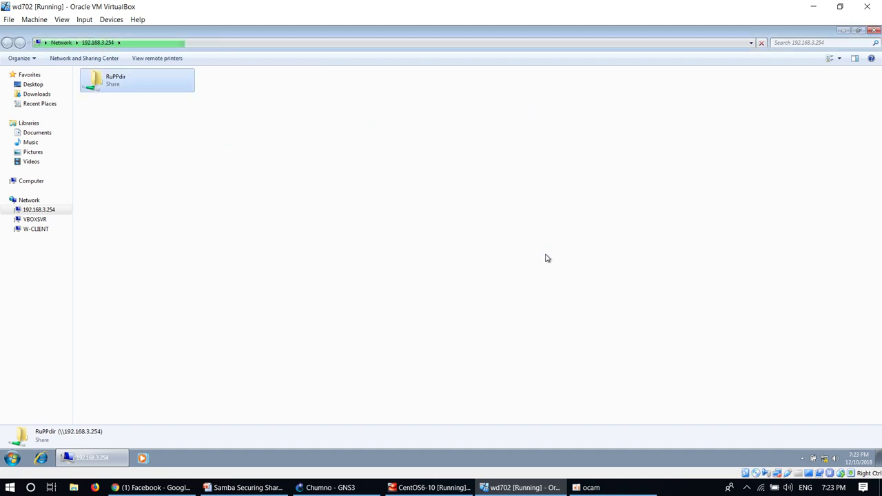
left_click(874, 32)
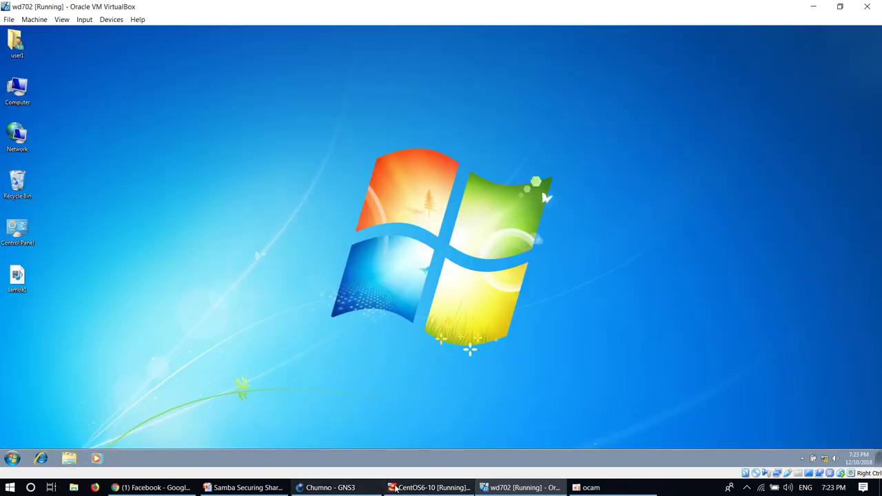
Return to PowerPoint and show slide 4 on allowing entire subnets with hosts allow.
left_click(255, 489)
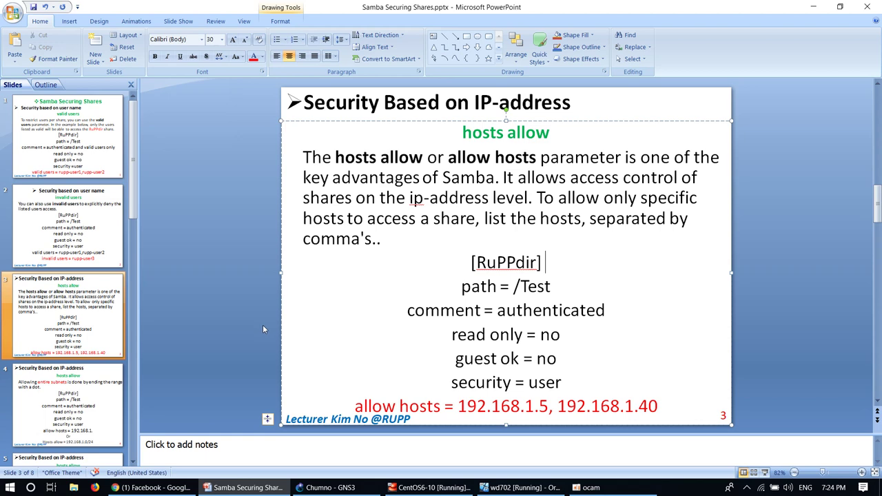
left_click(68, 404)
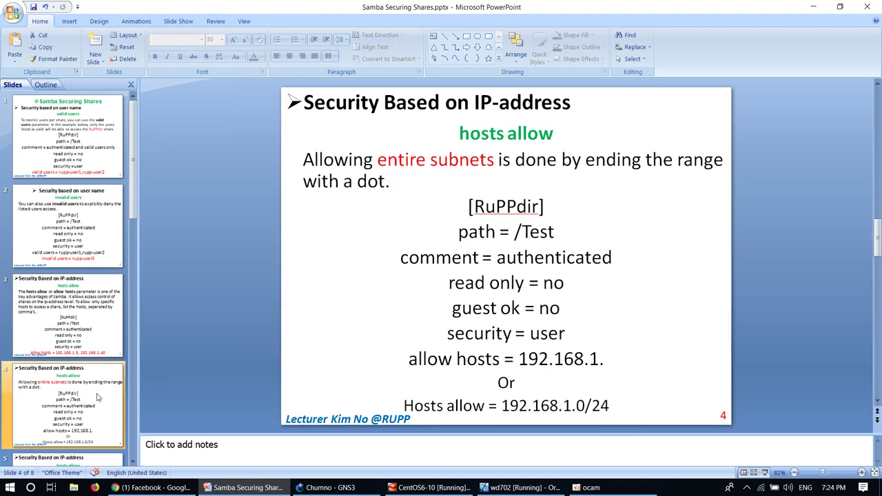
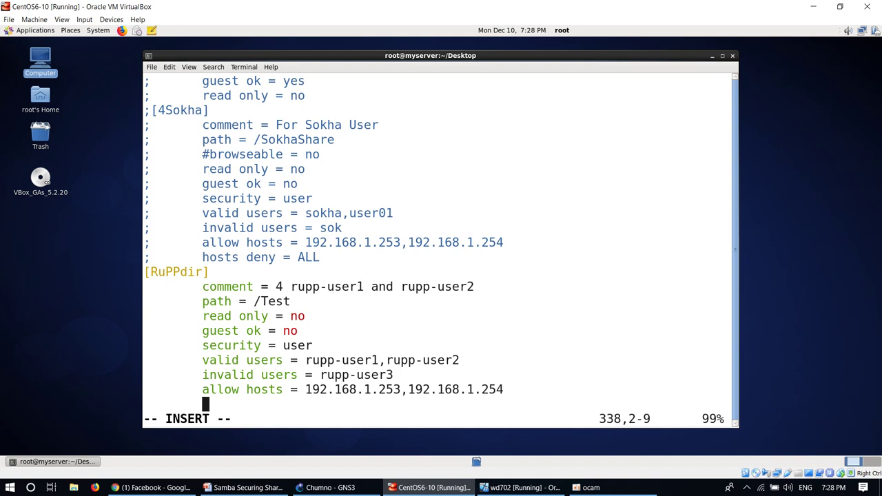
Add 'hosts deny = ALL' under allow hosts, save smb.conf and restart the Samba service.
type("hos")
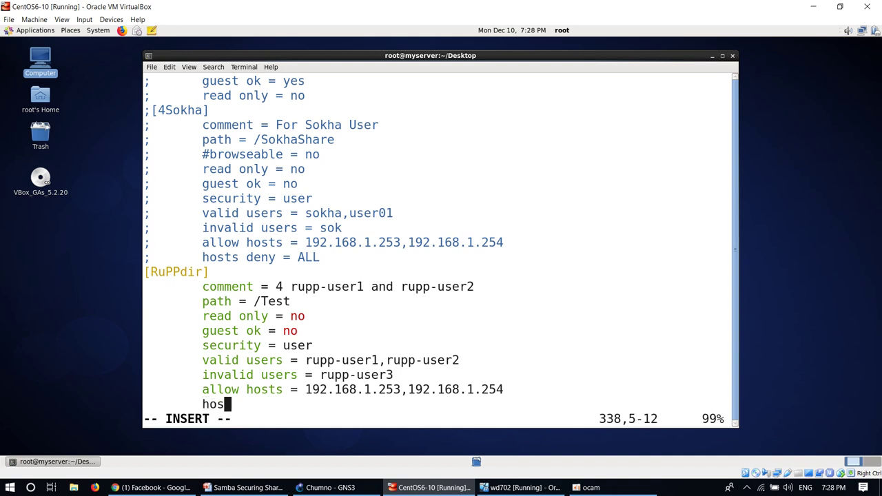
type("ts de")
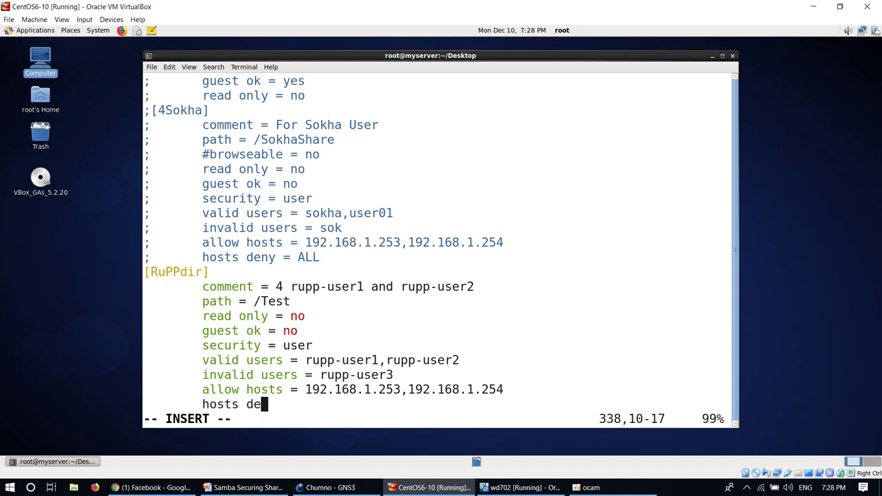
type("ny = ")
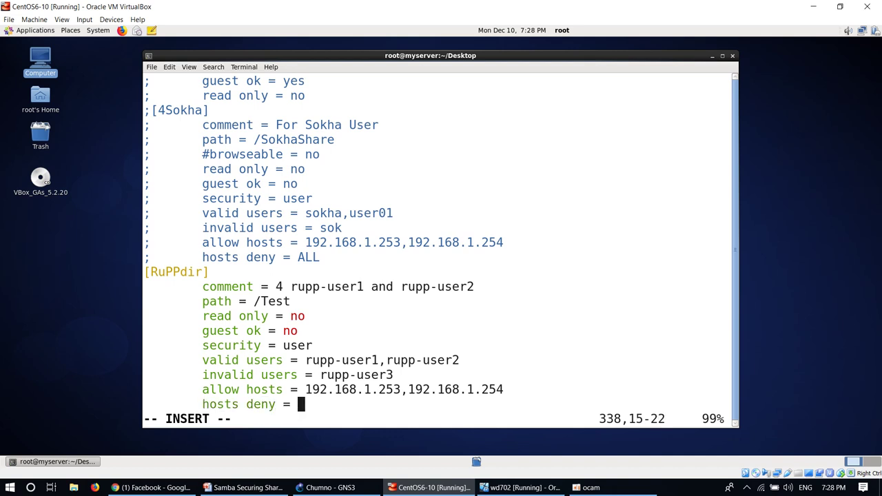
type("ALL")
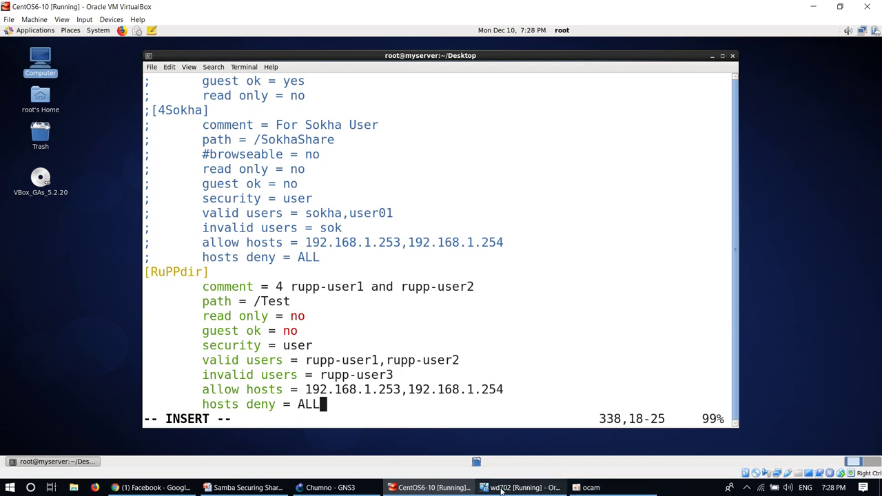
left_click(272, 490)
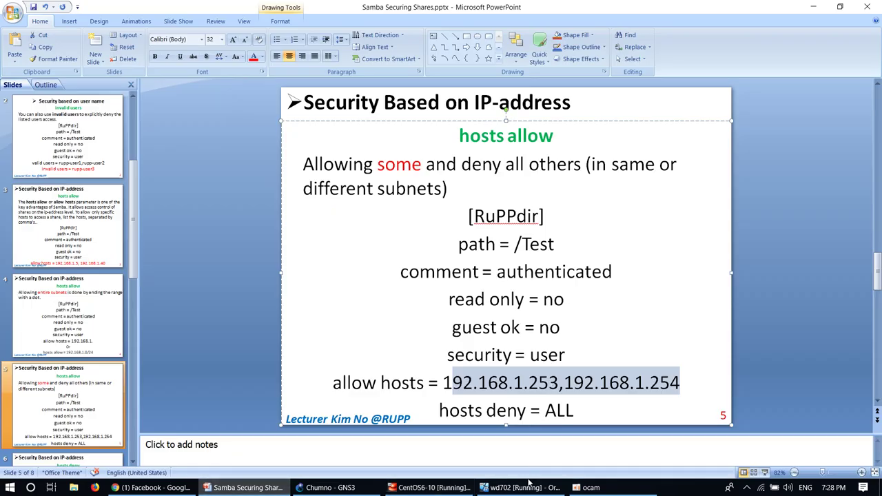
left_click(429, 487)
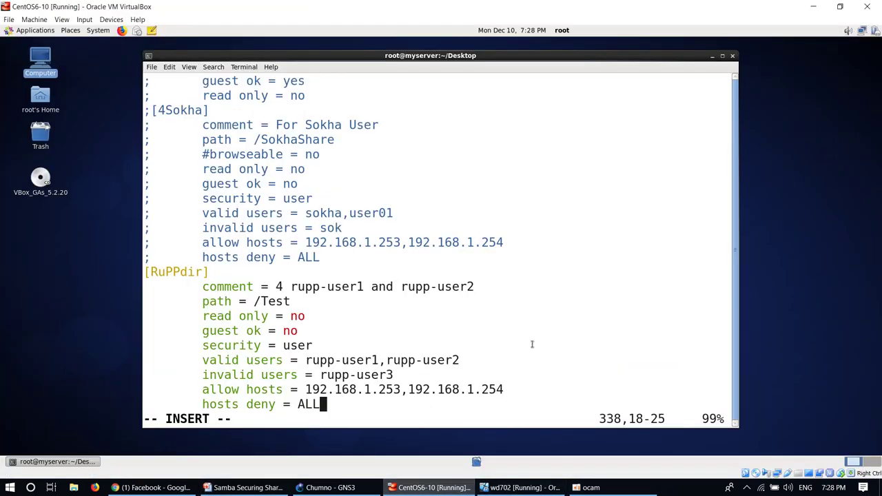
key("Escape")
type(":")
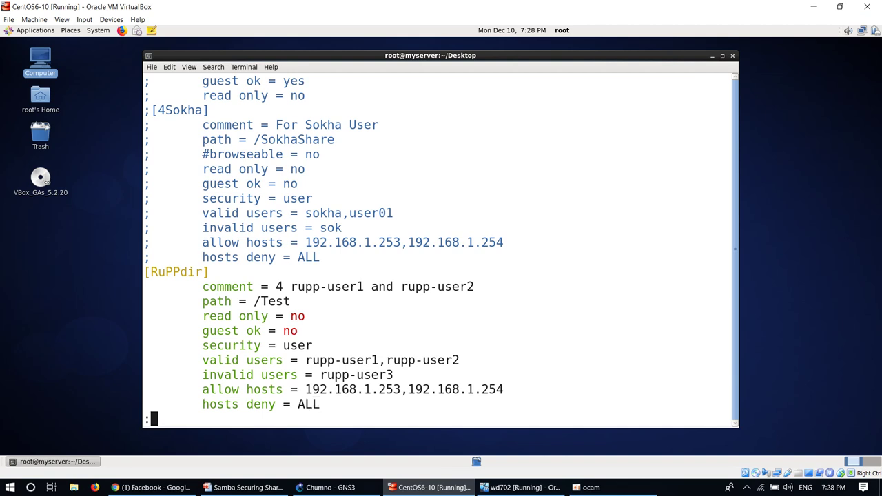
type("wq")
key("Return")
key("Up")
key("Up")
key("Return")
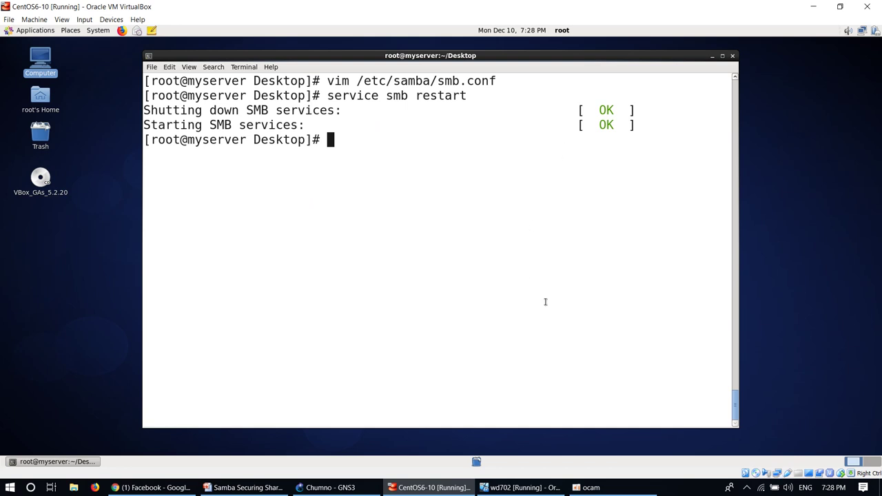
Confirm in the connection details that the client's IPv4 address is 192.168.1.254.
left_click(521, 488)
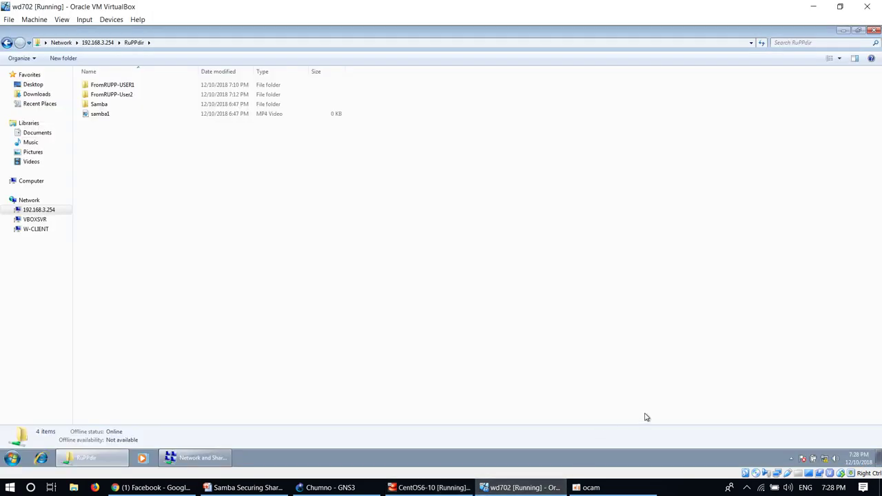
left_click(873, 32)
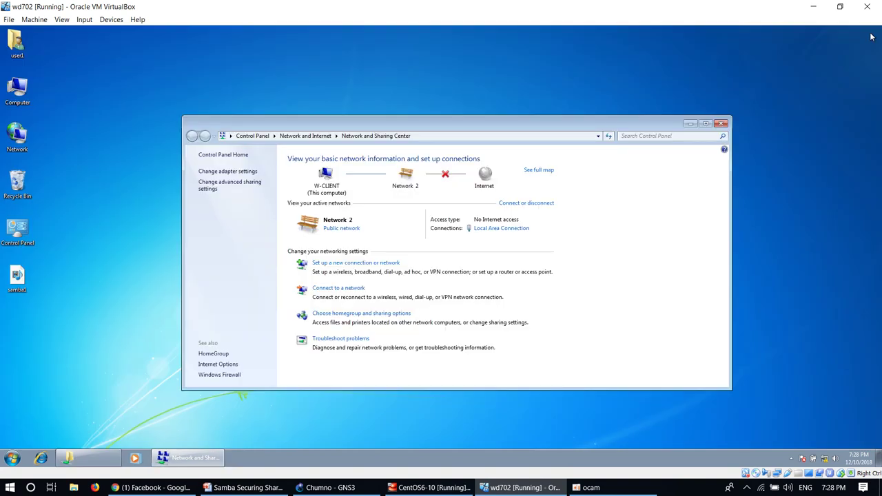
left_click(518, 228)
left_click(392, 235)
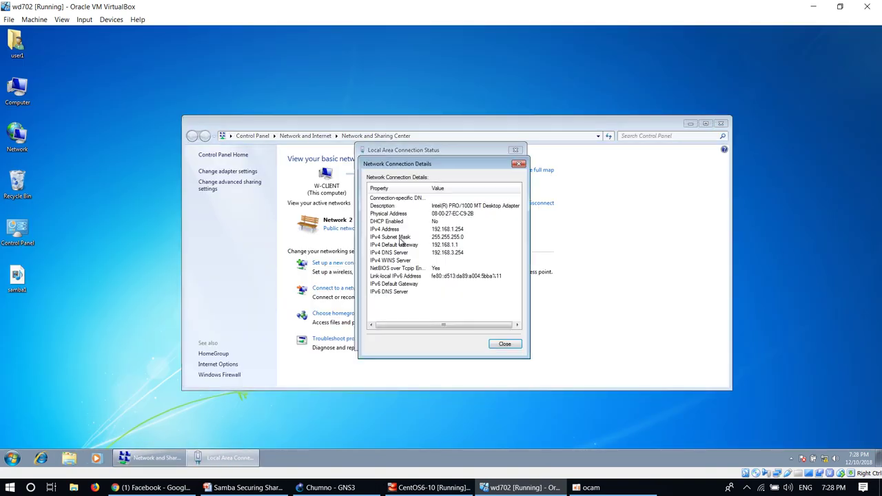
left_click(442, 232)
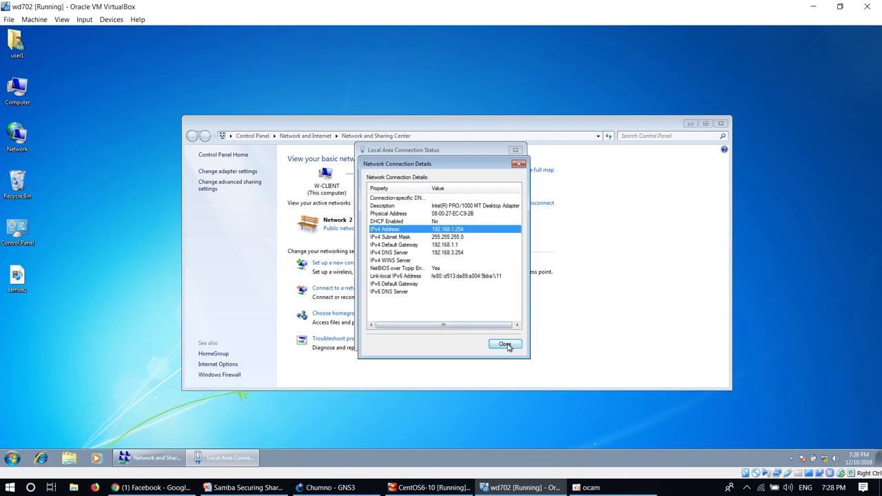
left_click(507, 345)
left_click(506, 341)
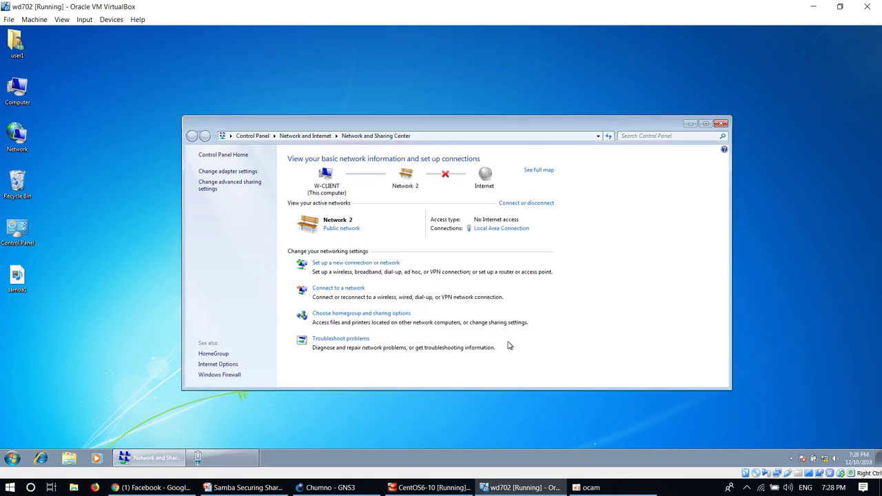
left_click(720, 125)
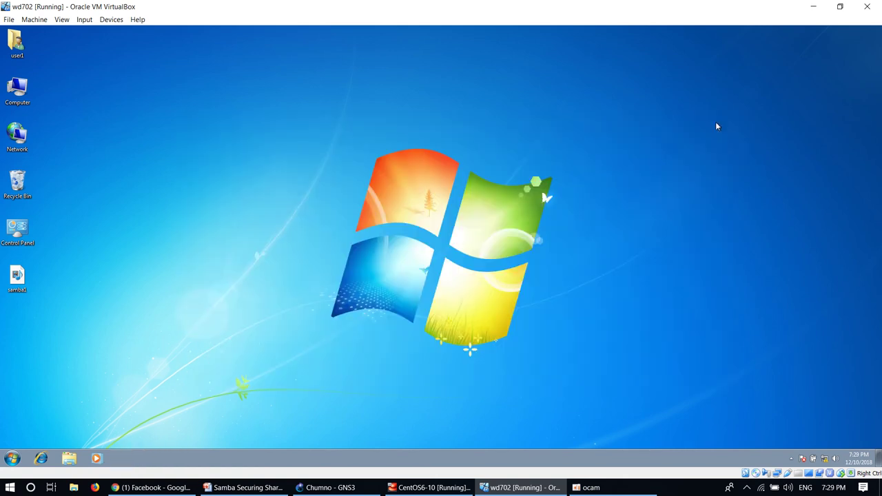
Open \\192.168.3.254 and browse into the RuPPdir share.
key("super+r")
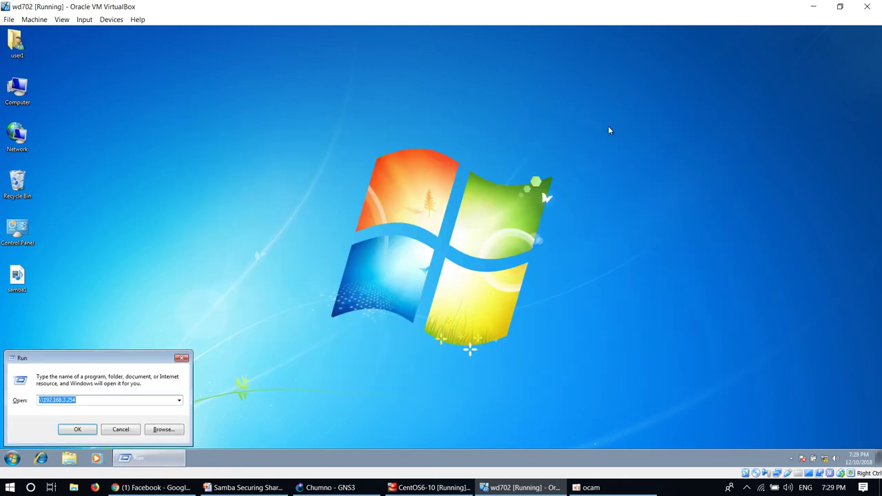
left_click(75, 430)
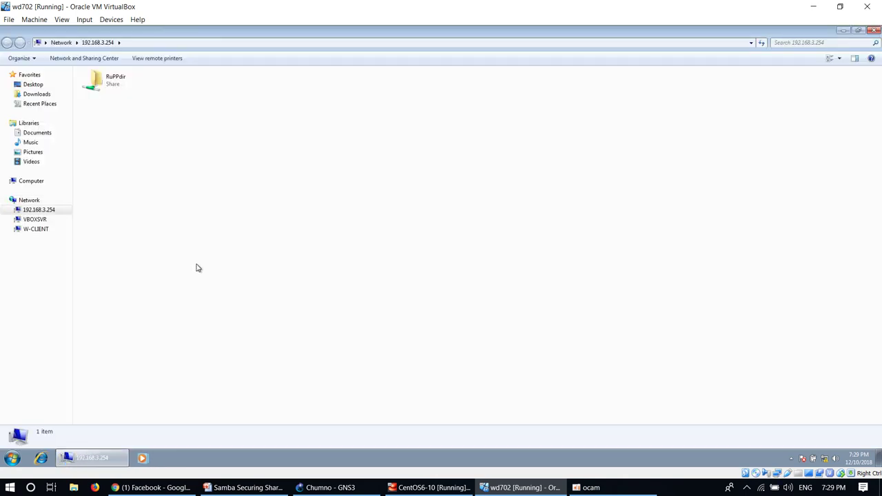
double_click(109, 86)
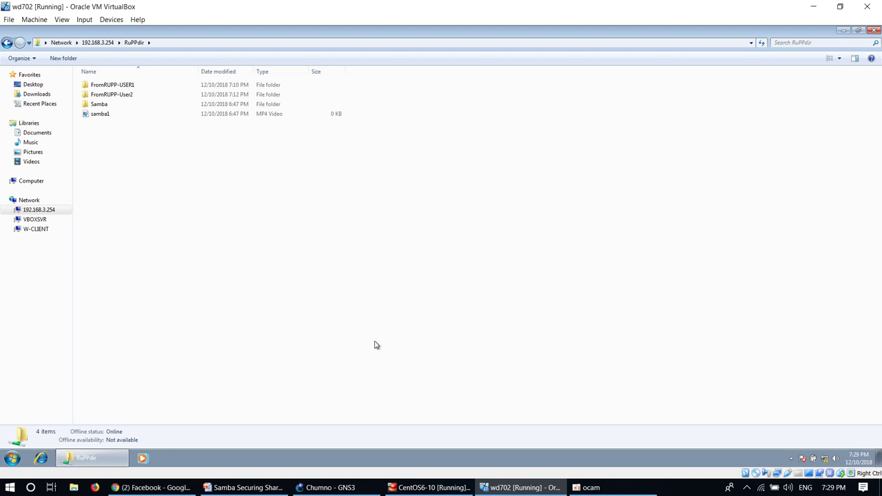
Change the client's static IPv4 address to 192.168.4.254 with gateway 192.168.4.1.
right_click(827, 461)
left_click(812, 454)
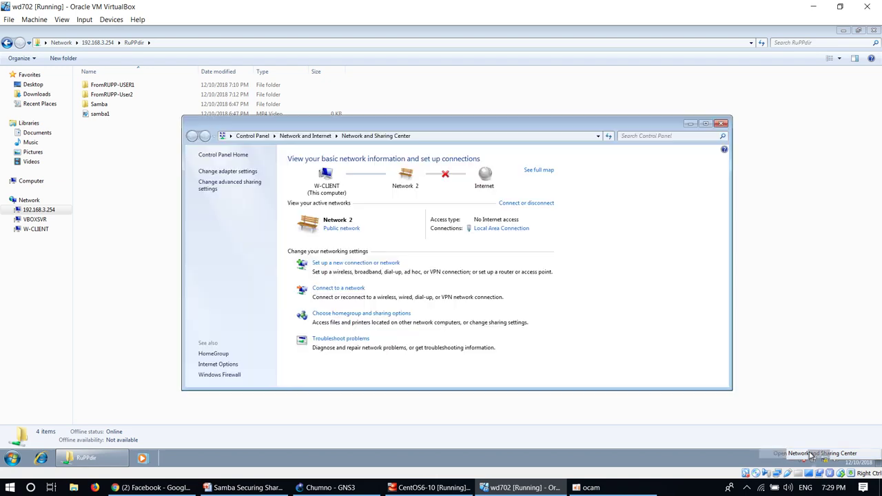
left_click(511, 230)
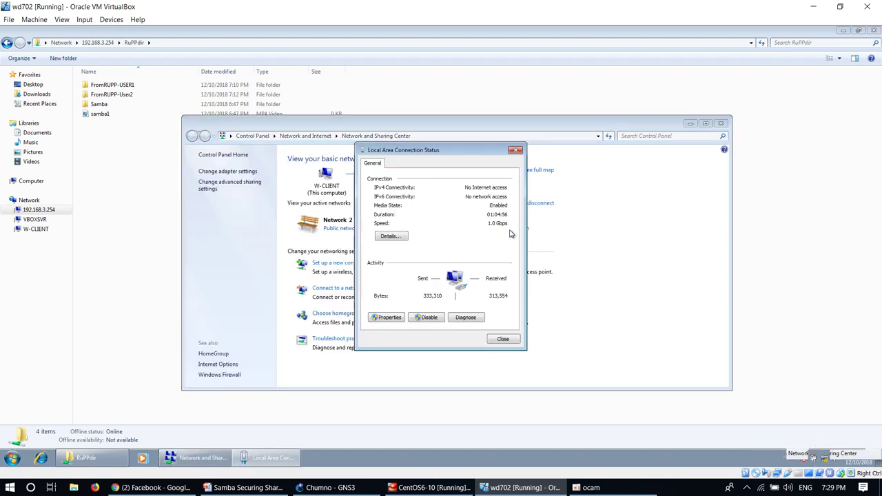
left_click(386, 317)
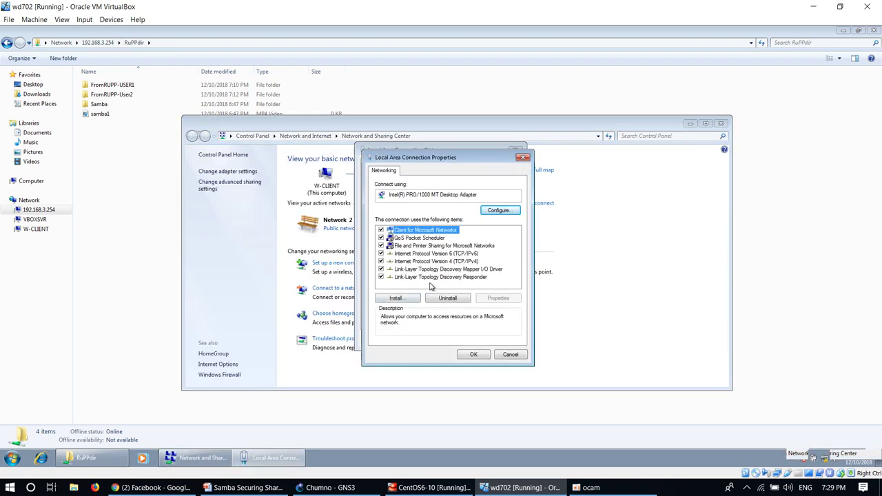
left_click(451, 262)
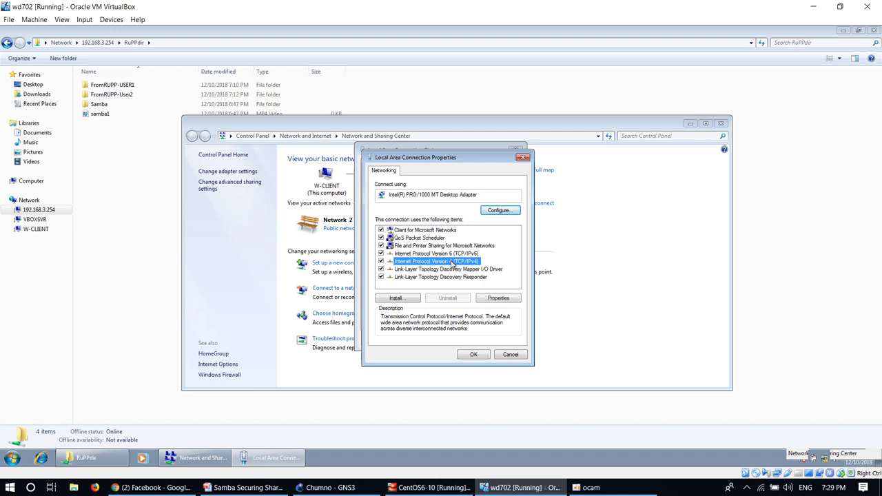
left_click(501, 299)
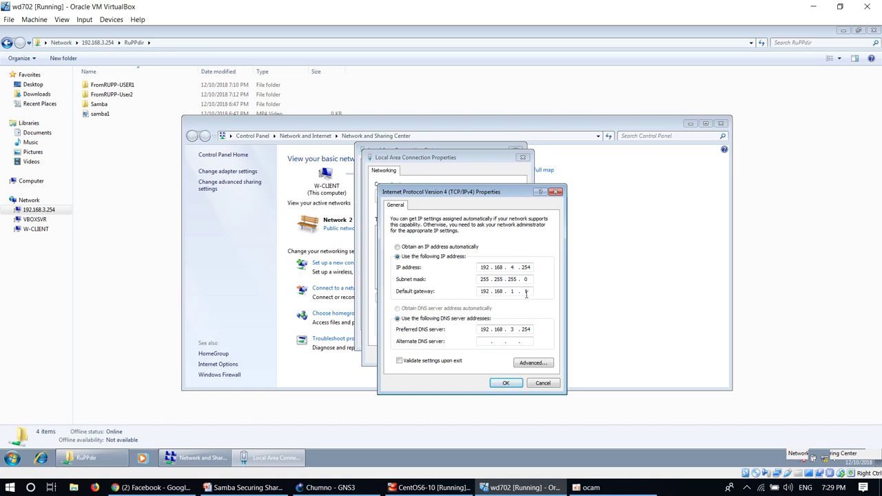
left_click(516, 293)
left_click(505, 385)
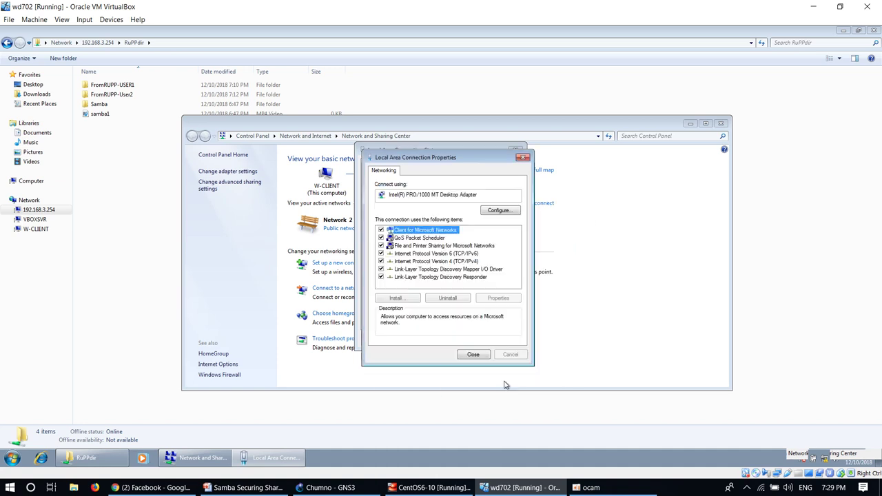
left_click(474, 356)
left_click(491, 343)
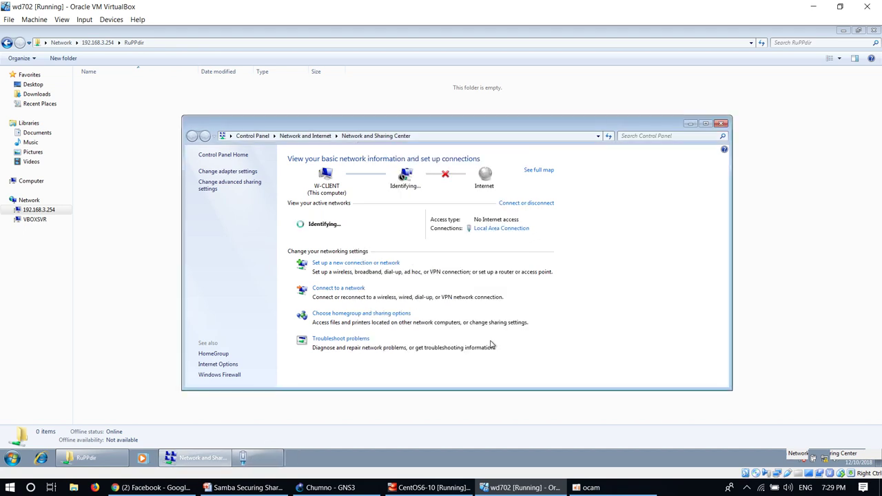
left_click(724, 126)
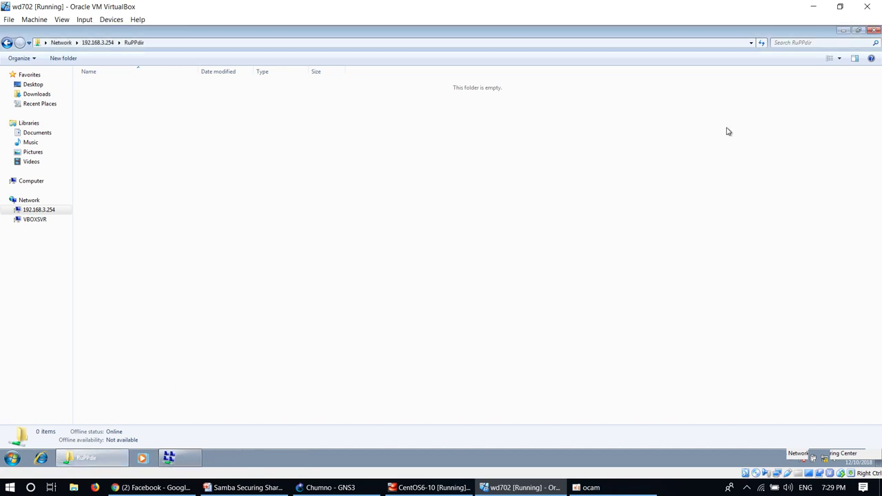
Open a console on router R1 in the GNS3 topology.
left_click(350, 489)
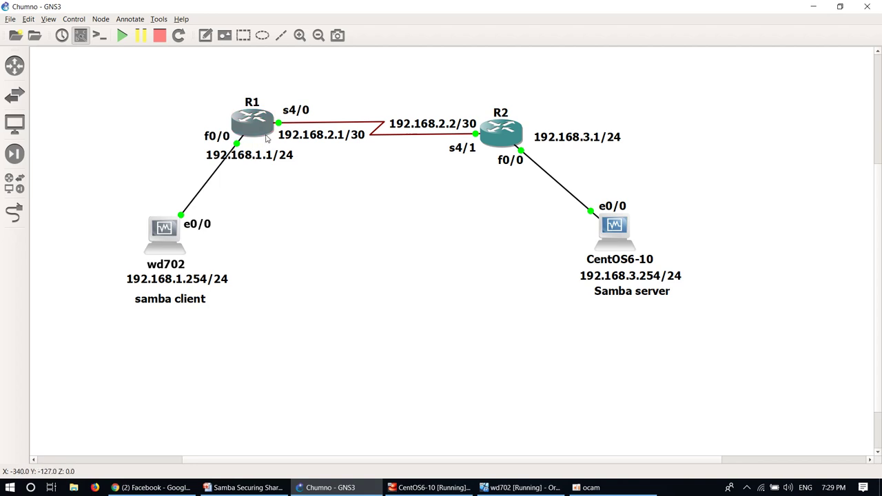
right_click(256, 135)
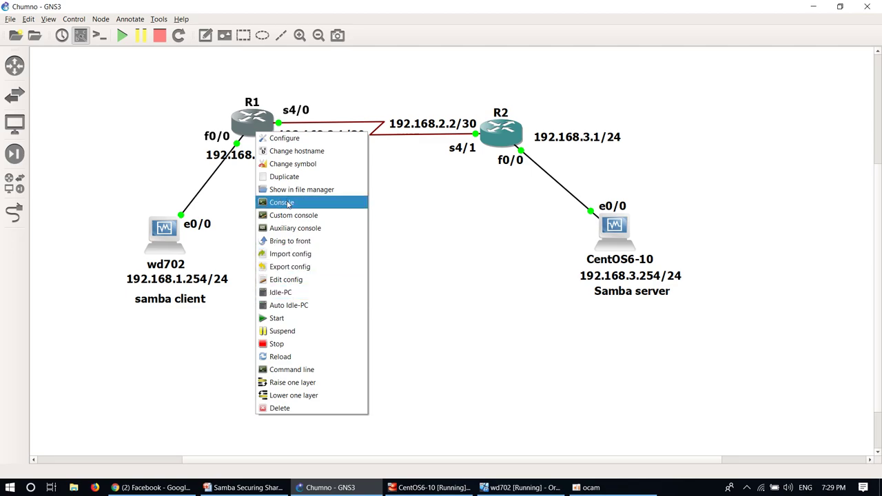
left_click(288, 203)
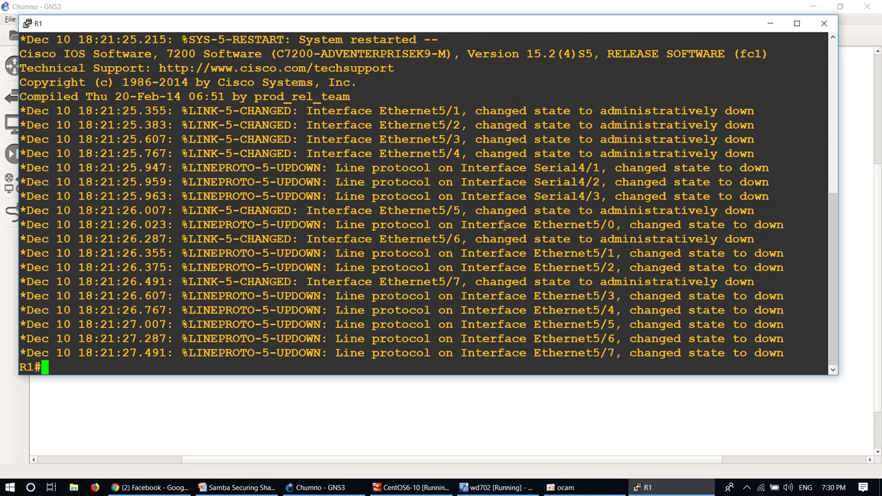
Assign 192.168.4.1 255.255.255.0 to R1's f0/0 interface.
type("conf t")
key("Return")
type("int")
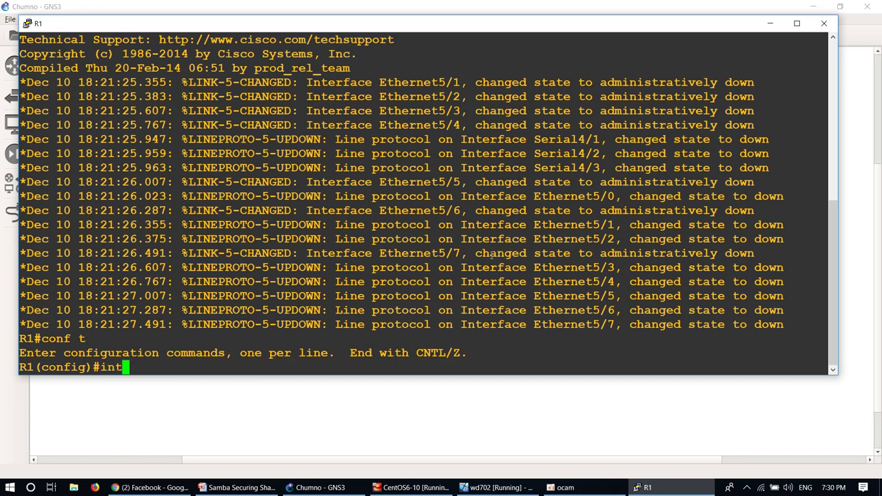
type(" f0/0")
key("Return")
type("ip ad")
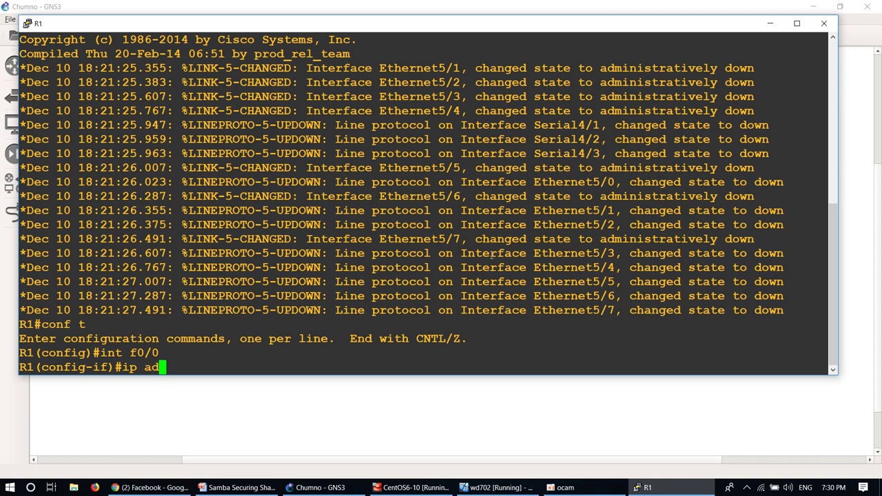
type("d 192.168.4.1 255.255.255")
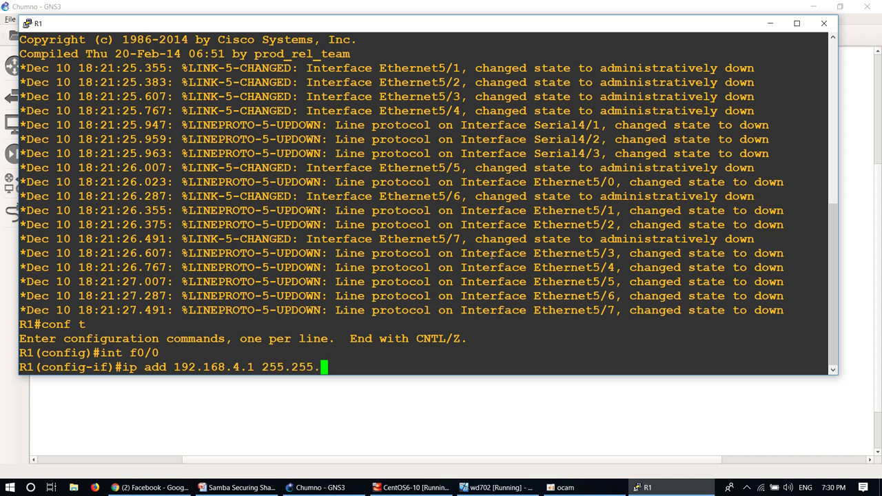
type(".0")
key("Return")
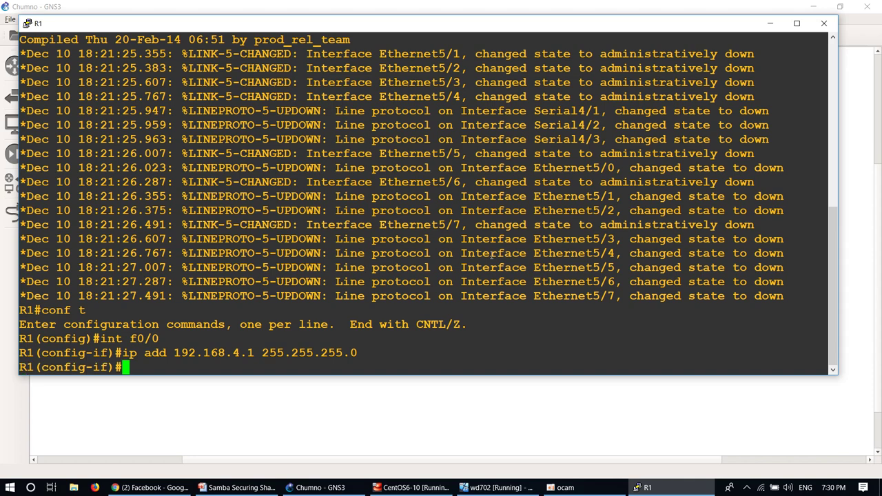
left_click(823, 24)
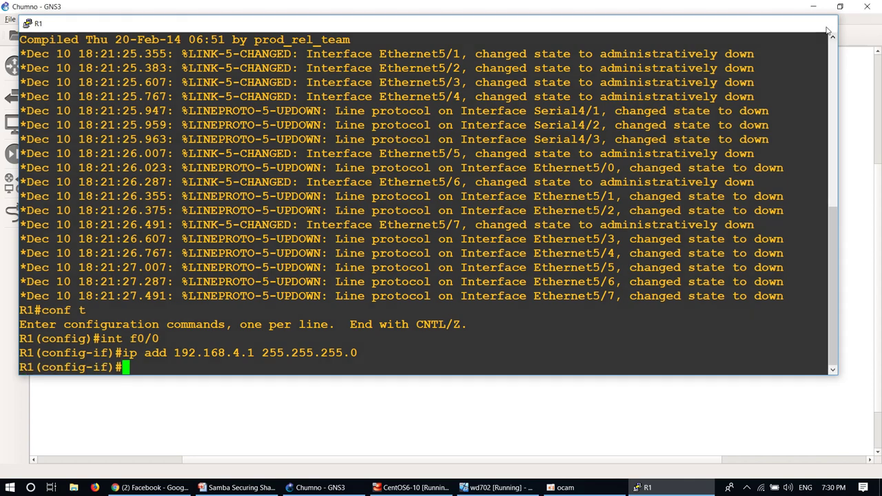
left_click(513, 487)
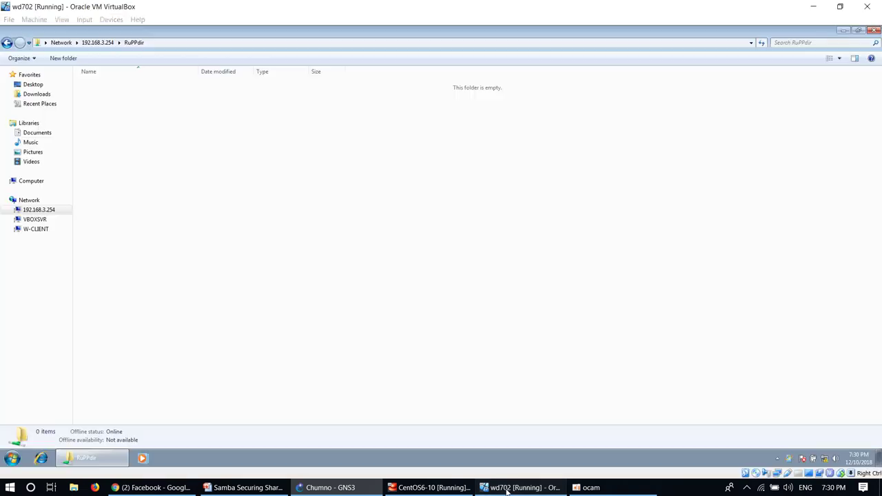
Ping the server 192.168.3.254 from a command prompt, getting all four replies.
left_click(873, 31)
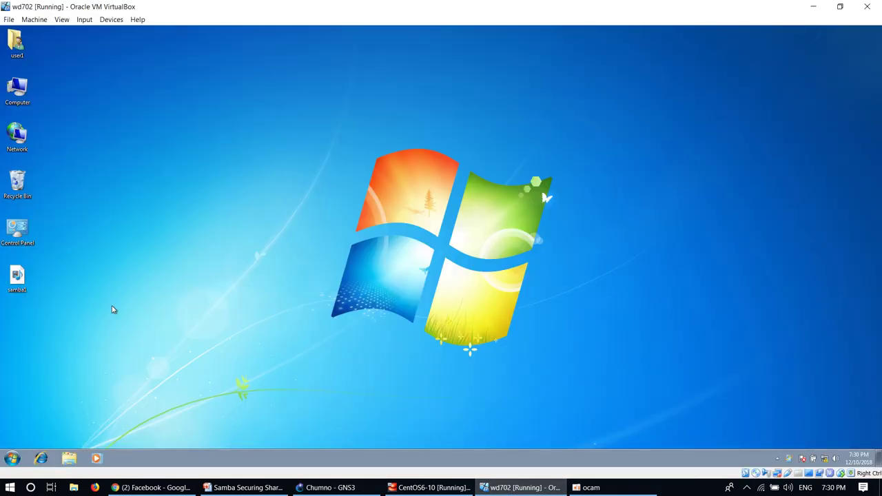
left_click(12, 458)
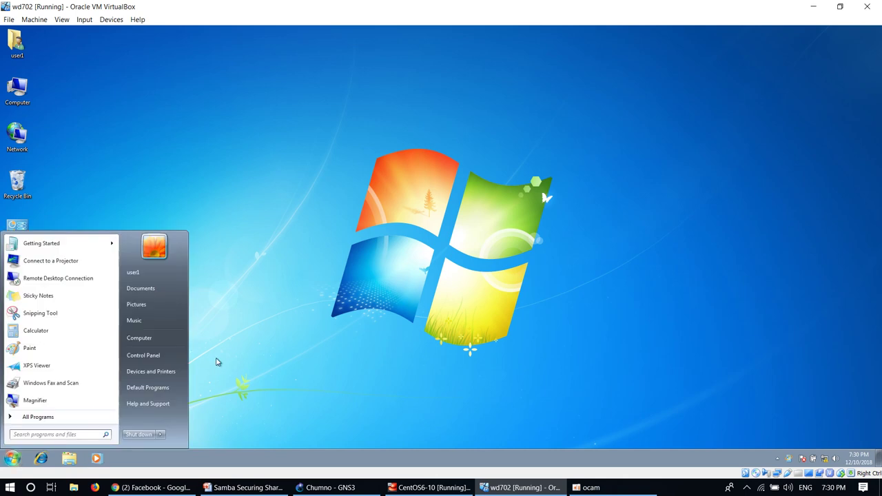
type("cmd")
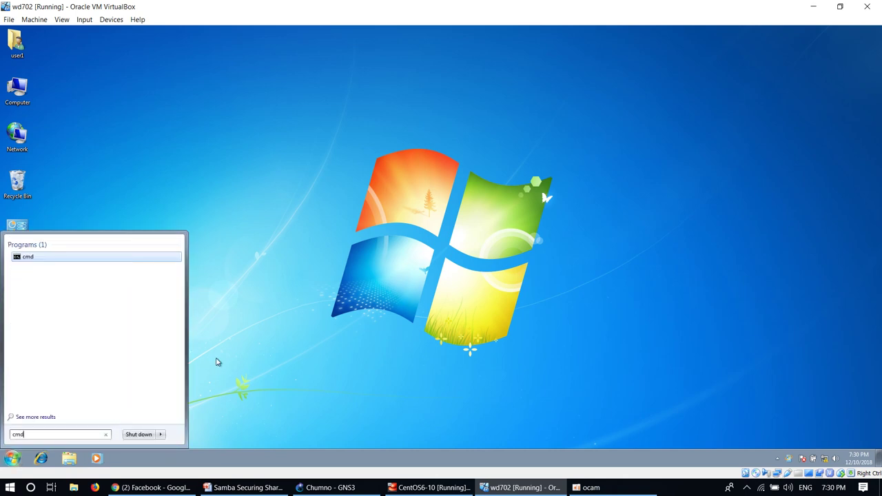
key("Return")
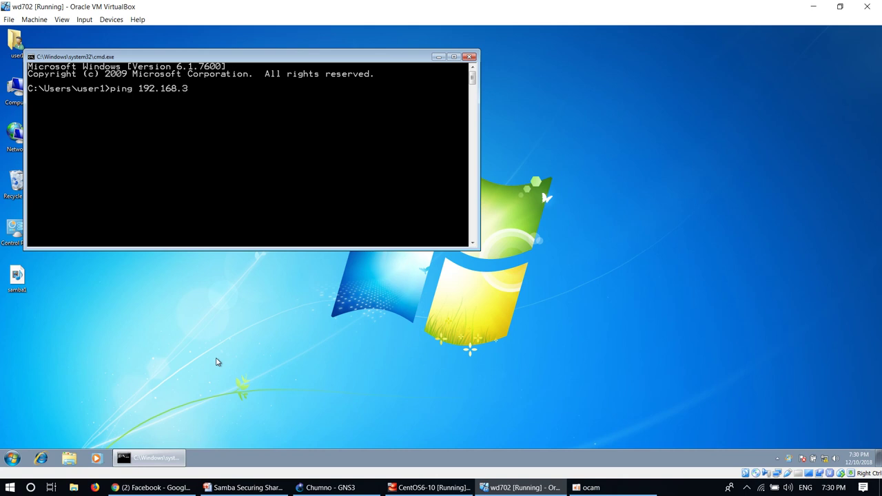
key("Return")
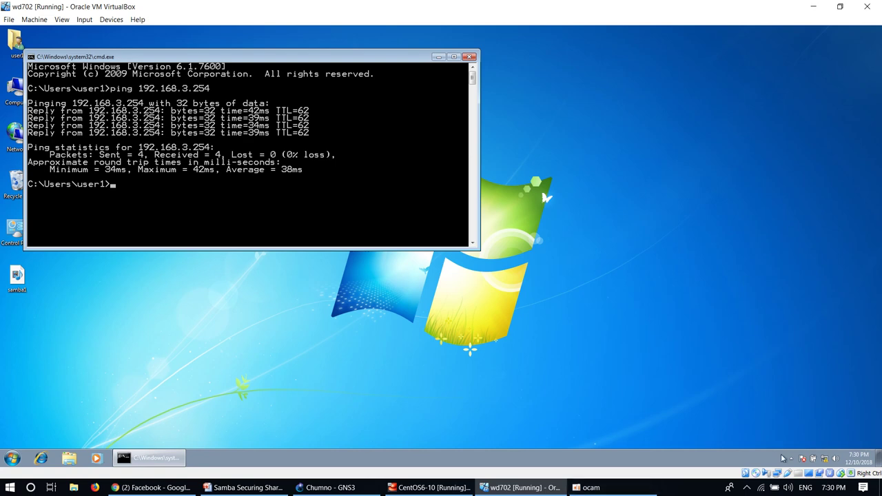
Verify in the connection details that the client's IPv4 address is now 192.168.4.254.
right_click(822, 459)
left_click(810, 451)
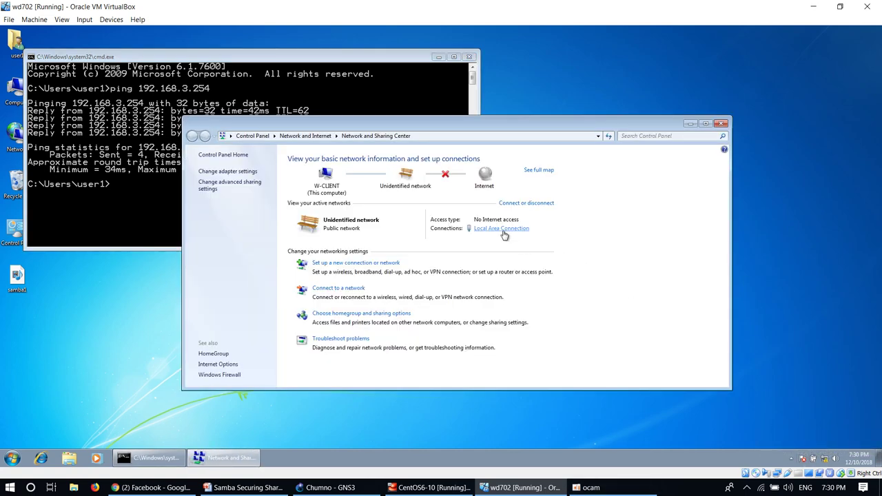
left_click(503, 230)
left_click(407, 236)
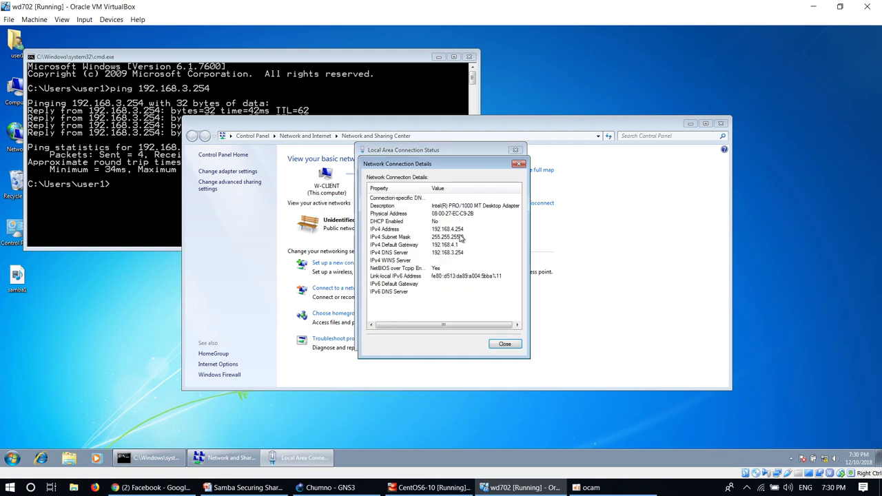
left_click(463, 231)
left_click(504, 343)
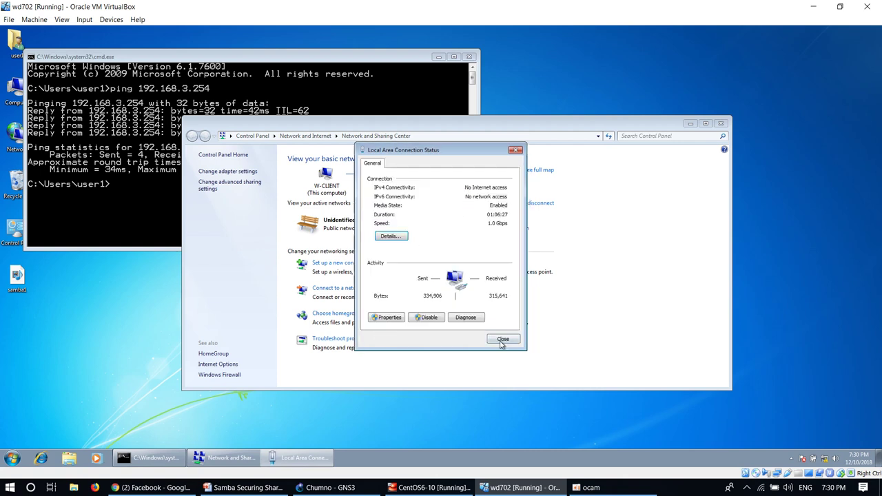
left_click(503, 340)
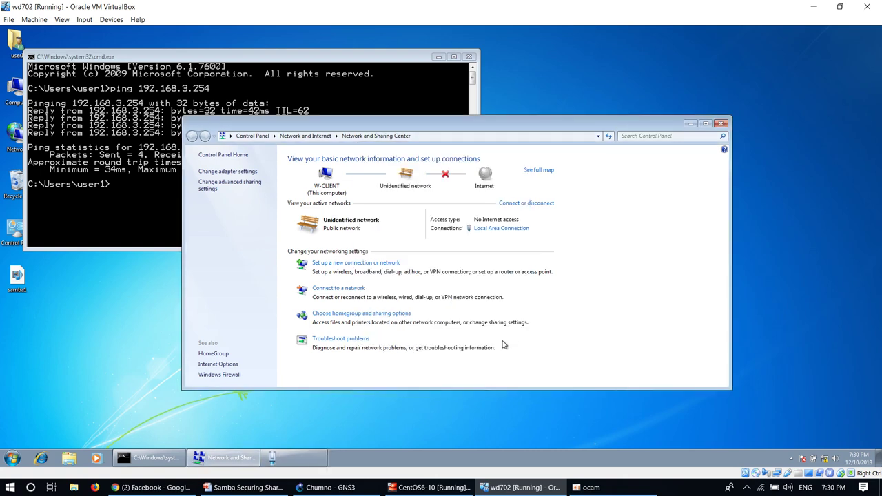
left_click(721, 124)
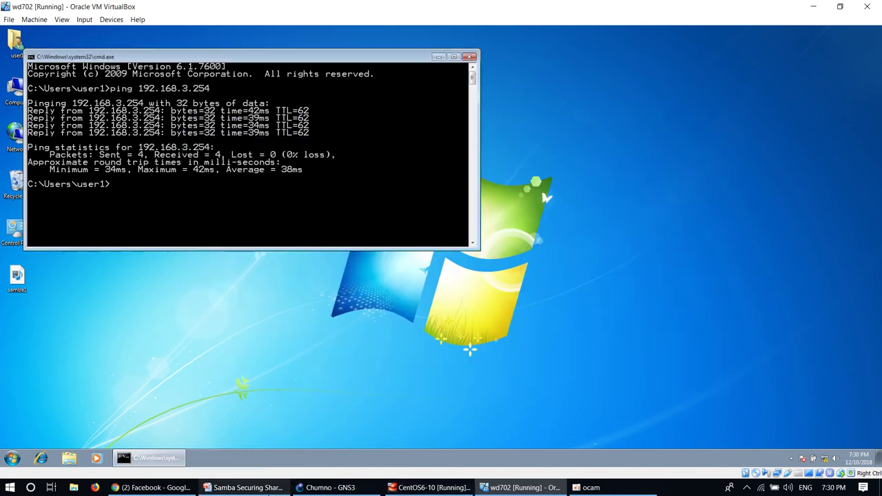
left_click(267, 490)
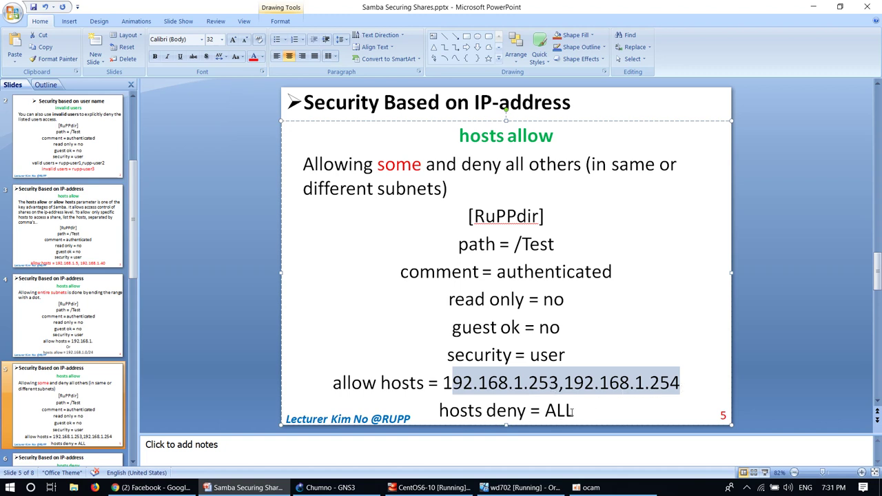
left_click(505, 490)
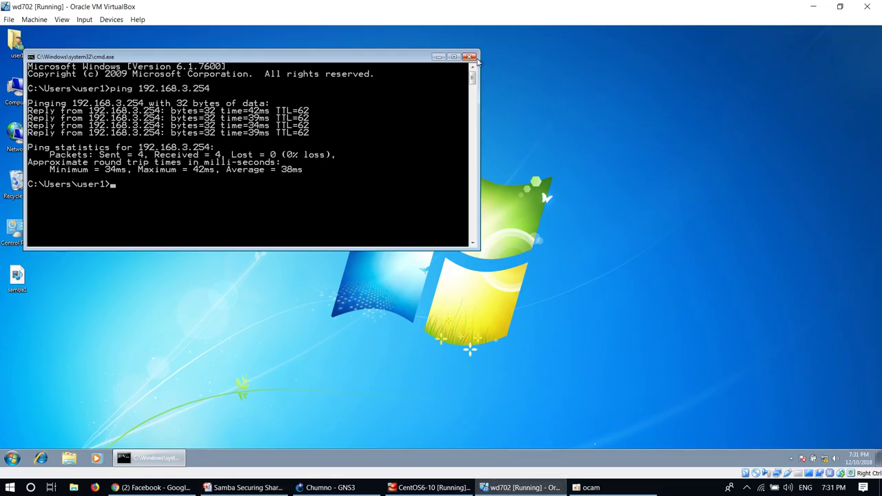
Try opening RuPPdir on \\192.168.3.254 and dismiss the no-permission network error.
left_click(438, 58)
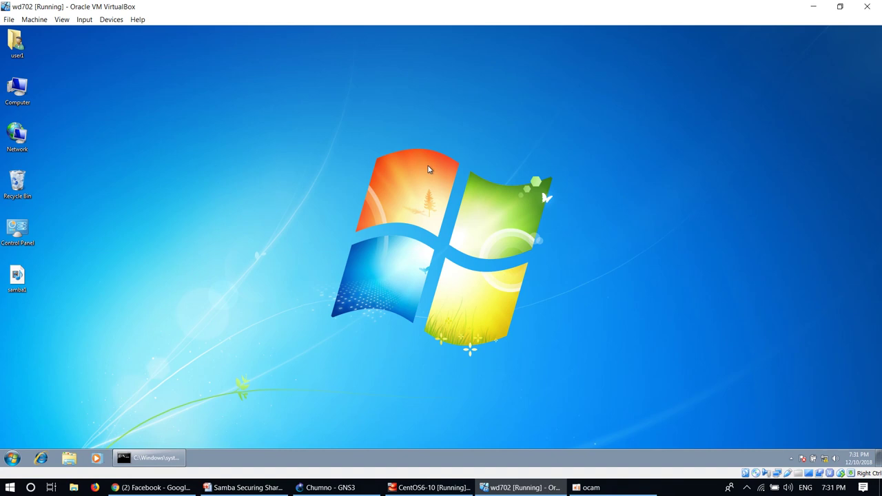
key("super+r")
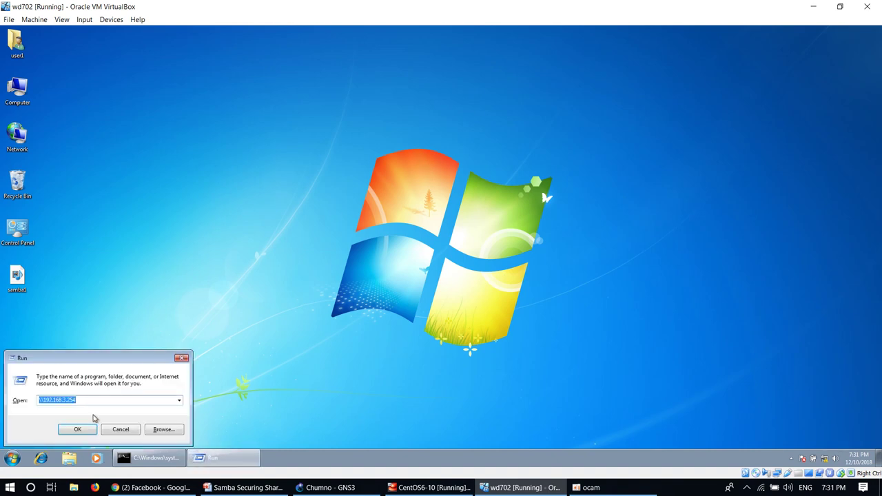
left_click(76, 428)
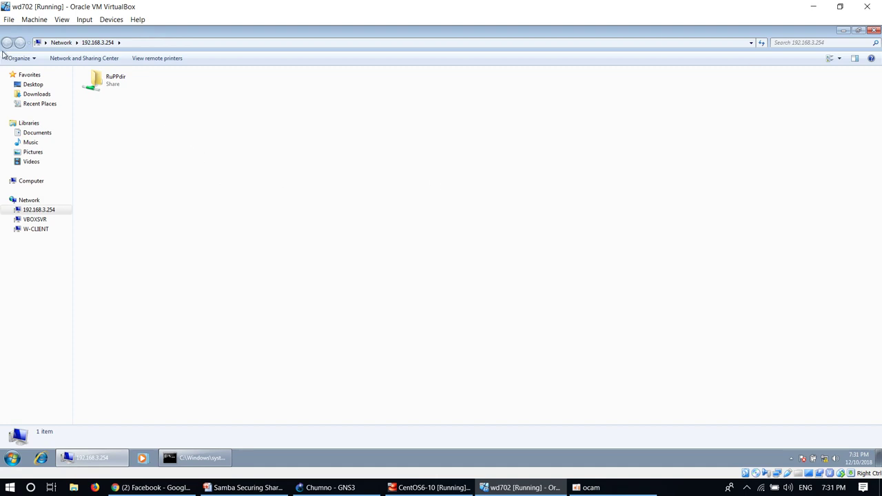
left_click(112, 86)
double_click(112, 86)
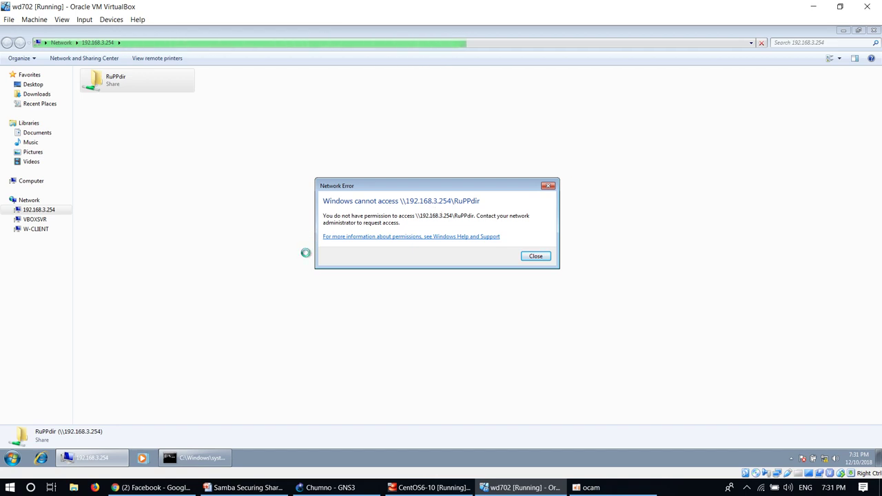
left_click(537, 256)
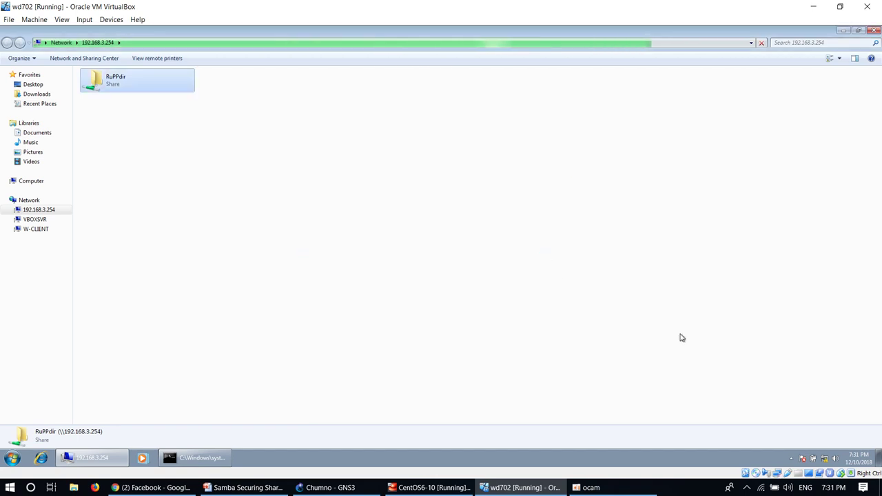
Re-apply IPv4 address 192.168.1.254 with gateway 192.168.1.1 on the client's connection.
right_click(828, 466)
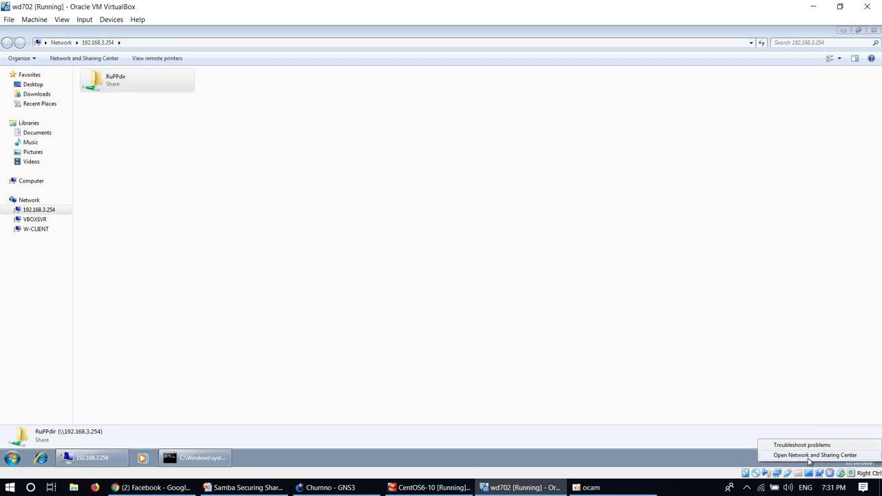
left_click(813, 456)
left_click(488, 229)
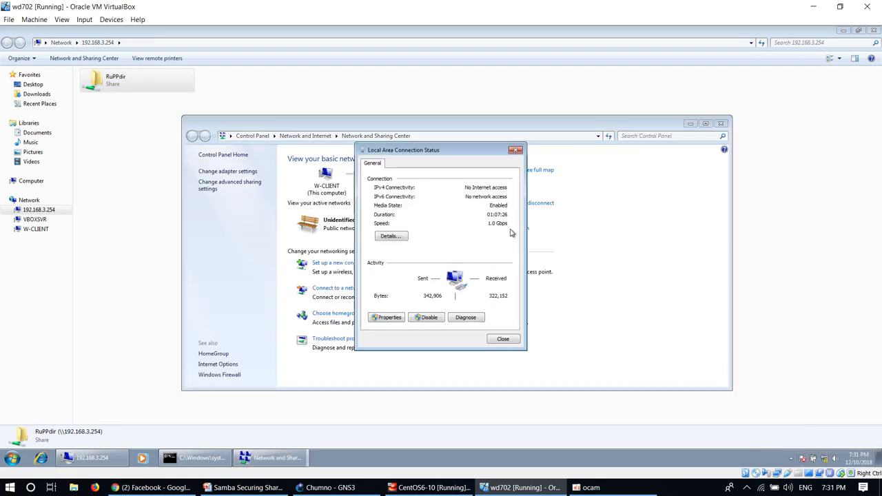
left_click(402, 236)
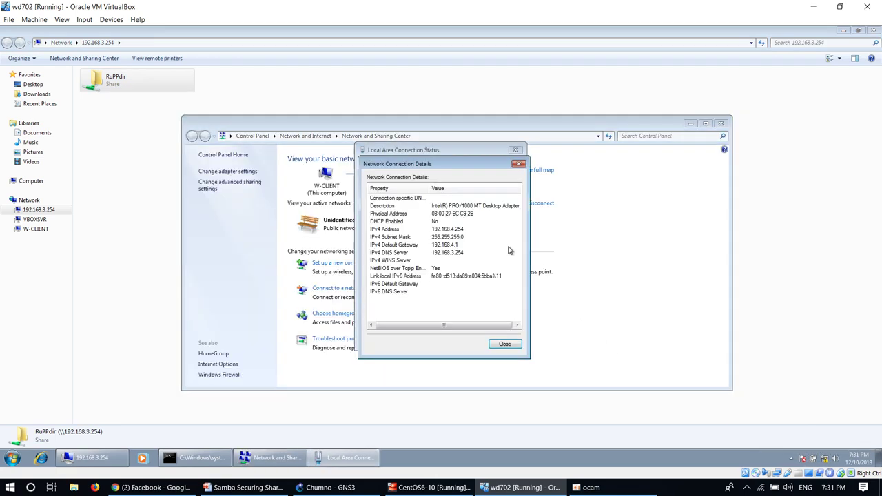
left_click(505, 346)
left_click(390, 317)
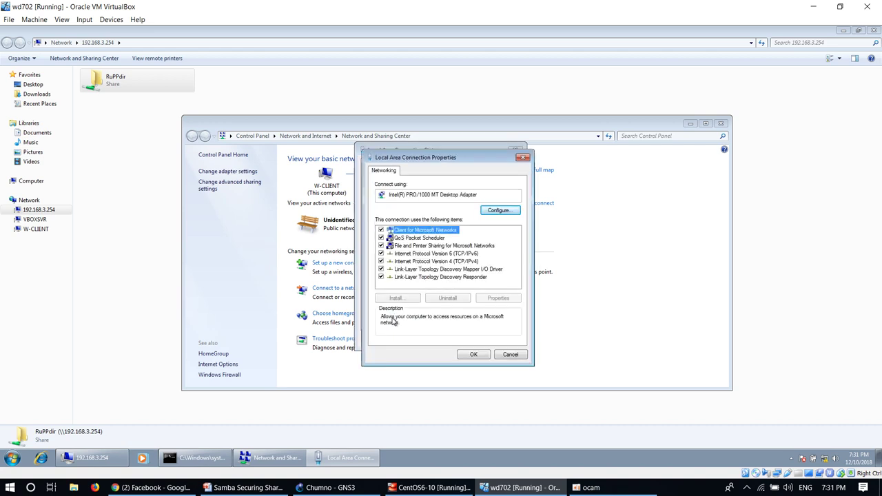
left_click(466, 262)
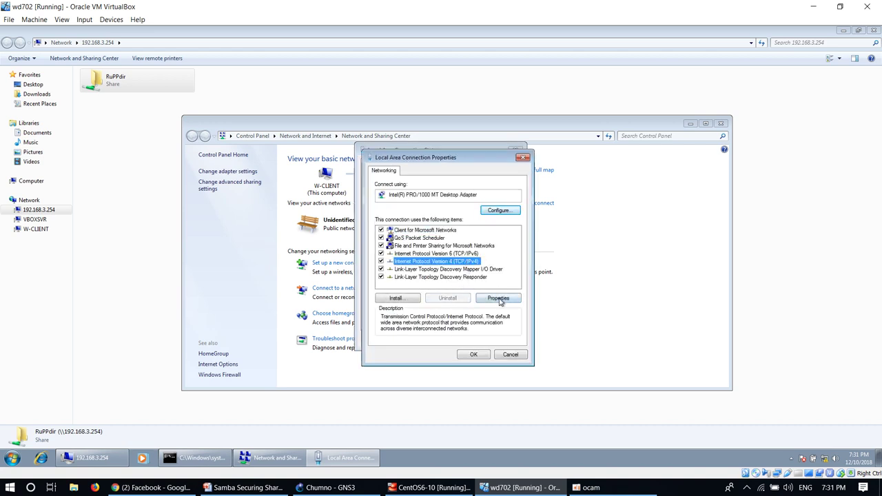
left_click(498, 298)
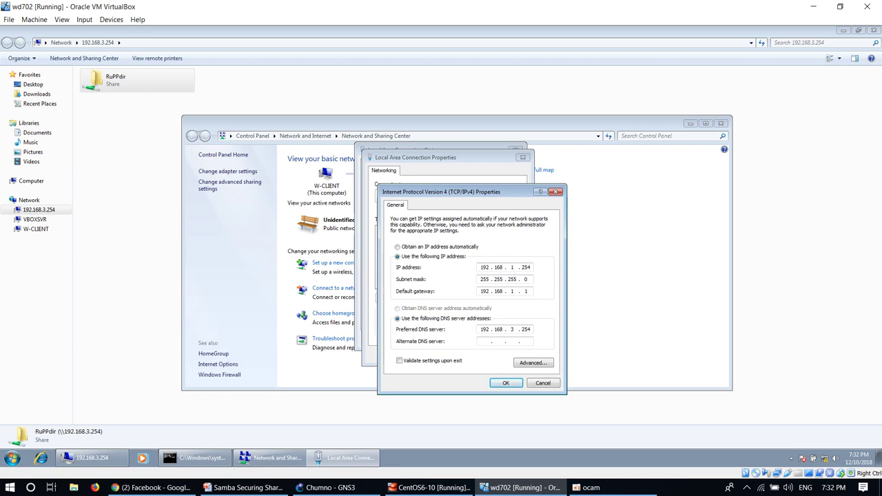
left_click(506, 383)
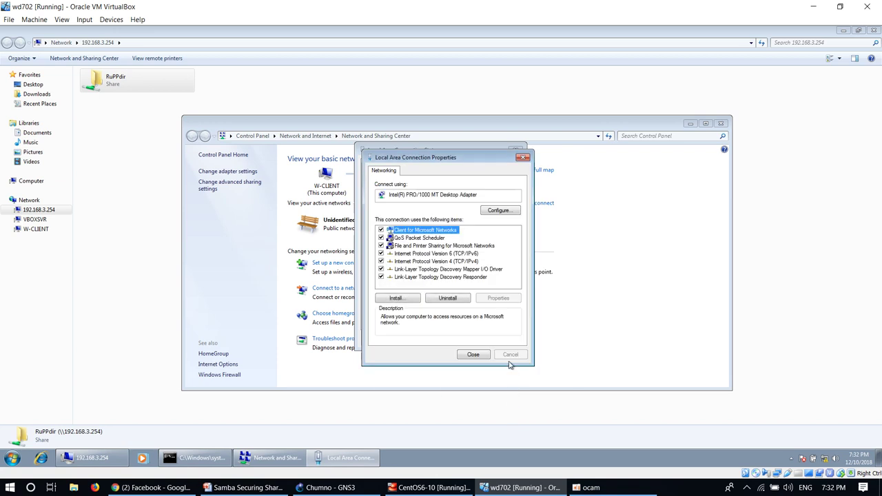
left_click(473, 355)
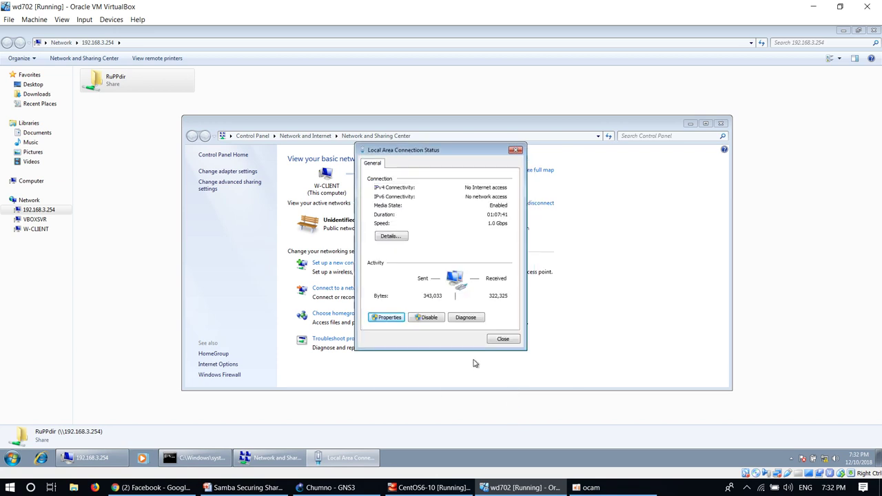
left_click(504, 340)
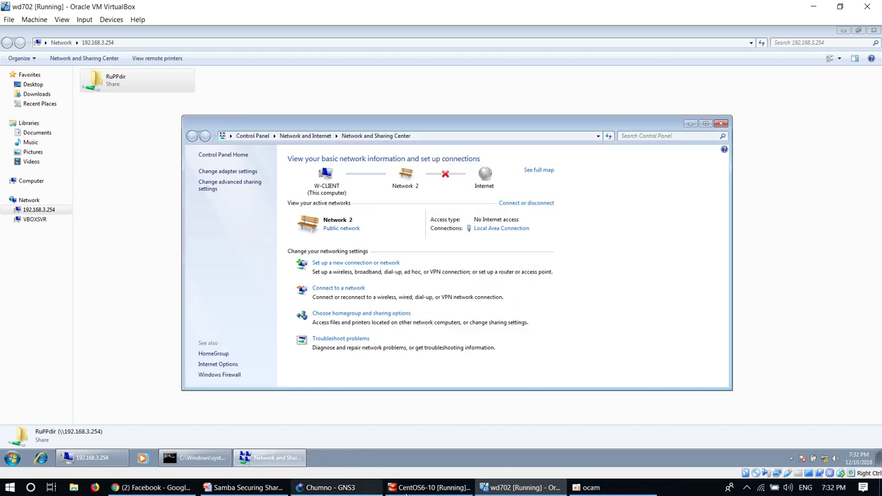
left_click(319, 488)
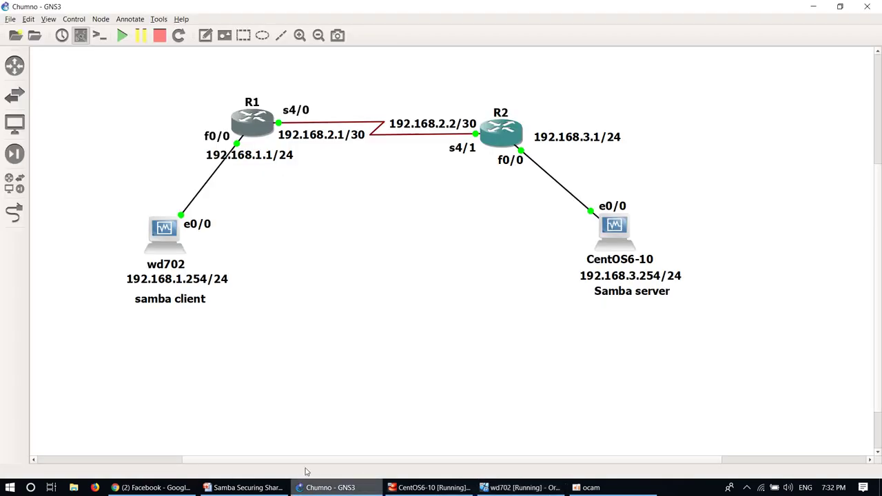
On R1's console, change f0/0's address back to 192.168.1.1 255.255.255.0.
right_click(254, 120)
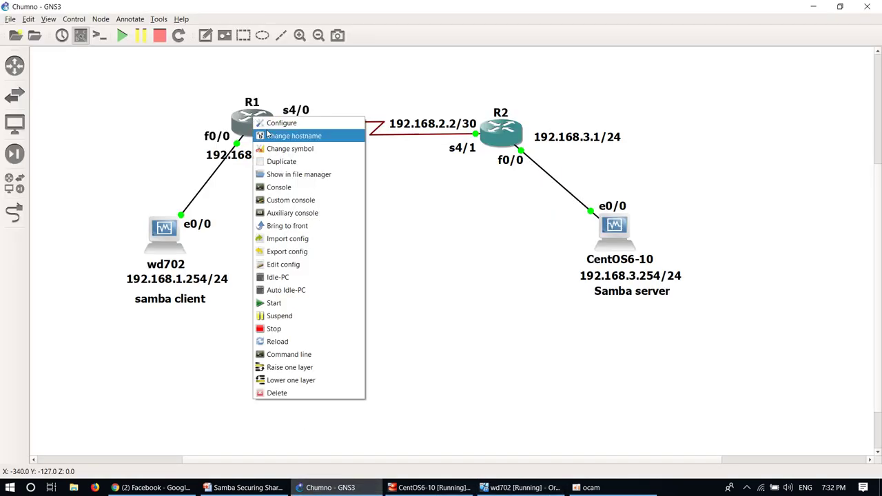
left_click(277, 309)
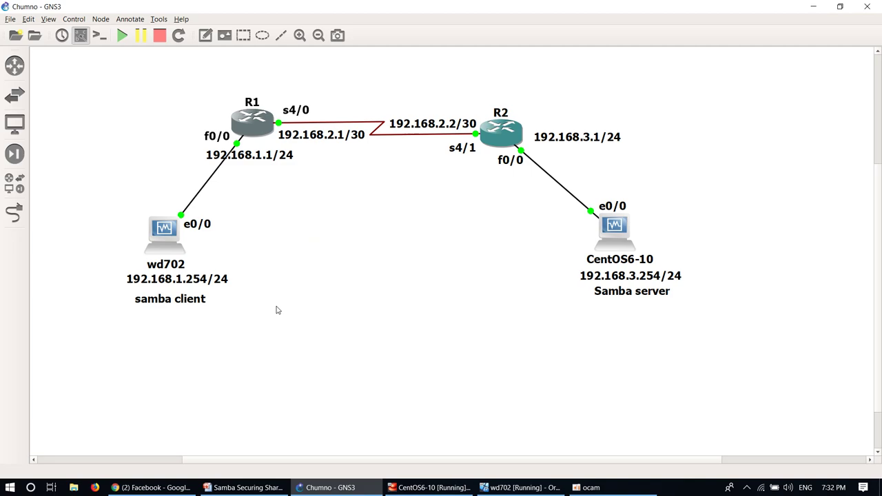
right_click(249, 123)
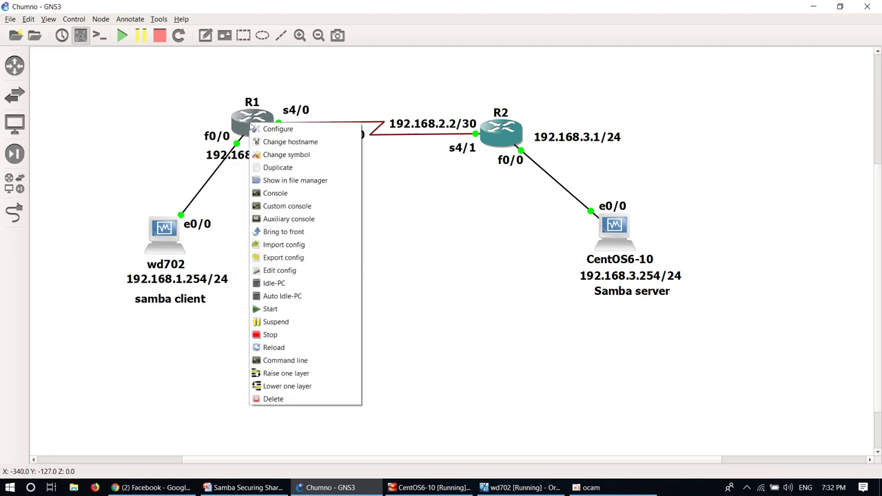
left_click(283, 194)
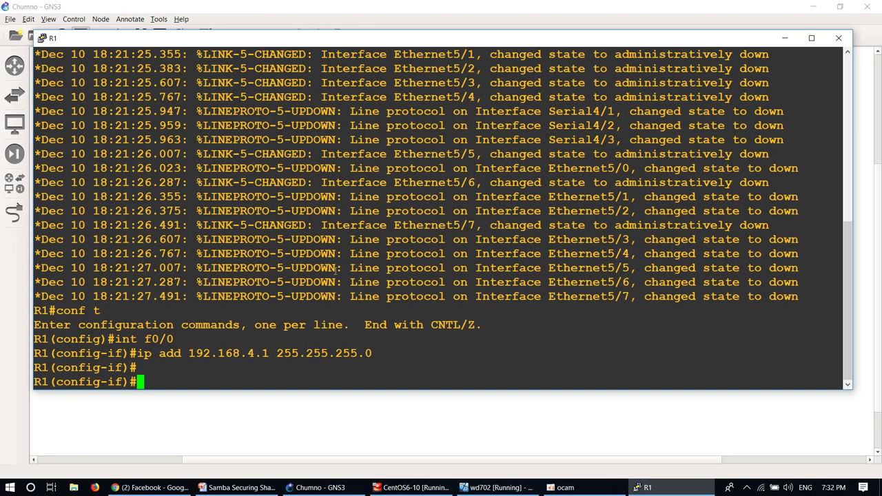
key("Up")
key("Left")
key("Left")
key("Left")
key("Left")
key("Left")
key("Left")
key("Left")
key("Left")
key("Left")
key("Left")
key("Left")
key("Left")
key("Left")
key("Left")
key("Left")
key("Left")
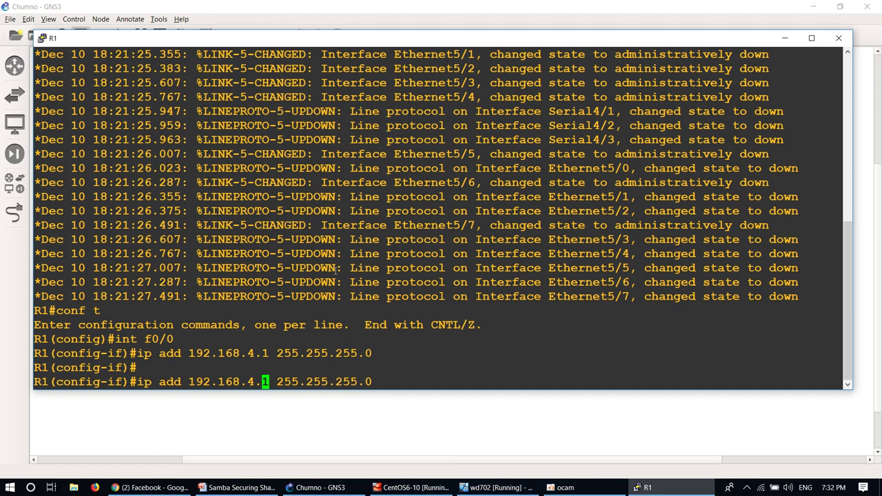
key("BackSpace")
type("1")
key("Return")
Save R1's running configuration with 'do write' and close the console.
type("do ")
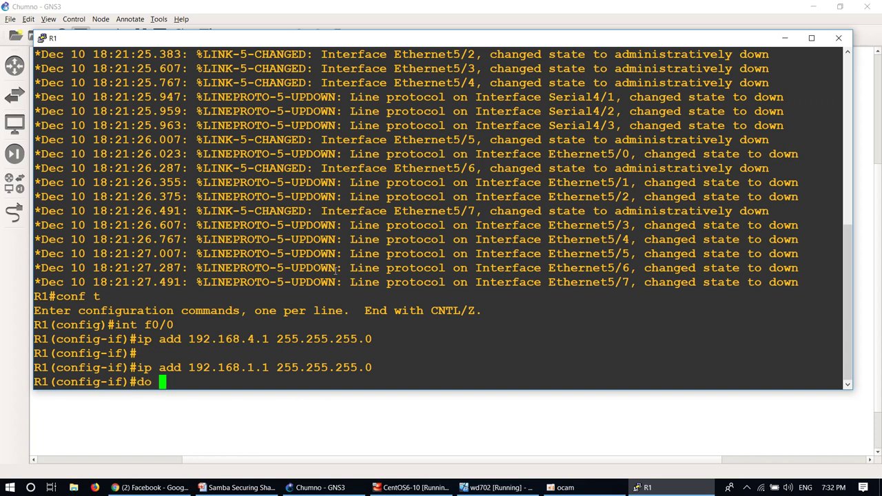
type("write")
key("Return")
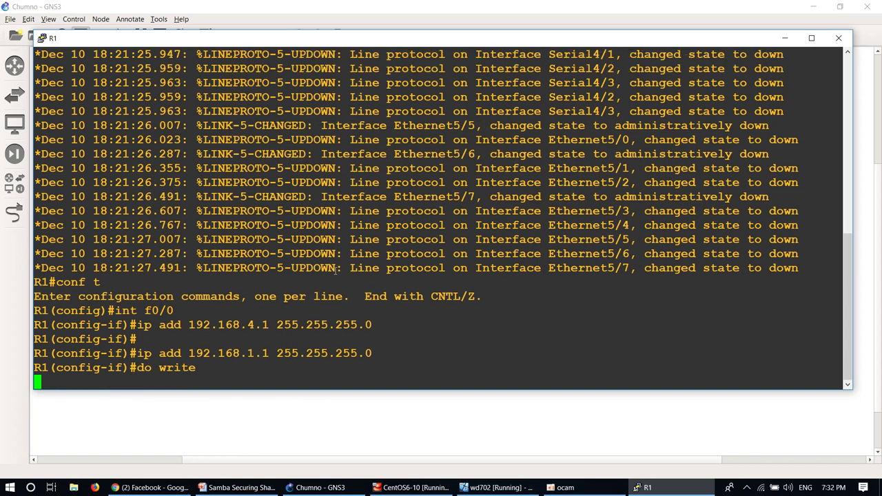
key("Return")
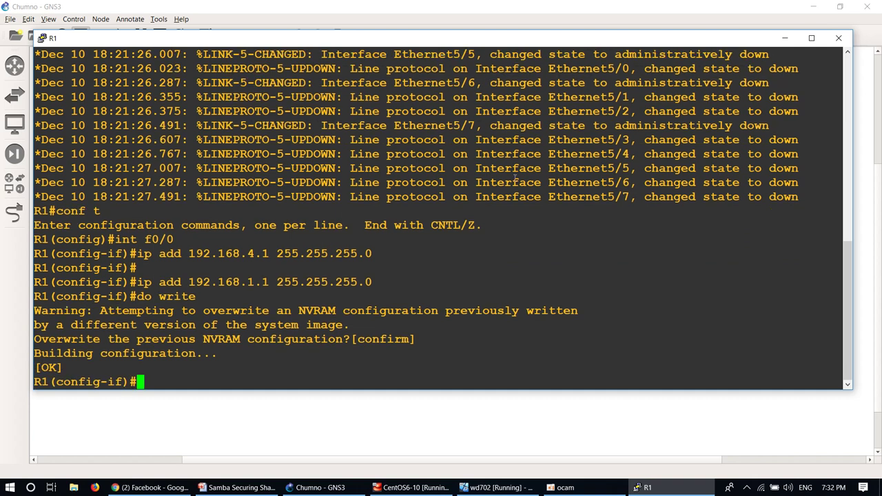
left_click(839, 38)
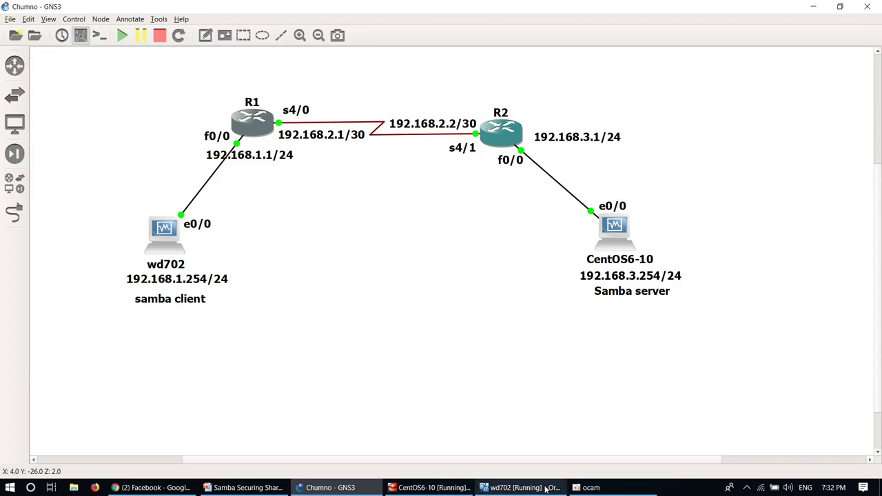
Open RuPPdir from the Windows 7 client to see its four folders, then close it.
mouse_move(536, 491)
left_click(509, 446)
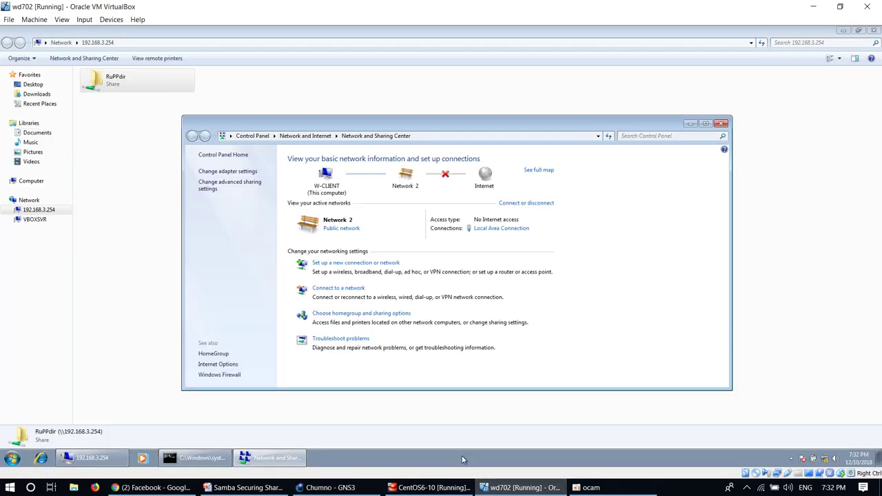
left_click(721, 124)
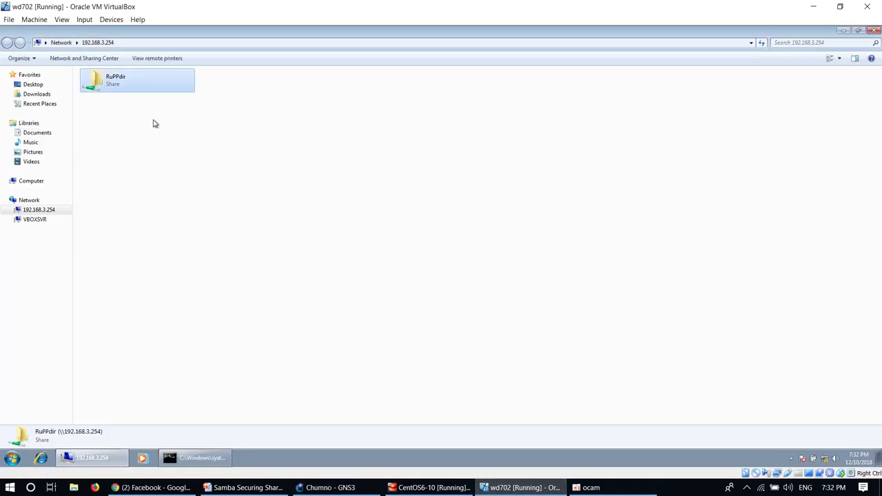
double_click(143, 74)
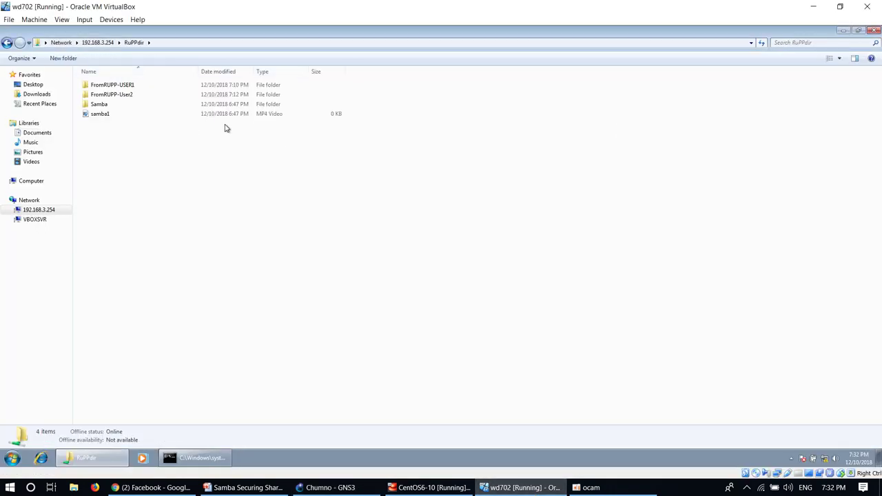
left_click(874, 32)
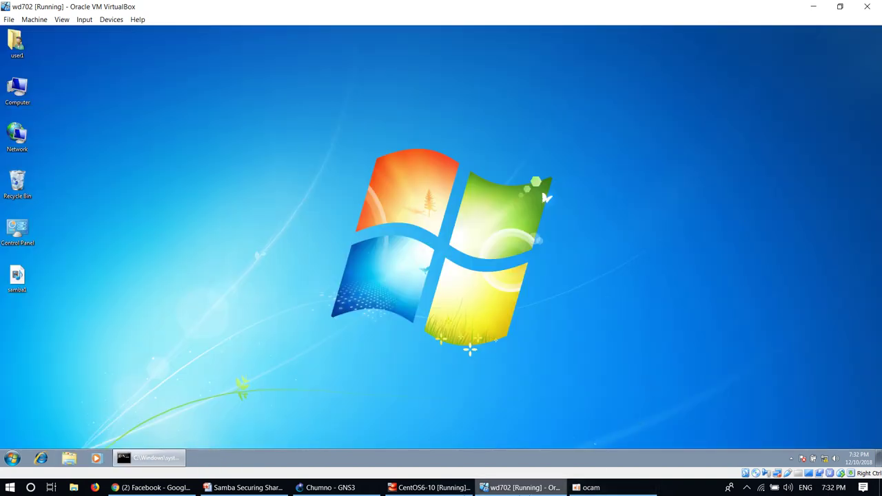
Review the hosts allow and hosts deny slides, undoing an accidental move of the IP list.
left_click(218, 487)
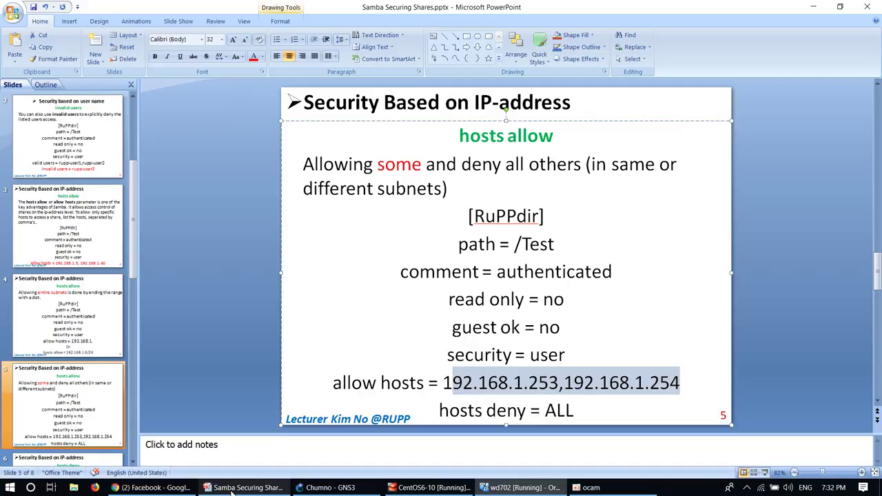
left_click_drag(628, 396, 629, 400)
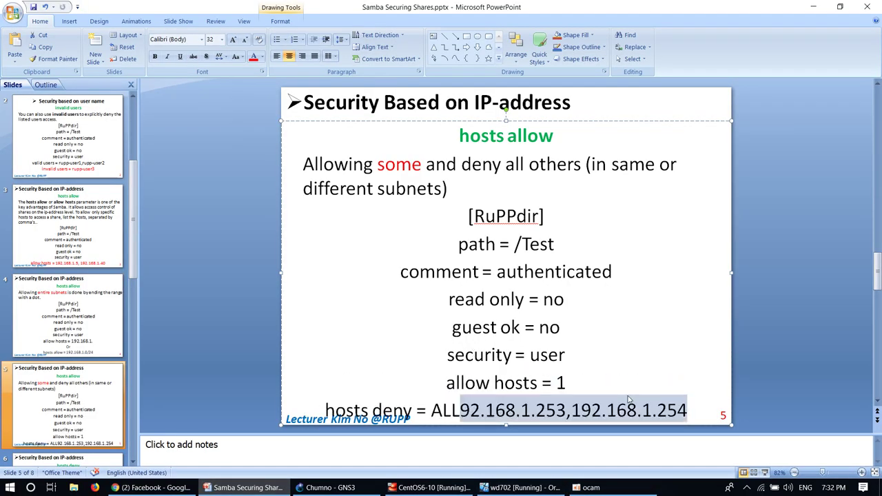
scroll(594, 388, "down", 2)
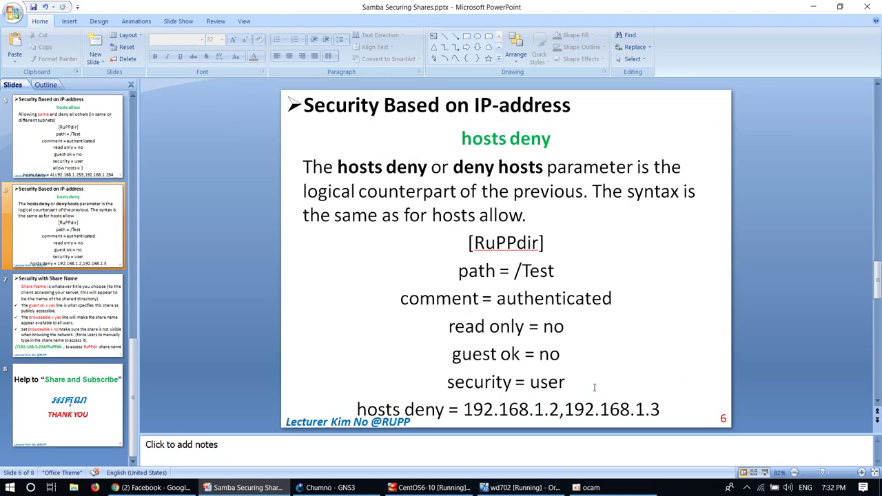
left_click(543, 411)
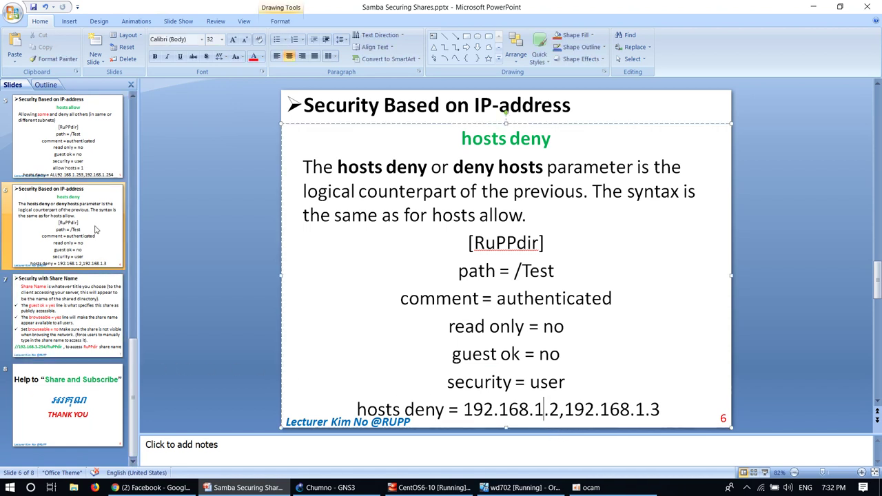
left_click(67, 153)
left_click(67, 236)
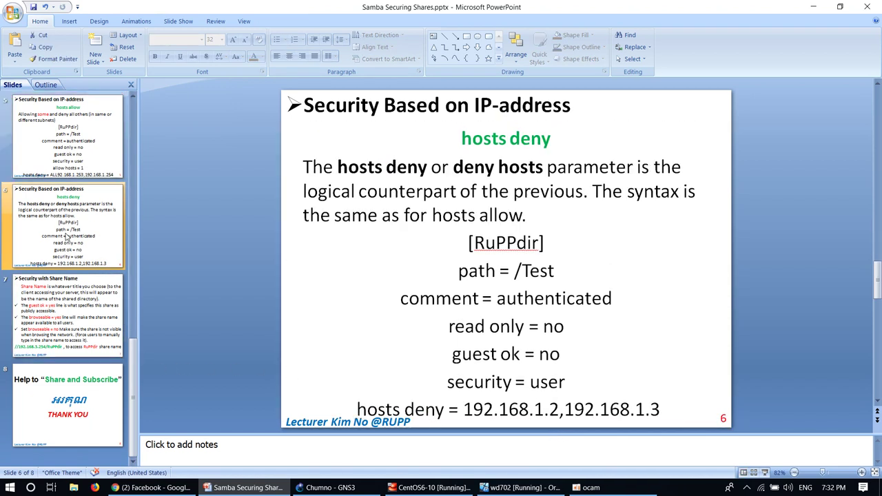
left_click(67, 165)
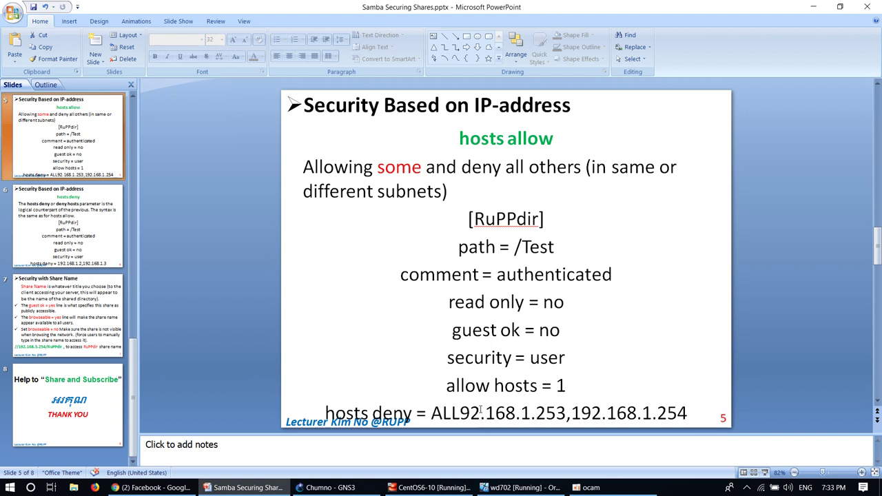
key("ctrl+z")
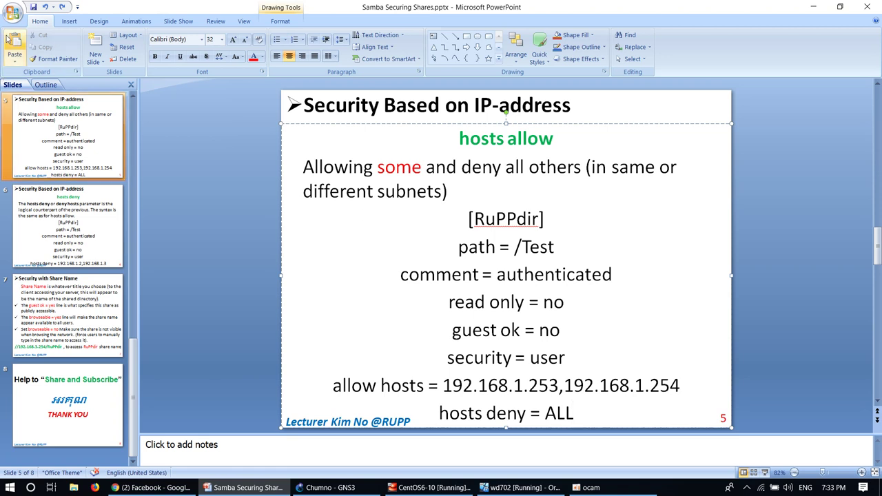
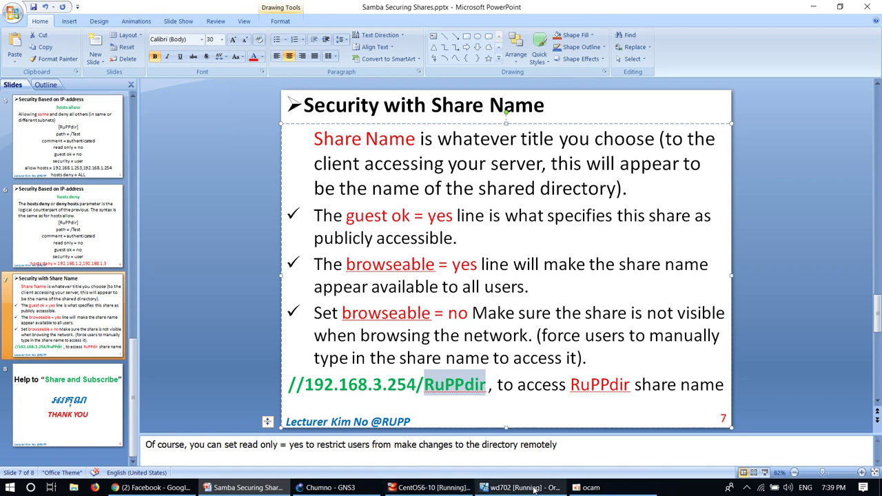
Reopen /etc/samba/smb.conf in vim on the CentOS server, past the swap-file warning.
left_click(412, 488)
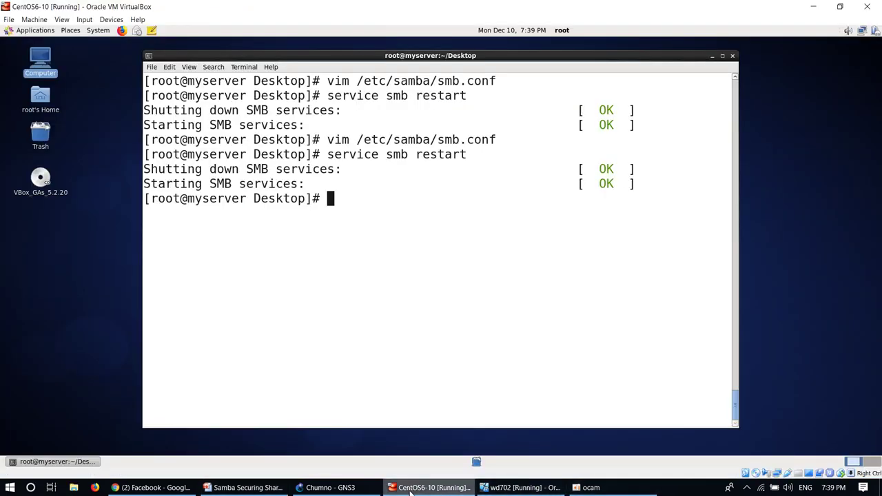
key("Up")
key("Up")
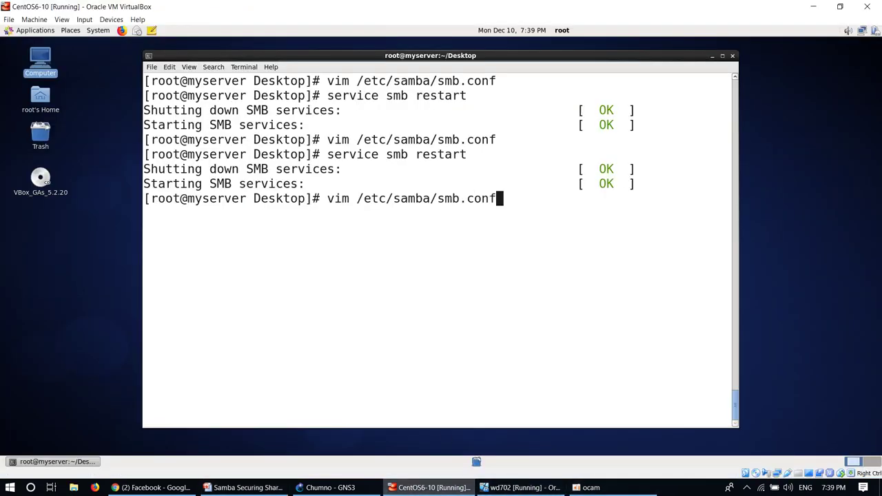
key("Return")
key("e")
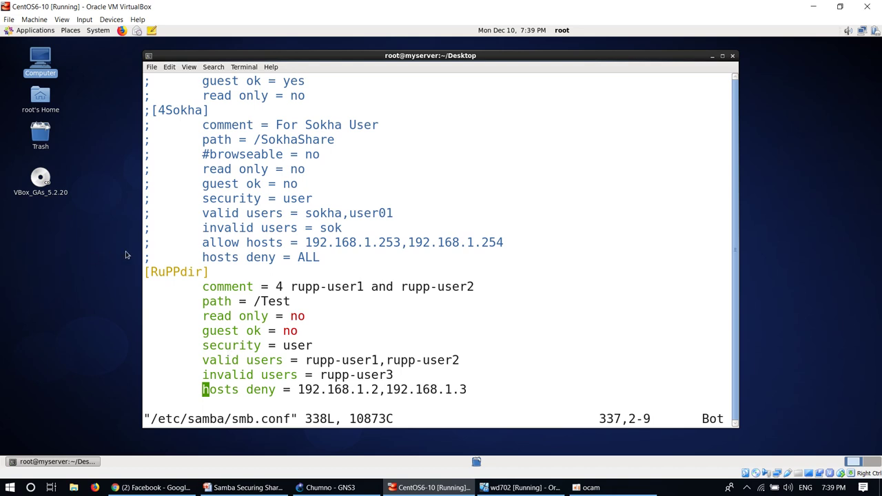
Add an indented 'browseable = yes' line below hosts deny in the [RuPPdir] share.
left_click_drag(152, 271, 199, 274)
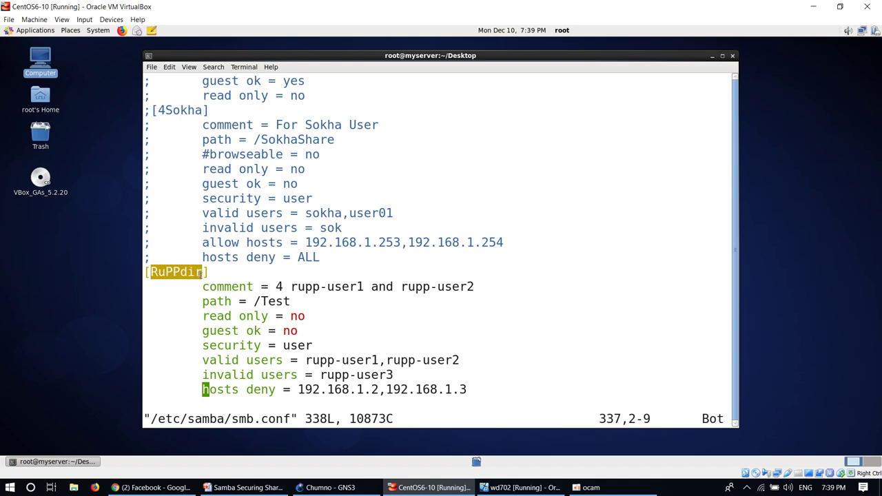
key("Right")
key("Right")
key("Right")
key("Right")
key("Right")
key("Right")
key("Right")
key("Right")
key("Right")
key("Right")
key("Right")
key("Right")
key("Right")
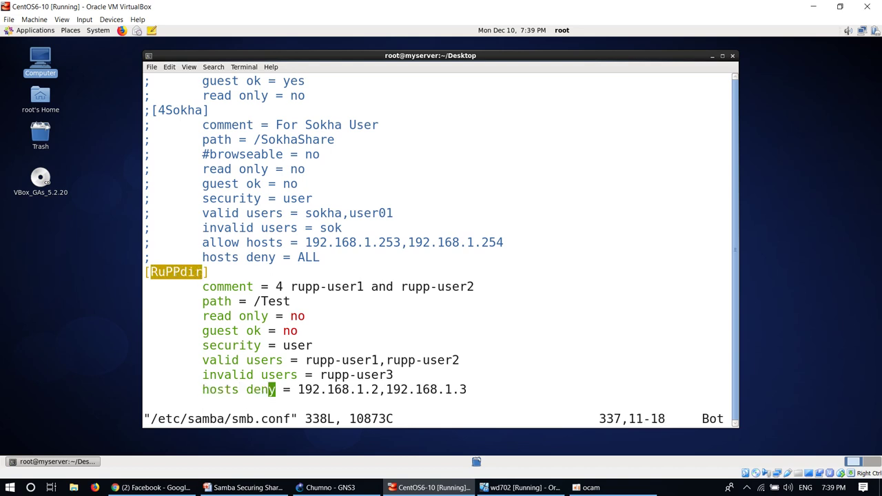
key("i")
key("Right")
key("Right")
key("Right")
key("Right")
key("Right")
key("Right")
key("Right")
key("Right")
key("Right")
key("Right")
key("Right")
key("Right")
key("Right")
key("Right")
key("Right")
key("Right")
key("Right")
key("Right")
key("Right")
key("Right")
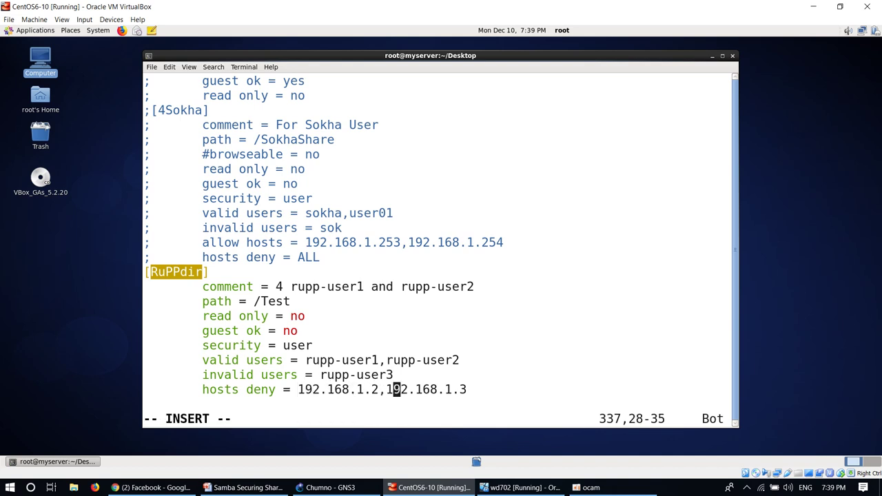
key("Right")
key("Right")
key("Return")
key("Tab")
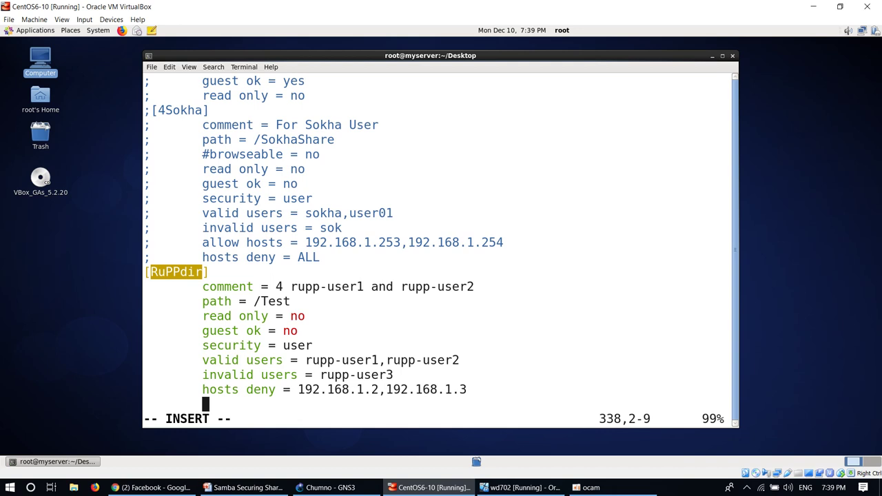
type("B")
key("BackSpace")
type("brows")
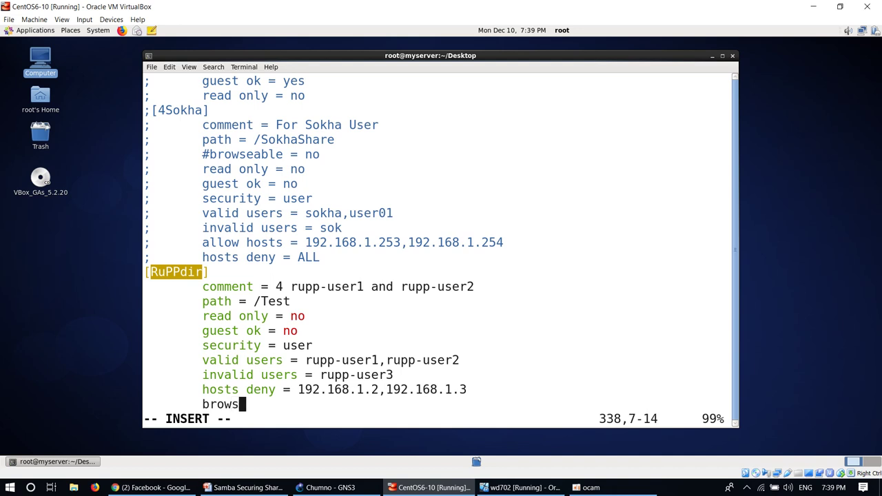
type("eab")
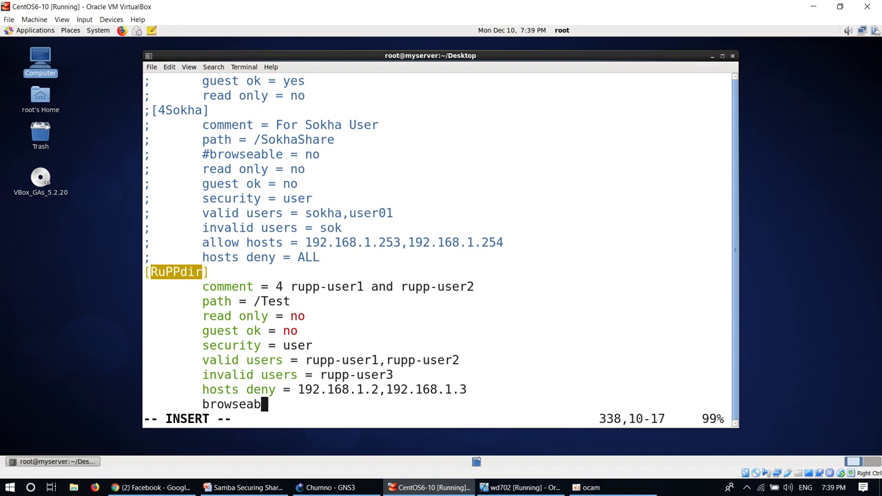
type("le =")
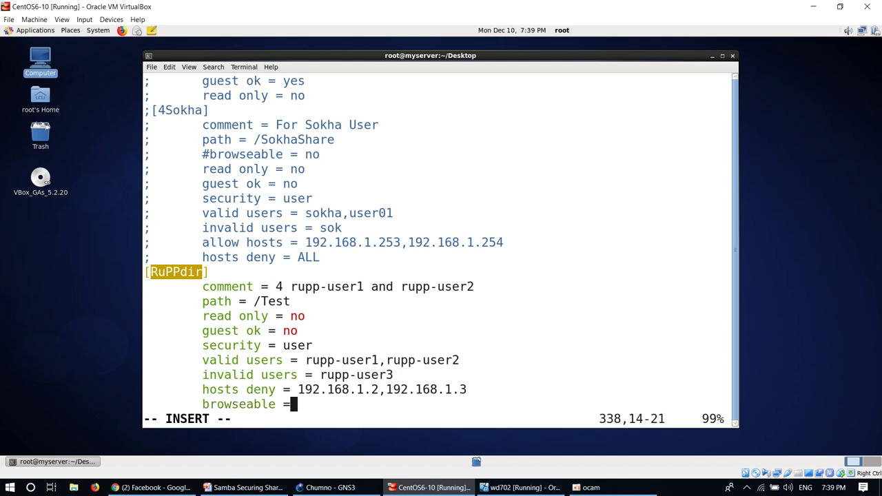
type(" yes")
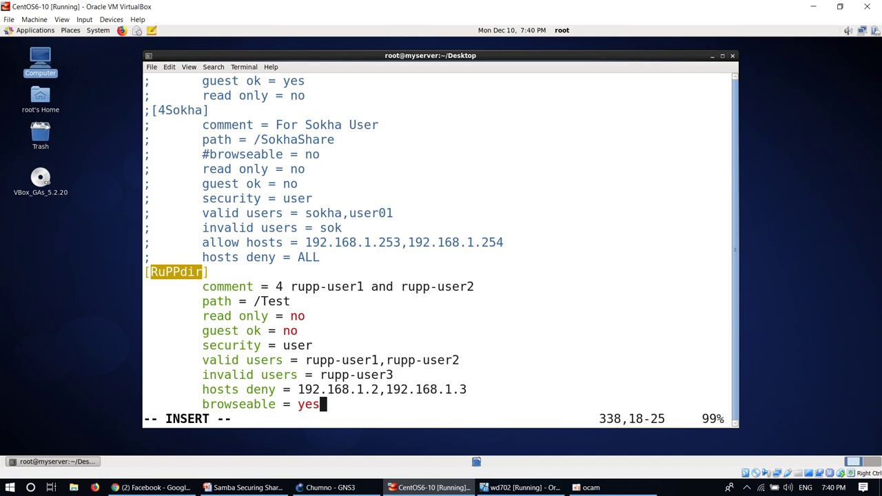
Save smb.conf with :wq and recall the service smb restart command.
key("Escape")
type(":wq")
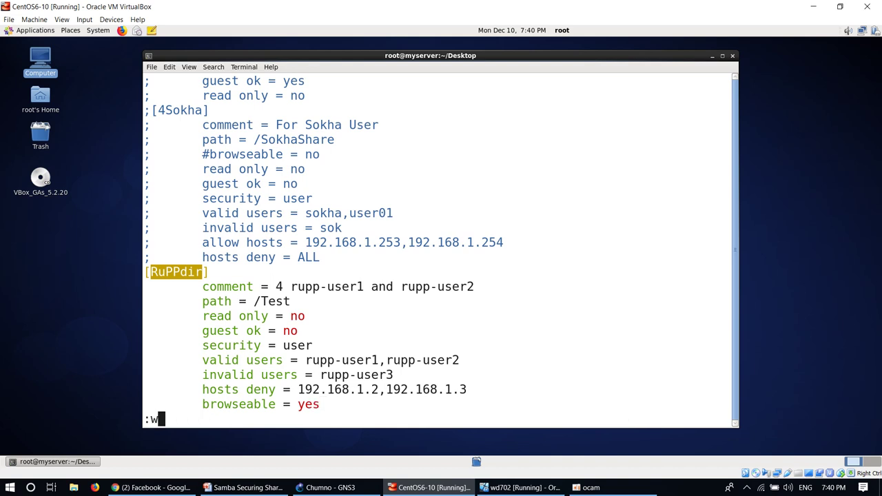
key("Return")
key("Up")
key("Up")
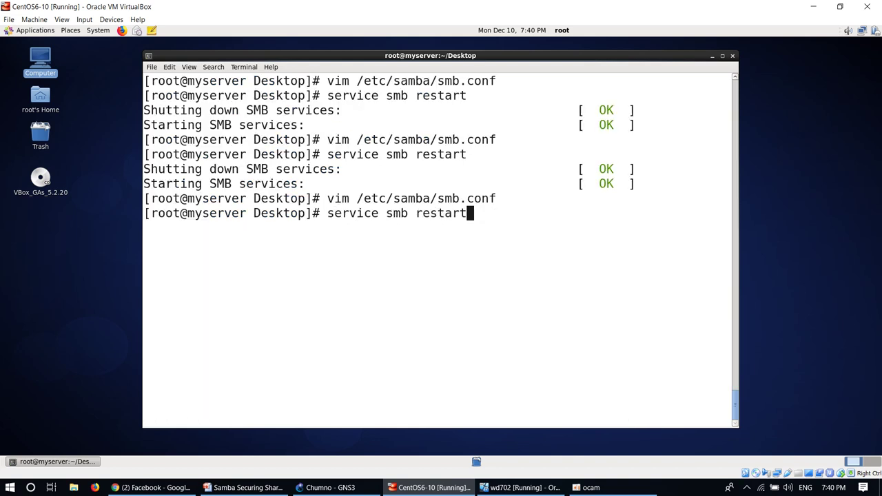
Restart Samba, then close the open RuPPdir folder window on the Windows 7 client.
key("Return")
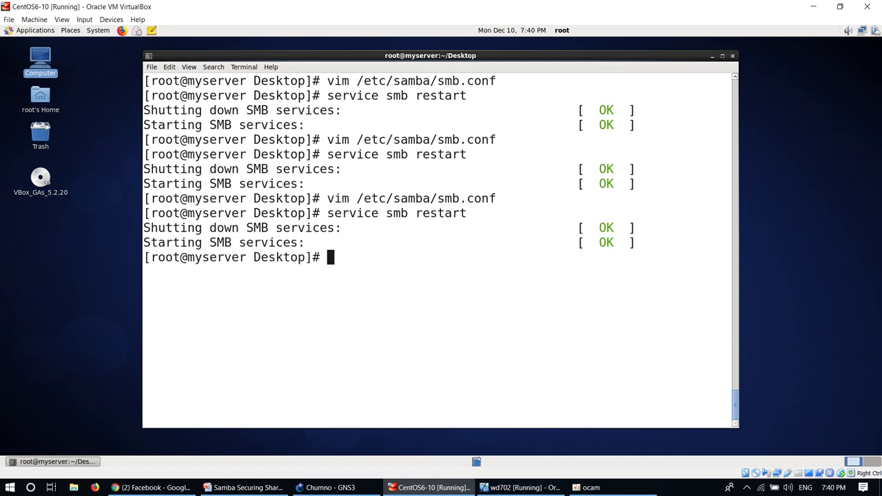
left_click(522, 487)
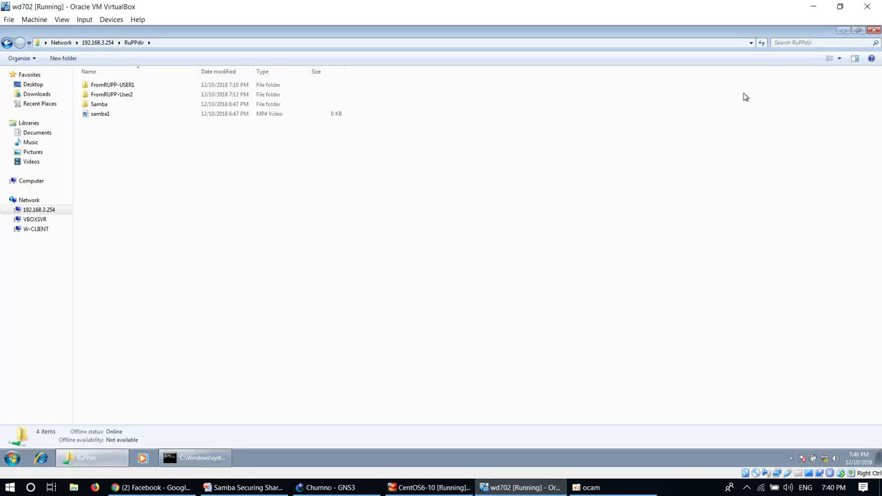
left_click(874, 31)
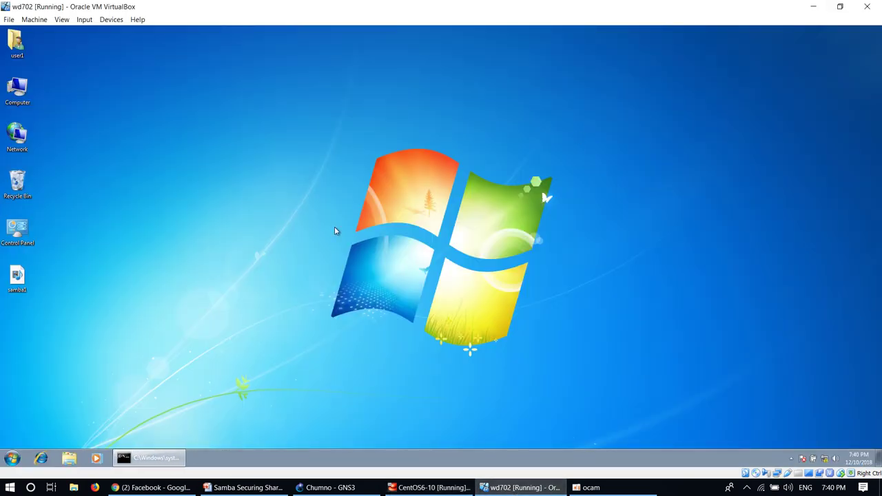
Log the Windows user off and sign back in.
left_click(14, 459)
left_click(160, 435)
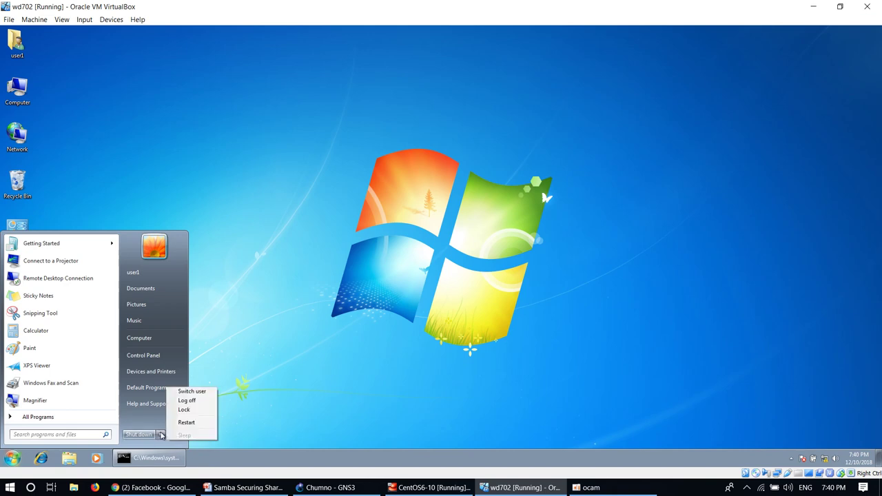
left_click(188, 401)
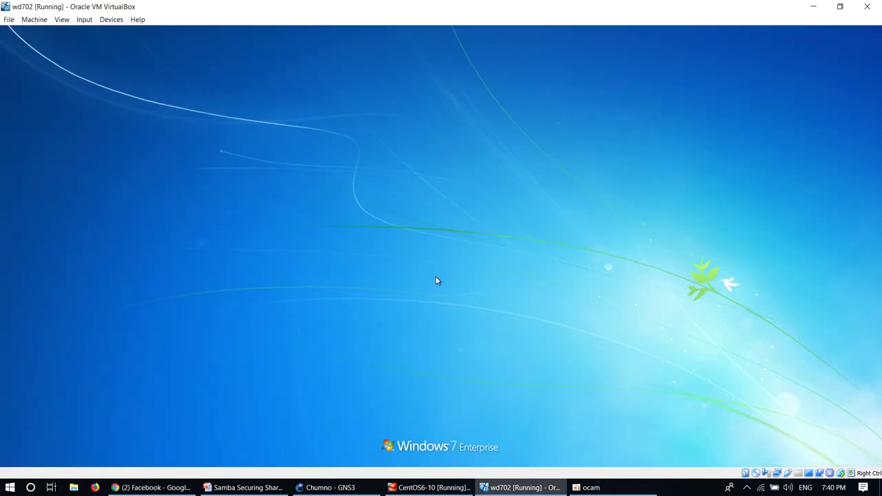
left_click(438, 279)
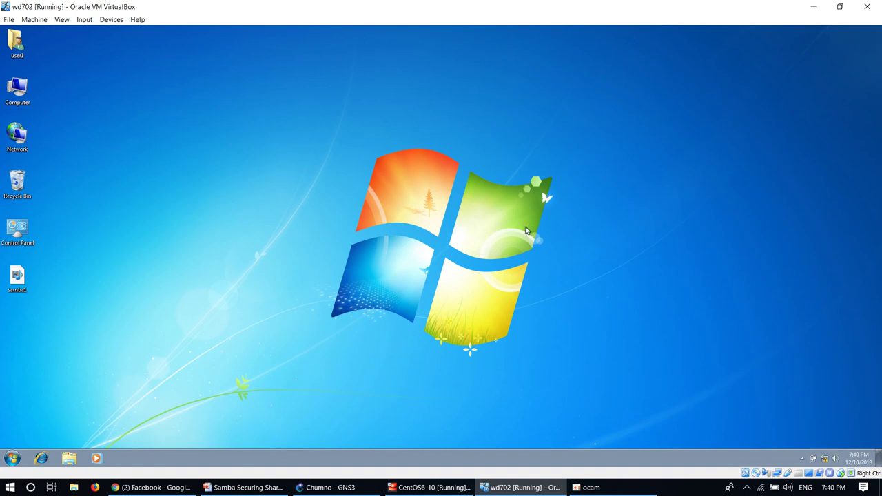
key("super+r")
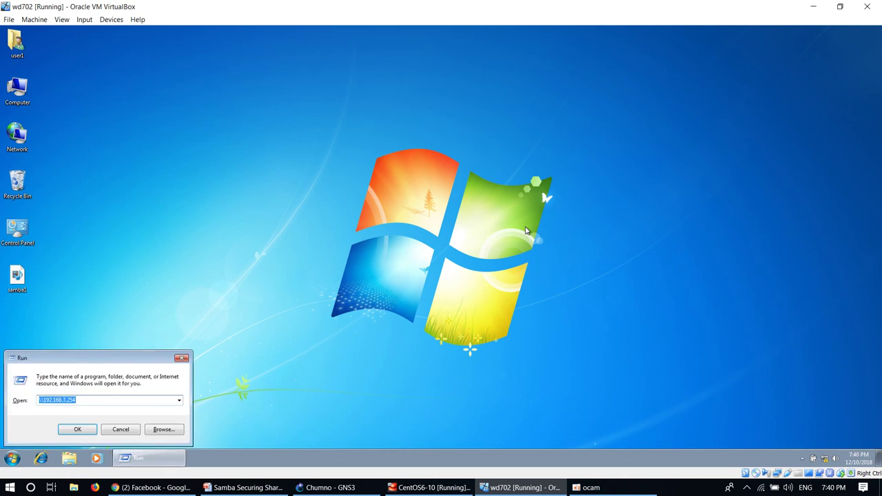
left_click(78, 428)
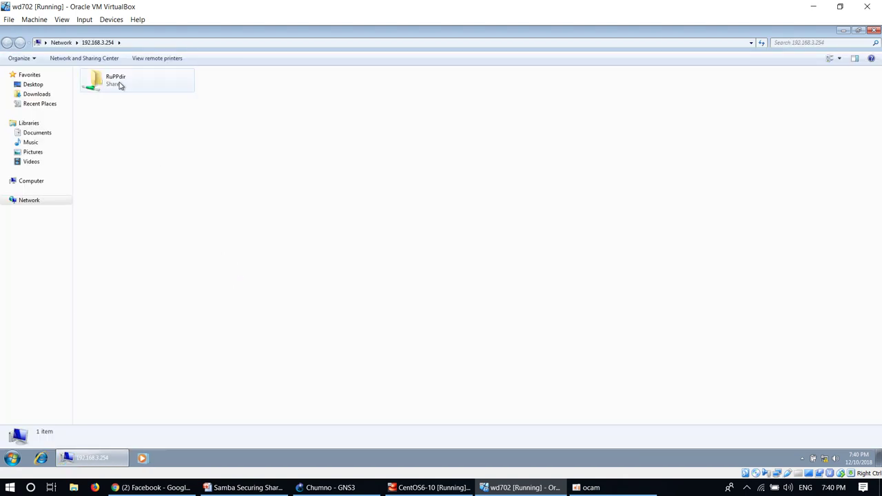
left_click(119, 83)
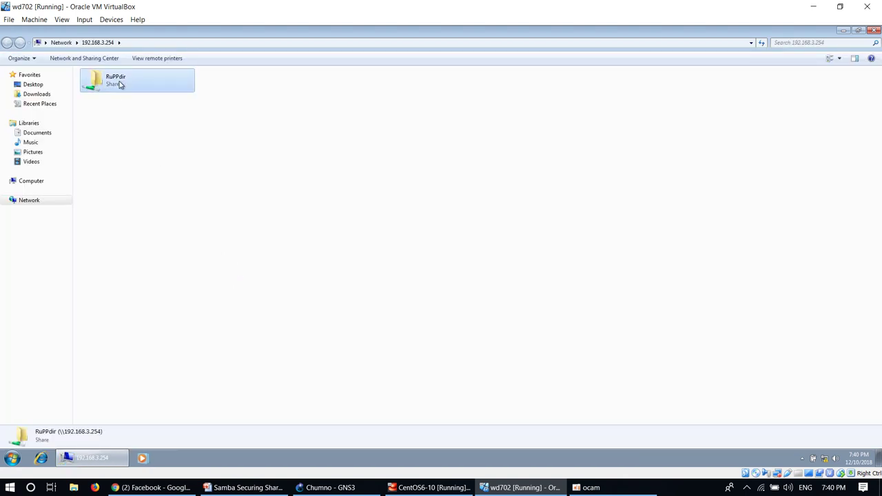
double_click(120, 83)
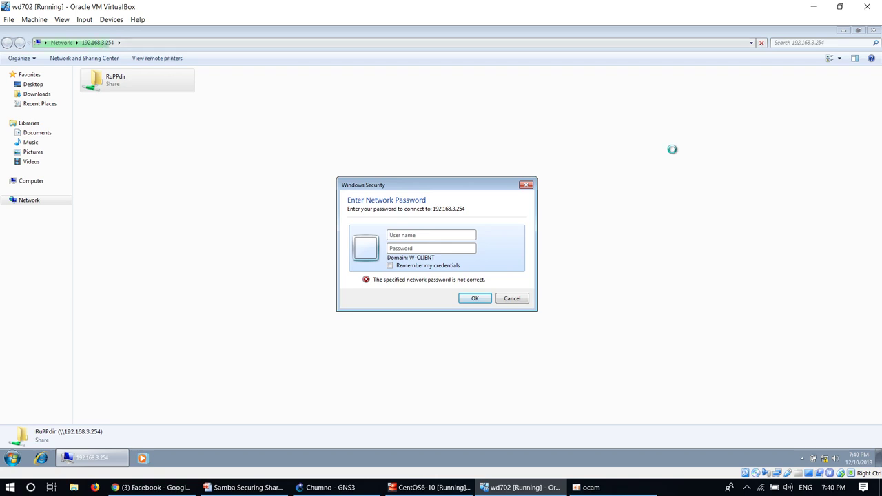
type("rupp")
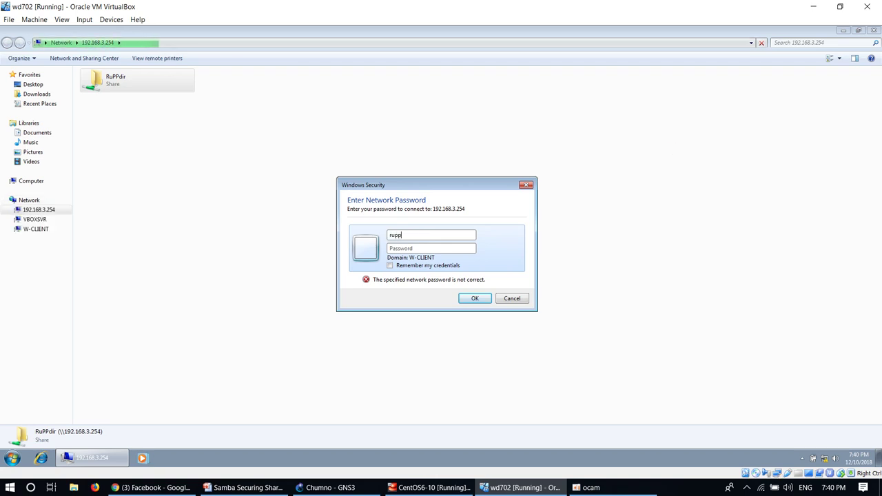
type("-user1")
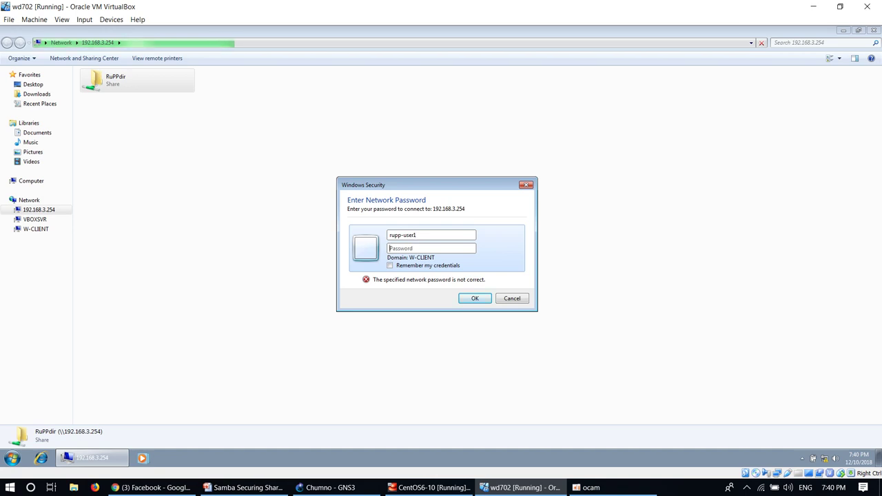
key("Tab")
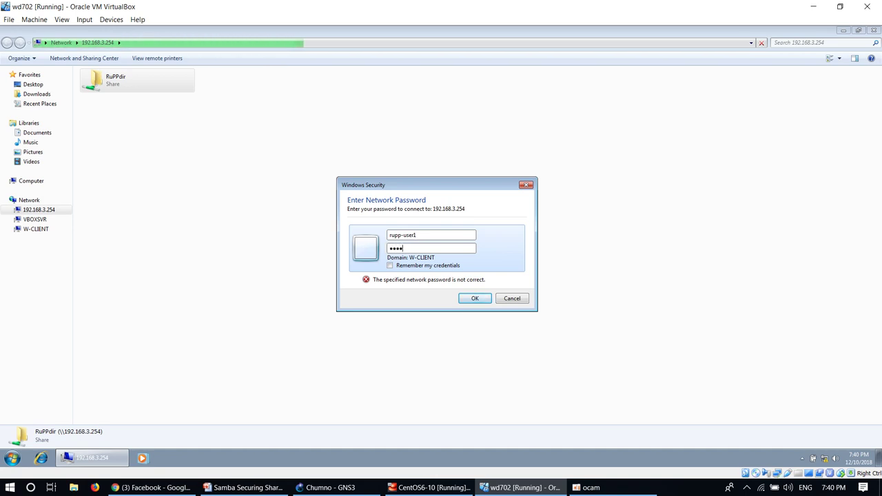
key("Return")
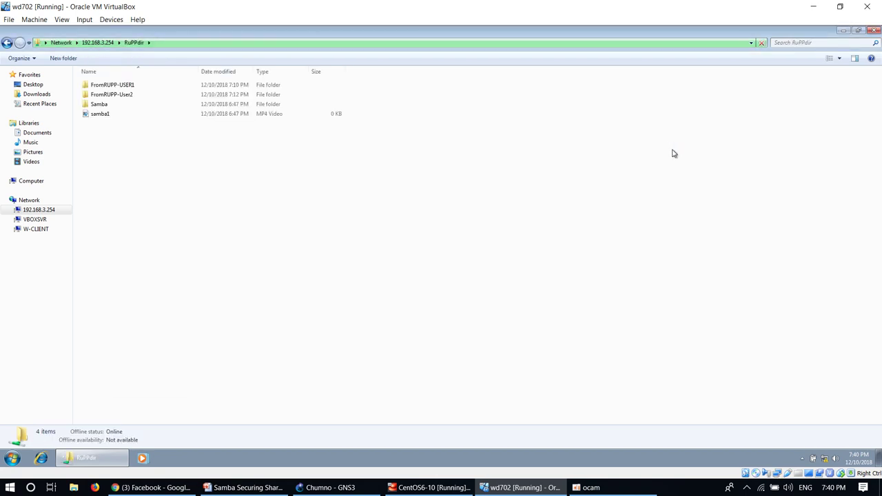
left_click(874, 31)
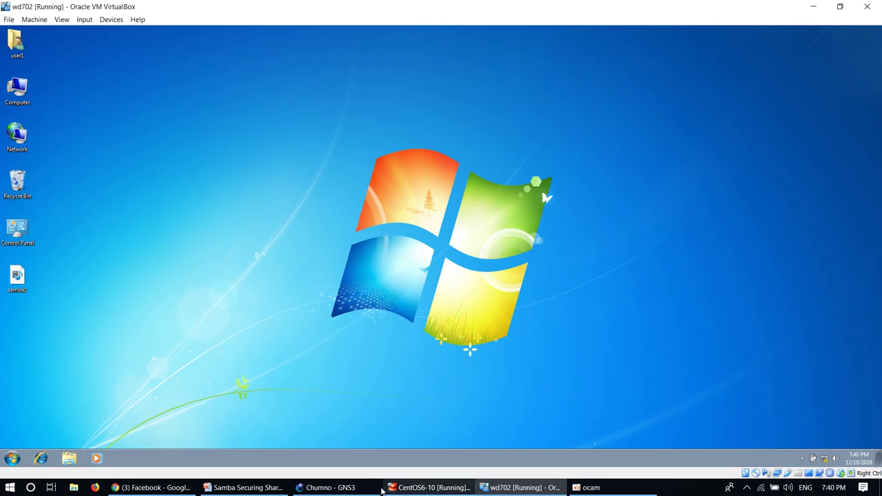
Review the Security with Share Name slide in PowerPoint, then return to the CentOS VM.
left_click(265, 489)
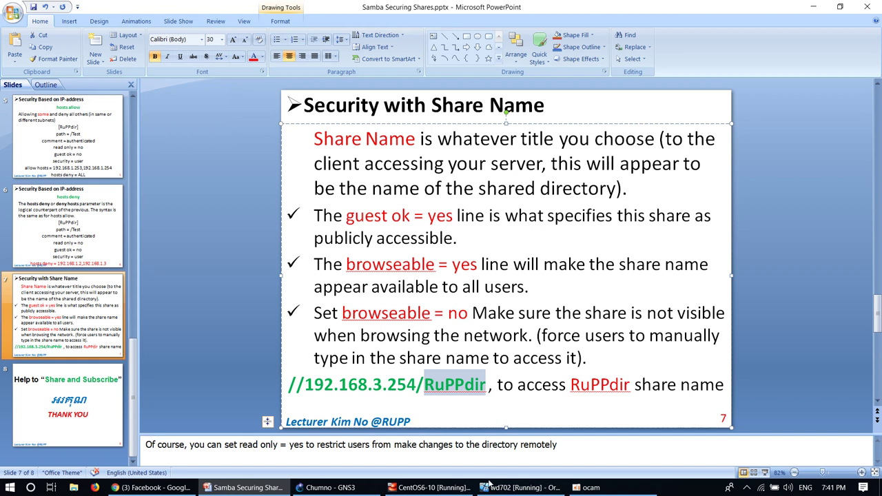
left_click(431, 488)
Reopen smb.conf in vim, continuing past the swap-file warning.
key("Up")
key("Up")
key("Return")
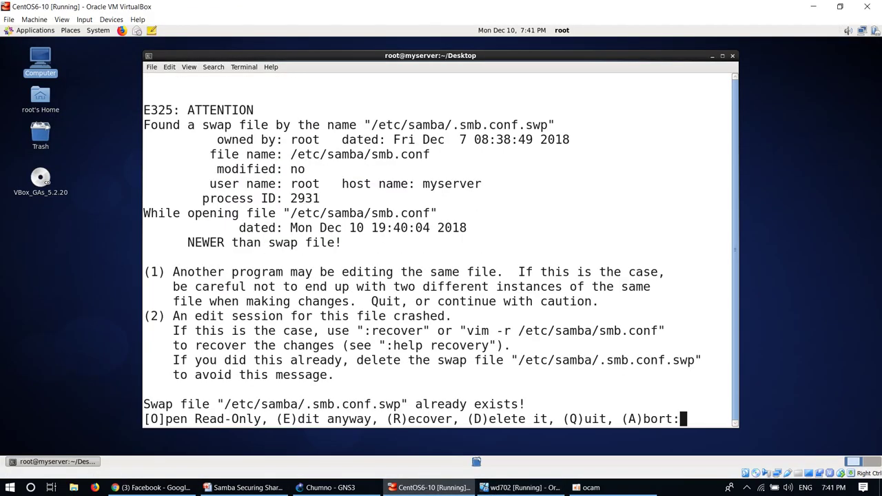
key("e")
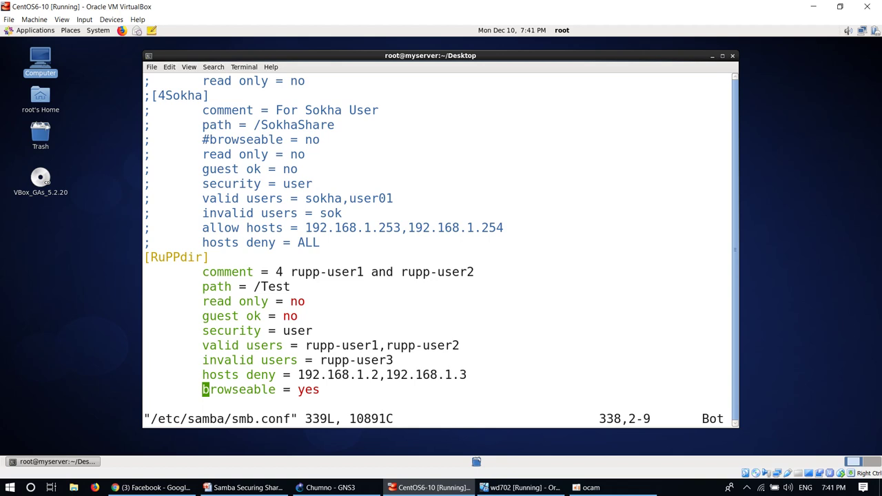
Change the RuPPdir browseable value from yes to no and save with :wq.
key("i")
key("Right")
key("Right")
key("Right")
key("Right")
key("Right")
key("Right")
key("Right")
key("Right")
key("Right")
key("Right")
key("Right")
key("Right")
key("Right")
key("Right")
key("Right")
key("Right")
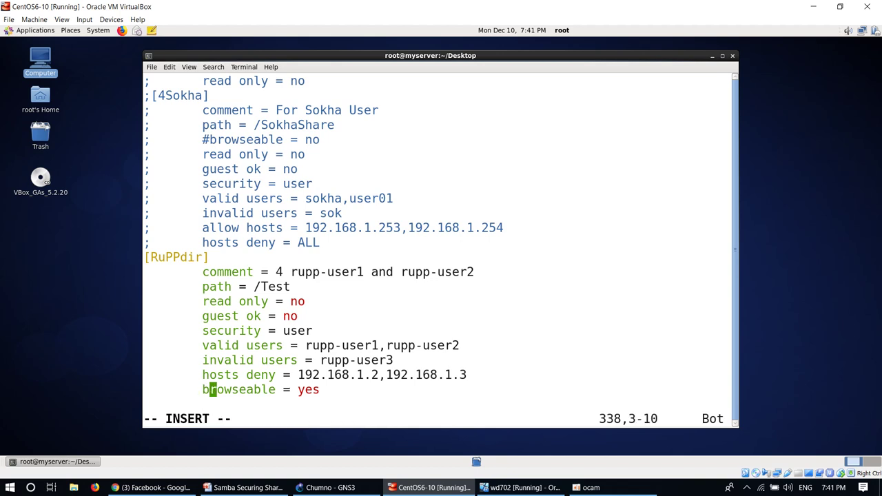
key("BackSpace")
key("BackSpace")
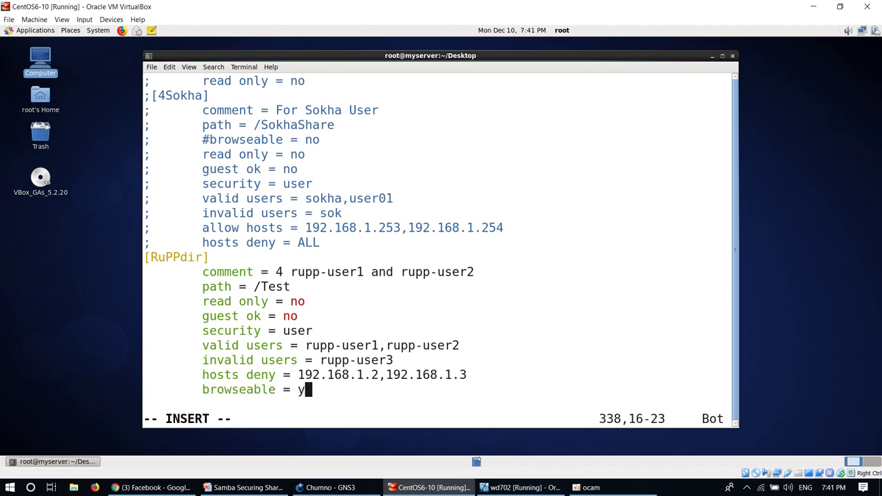
key("BackSpace")
type("no")
key("Escape")
type(":wq")
key("Return")
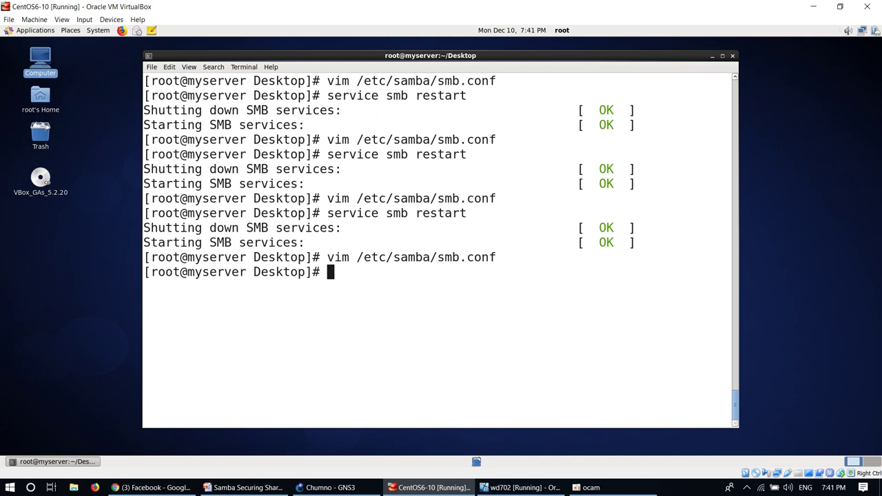
Clear the terminal and run 'service smb restart'.
key("ctrl+l")
type("service smb restart")
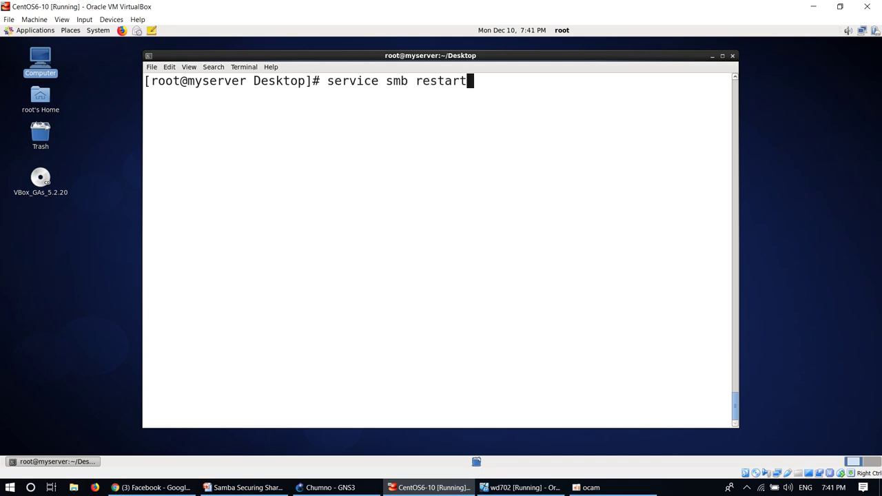
key("Return")
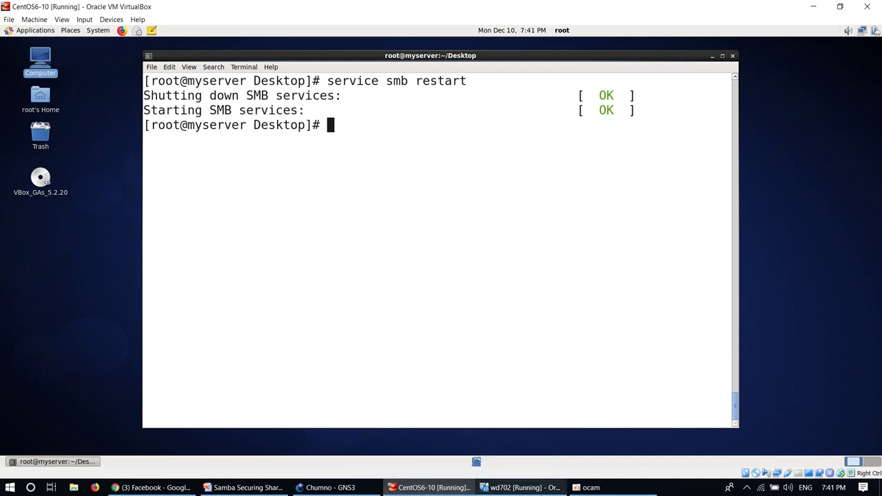
Log the Windows 7 user off and sign back in.
left_click(522, 487)
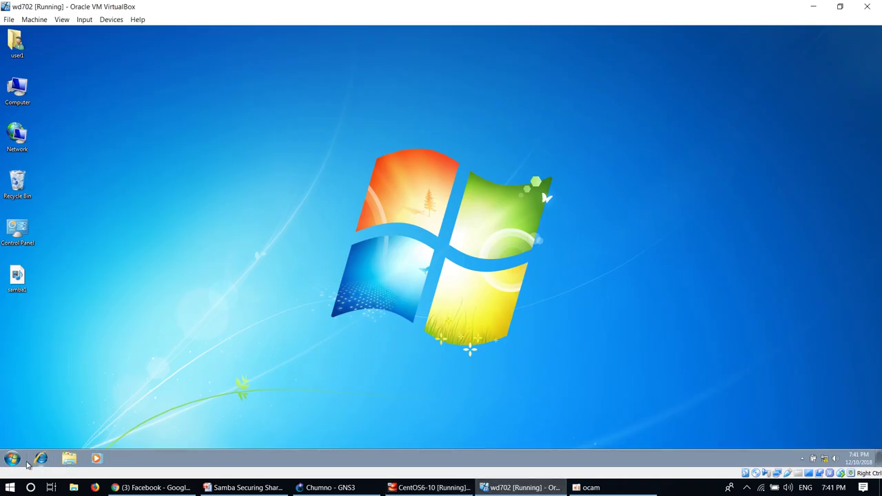
left_click(11, 458)
left_click(164, 435)
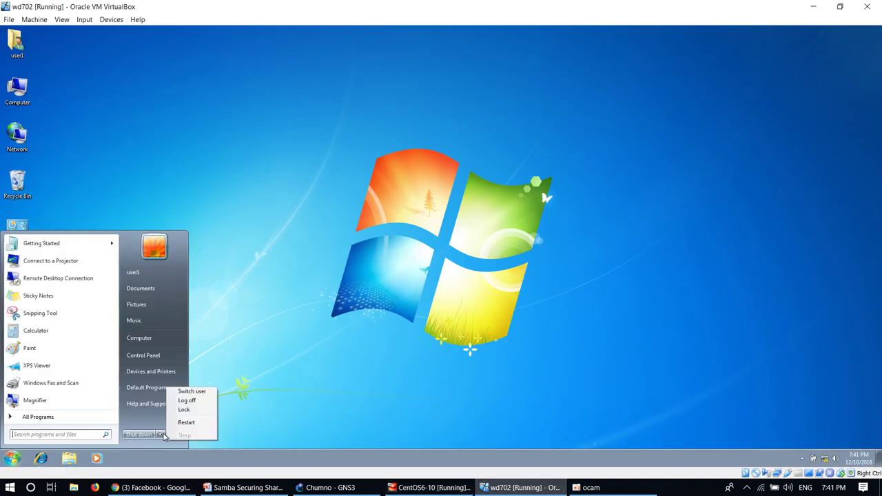
left_click(188, 401)
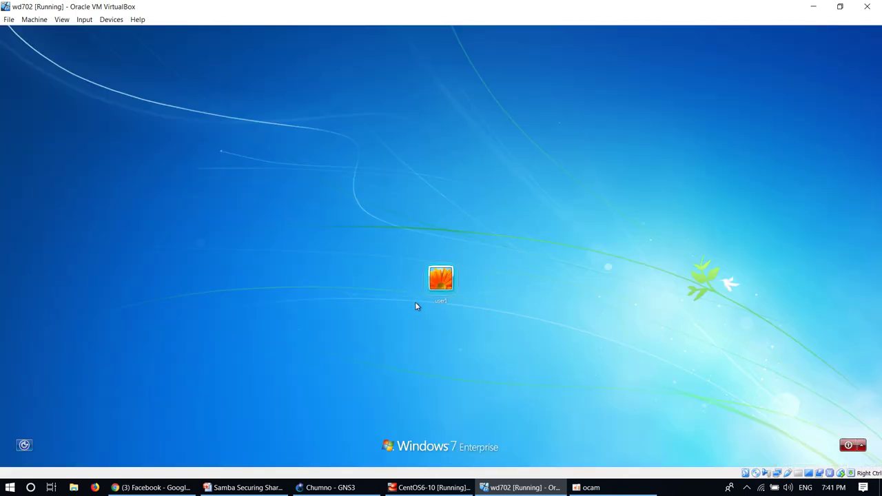
left_click(441, 279)
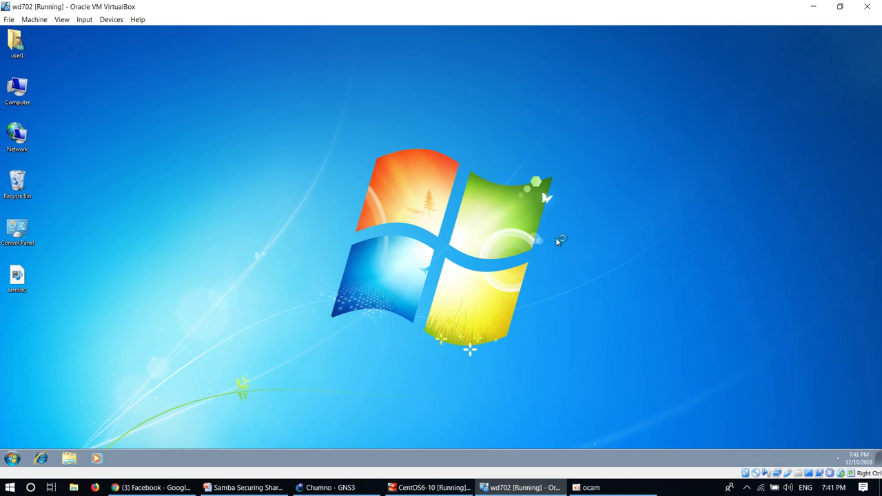
Open \\192.168.3.254 from Run, finding no shares listed, and check the slides.
key("super+r")
left_click(85, 428)
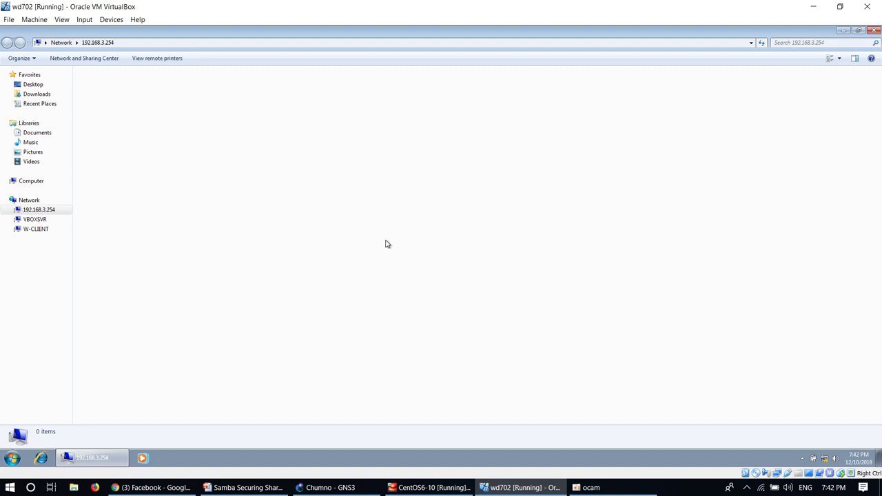
left_click(264, 489)
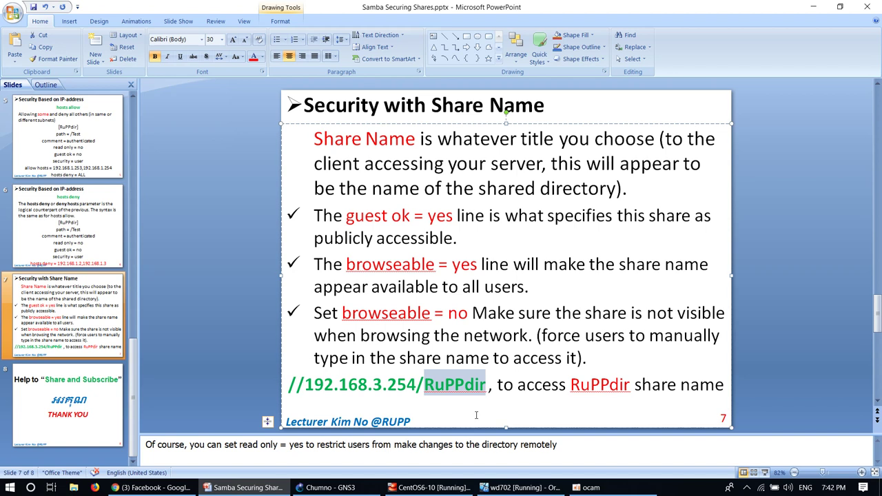
left_click(522, 487)
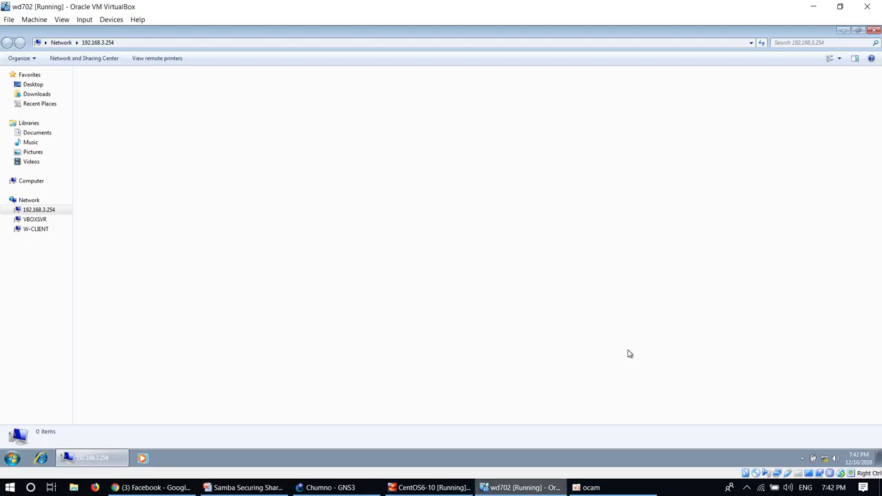
Close Explorer and run \\192.168.3.254\RuPPdir from the Run prompt.
left_click(874, 30)
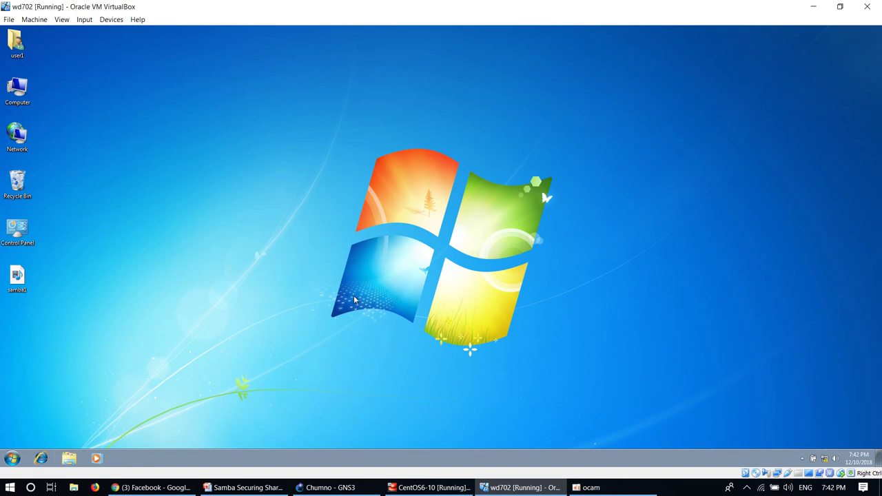
key("super+r")
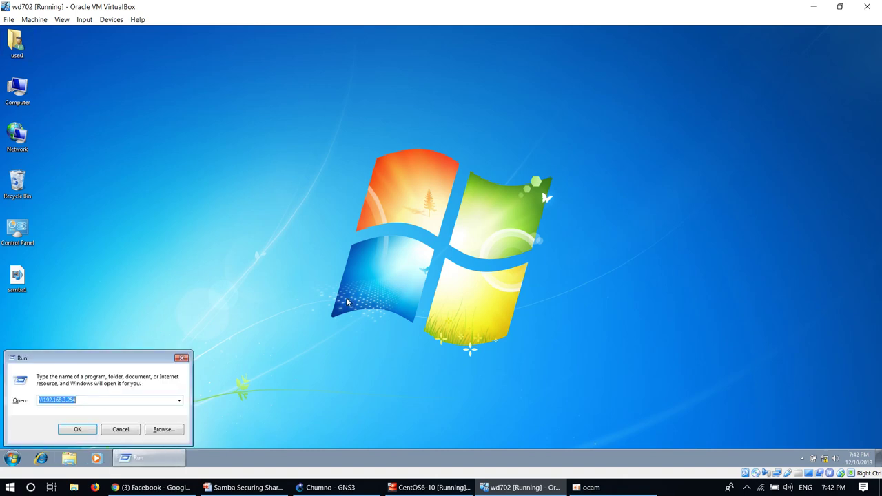
left_click(83, 404)
type("\\")
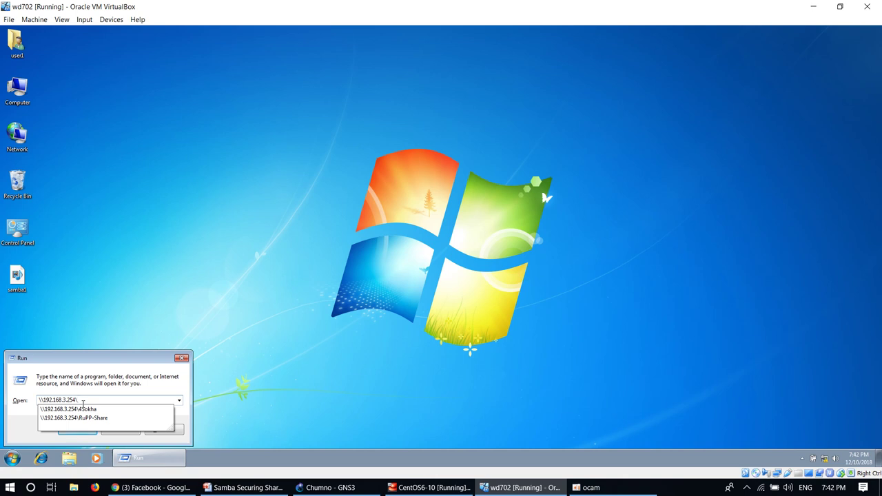
type("Ru")
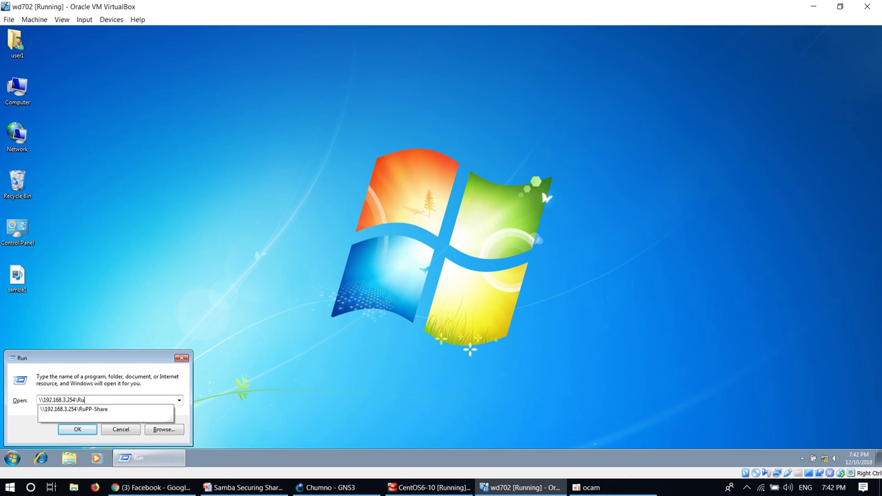
type("PPdir")
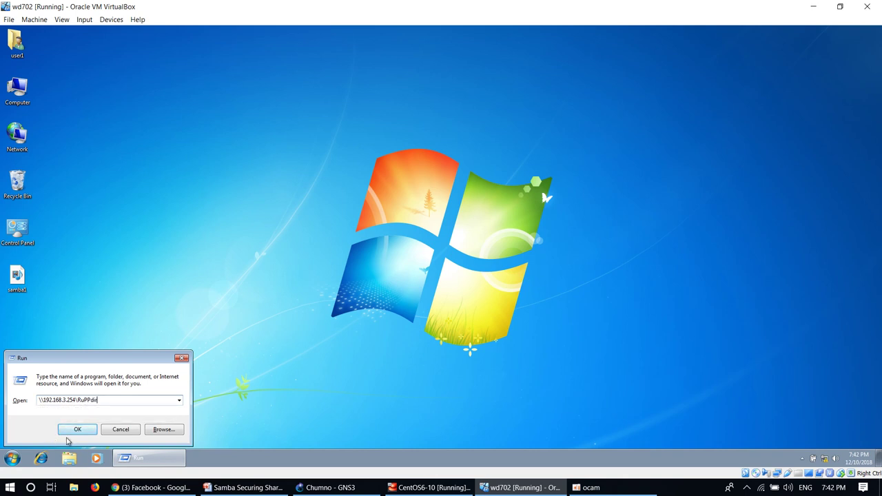
left_click(81, 429)
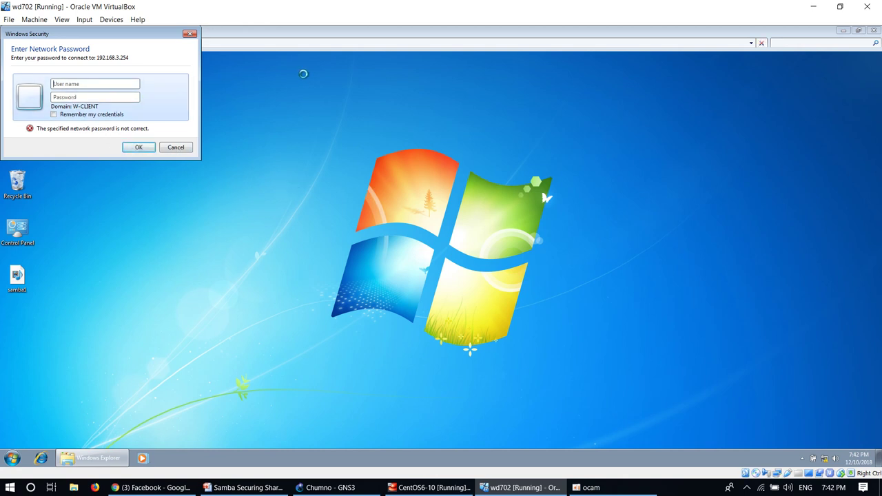
Try signing in to the share as rupp-user with its password.
type("rupp-user")
left_click(95, 97)
type("****")
key("Return")
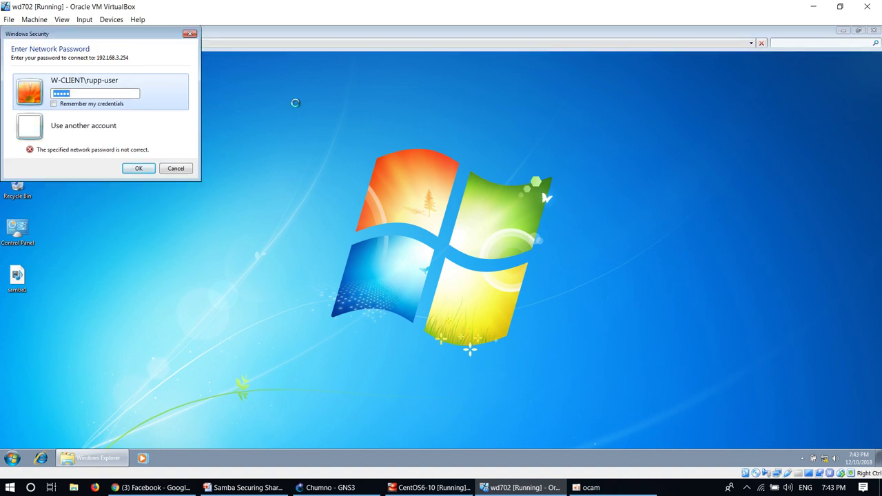
Use another account and sign in as rupp-user1 with that account's password.
left_click(104, 127)
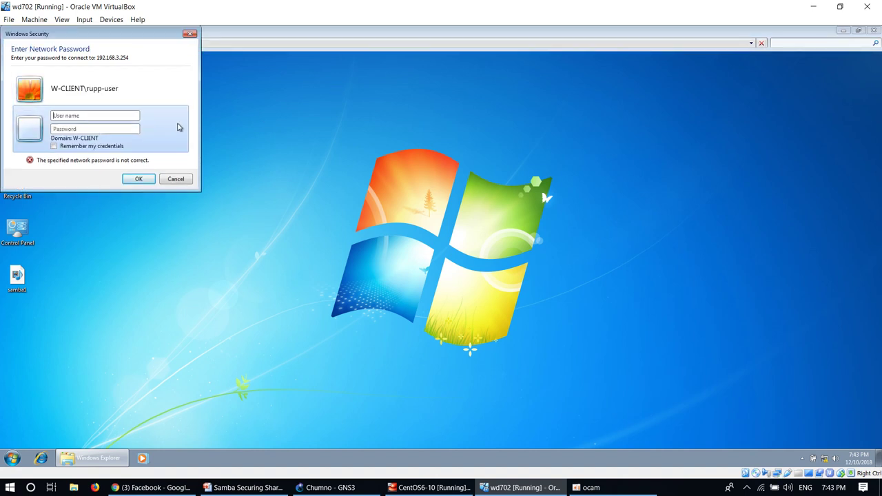
type("rupp-user1")
key("Tab")
key("Return")
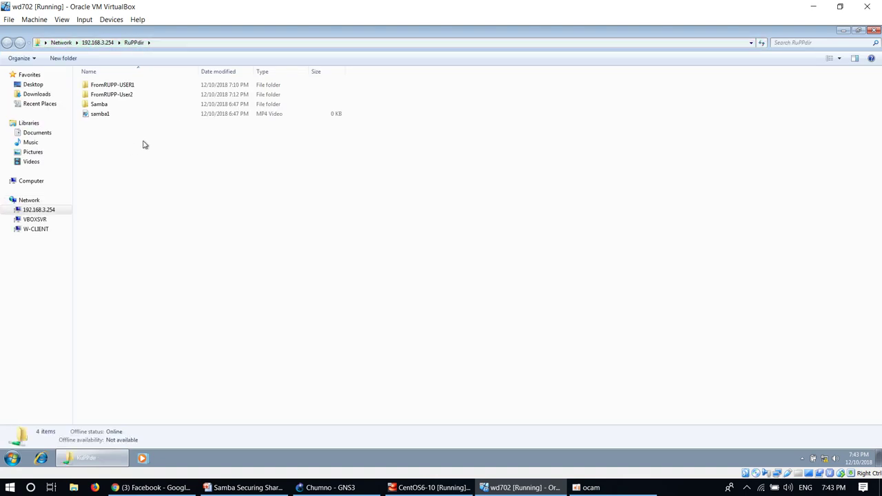
Create a new folder named FromRUPP-USER1again inside the RuPPdir share.
left_click(751, 43)
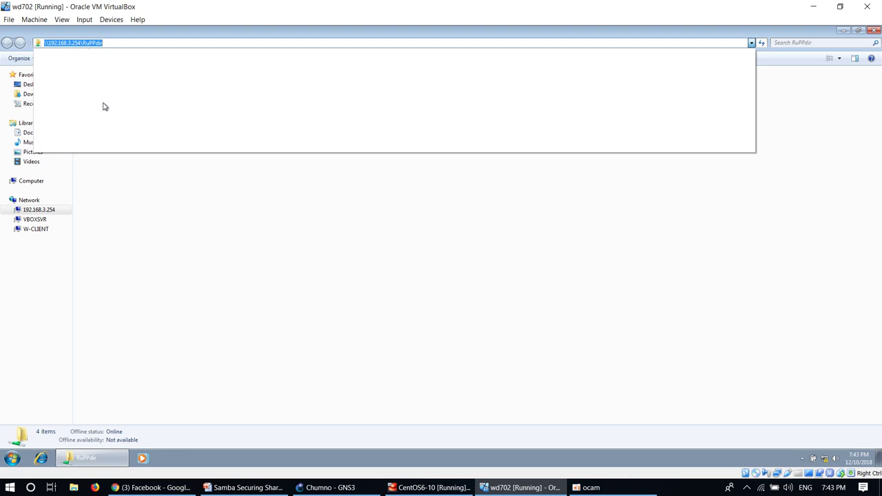
left_click(246, 280)
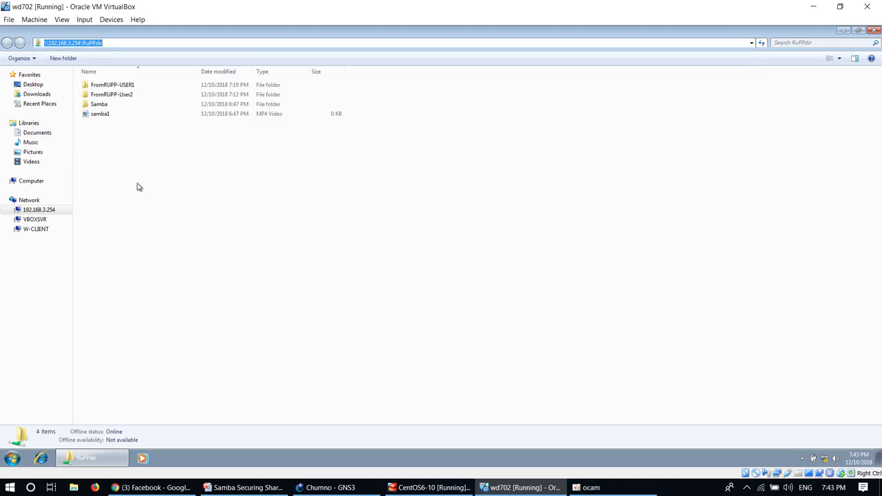
right_click(119, 165)
mouse_move(145, 253)
left_click(243, 254)
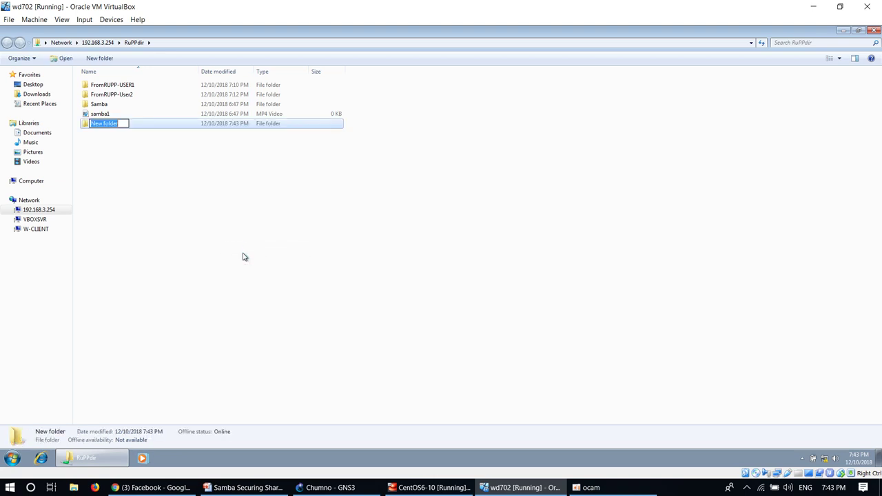
type("FromRUPP-USER1again")
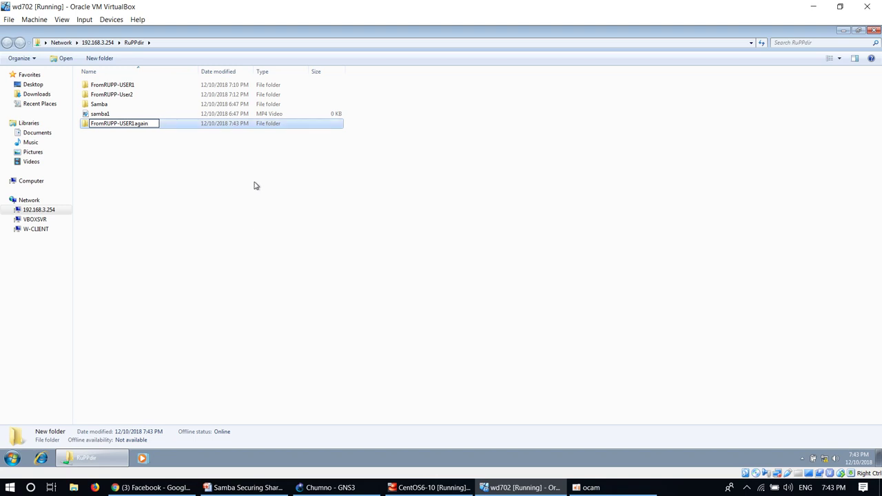
left_click(254, 185)
left_click(429, 488)
Browse Computer > Filesystem > Test on CentOS to confirm FromRUPP-USER1again, then return to the slides.
double_click(41, 63)
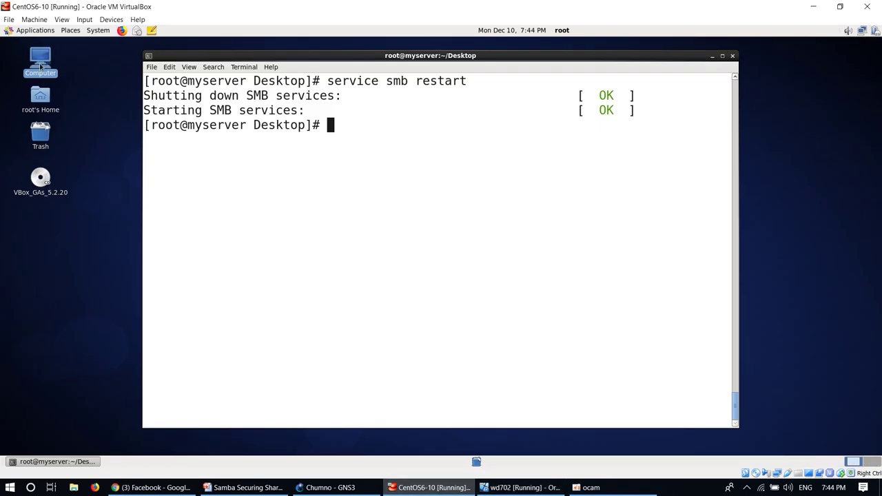
double_click(107, 83)
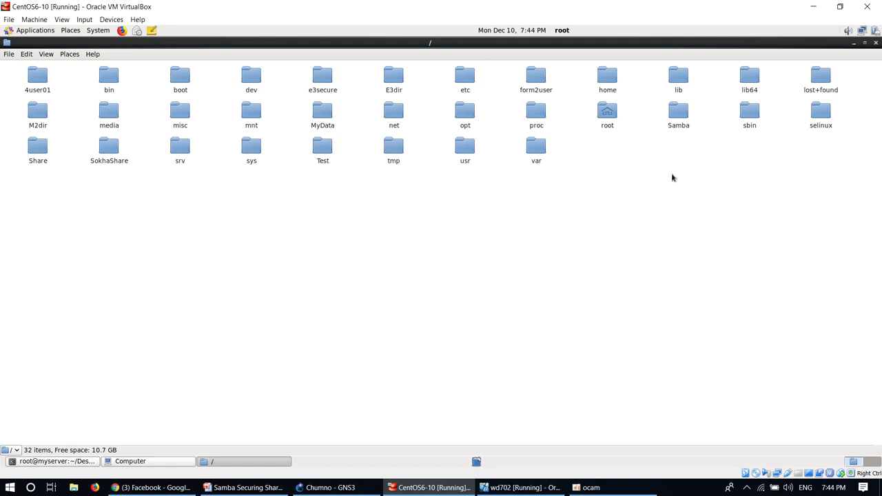
double_click(321, 143)
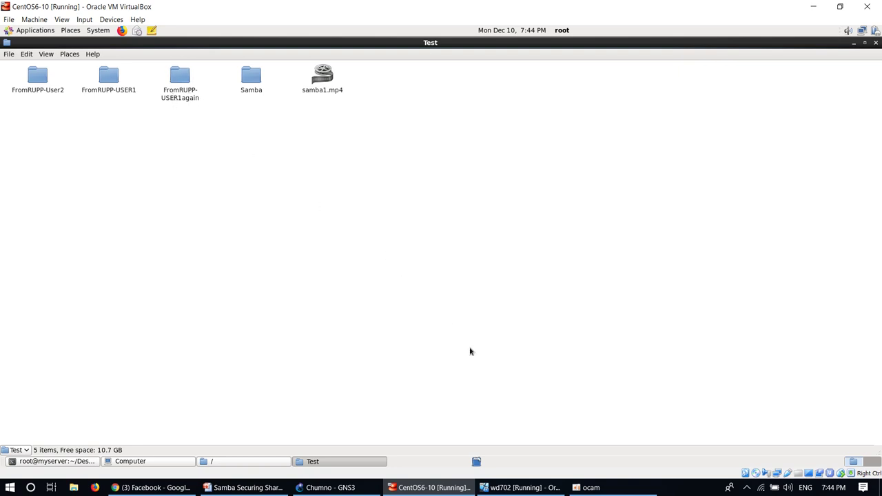
left_click(256, 488)
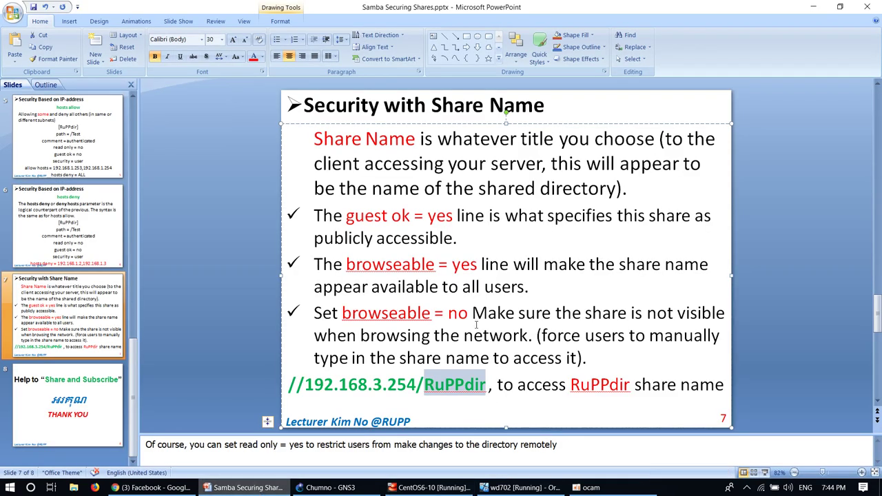
left_click(781, 158)
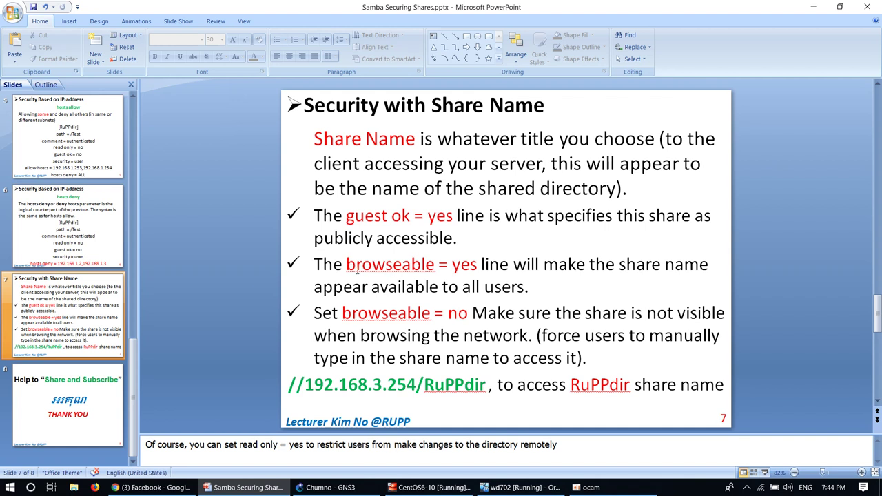
left_click_drag(346, 266, 475, 271)
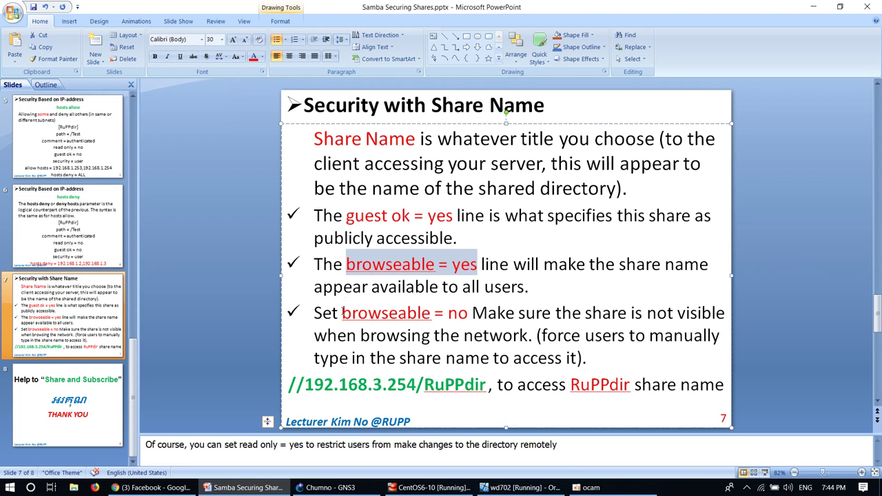
left_click(342, 312)
left_click_drag(342, 313, 460, 318)
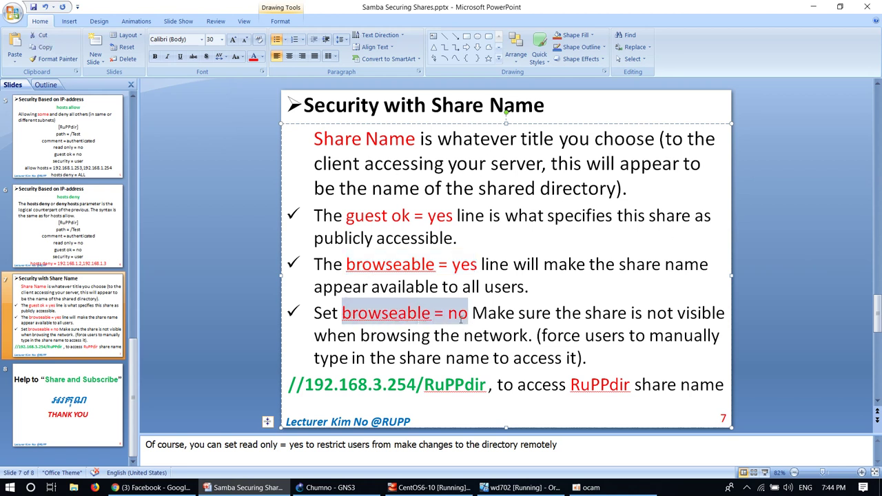